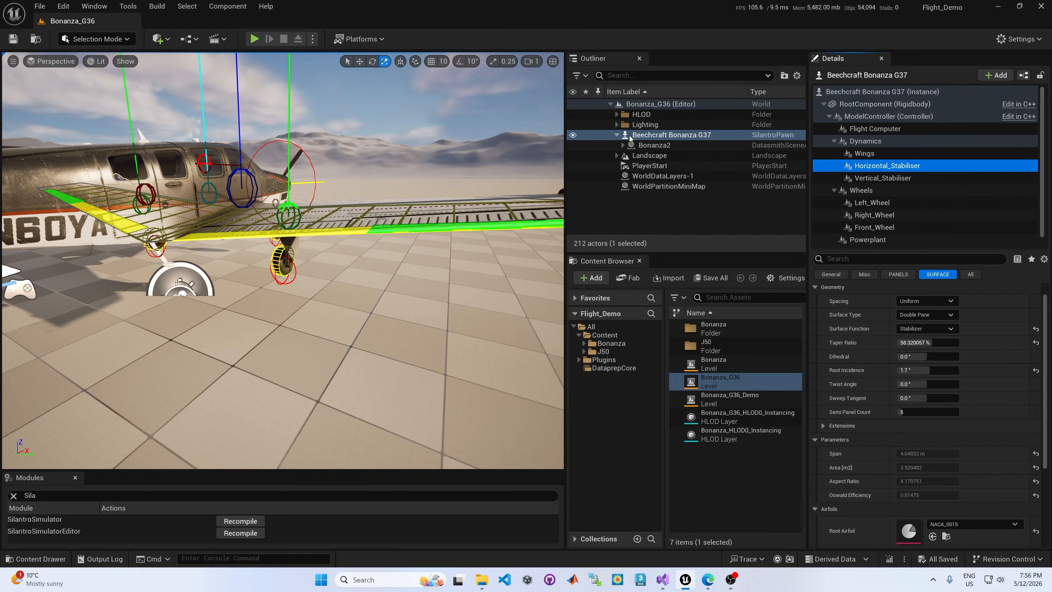
# Select the Beechcraft Bonanza G37 actor, test the flight simulation with engine running and brakes released, and end the play session.
pyautogui.click(635, 124)
pyautogui.click(640, 137)
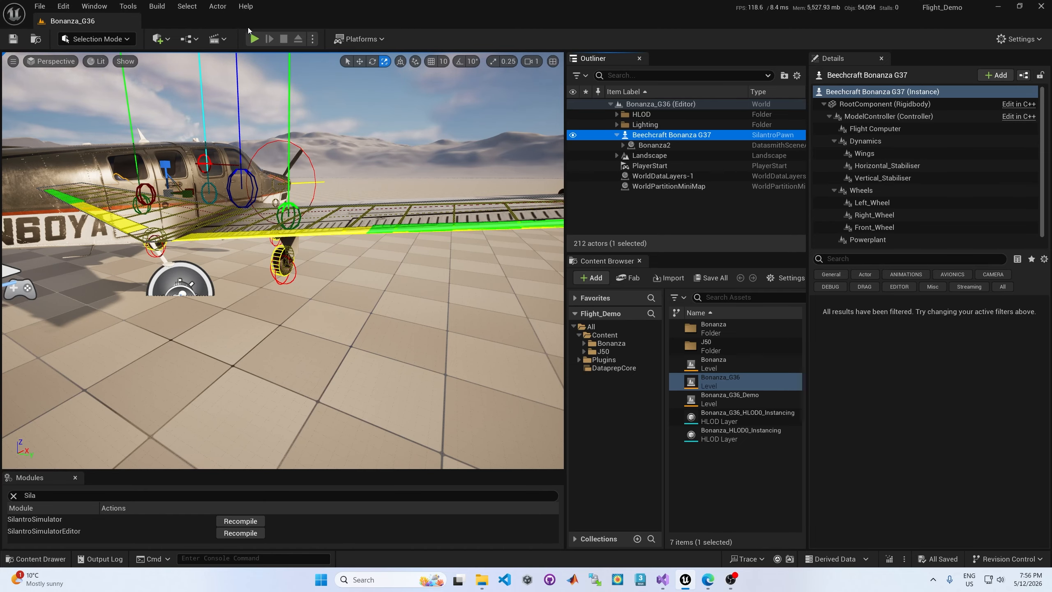
pyautogui.click(254, 39)
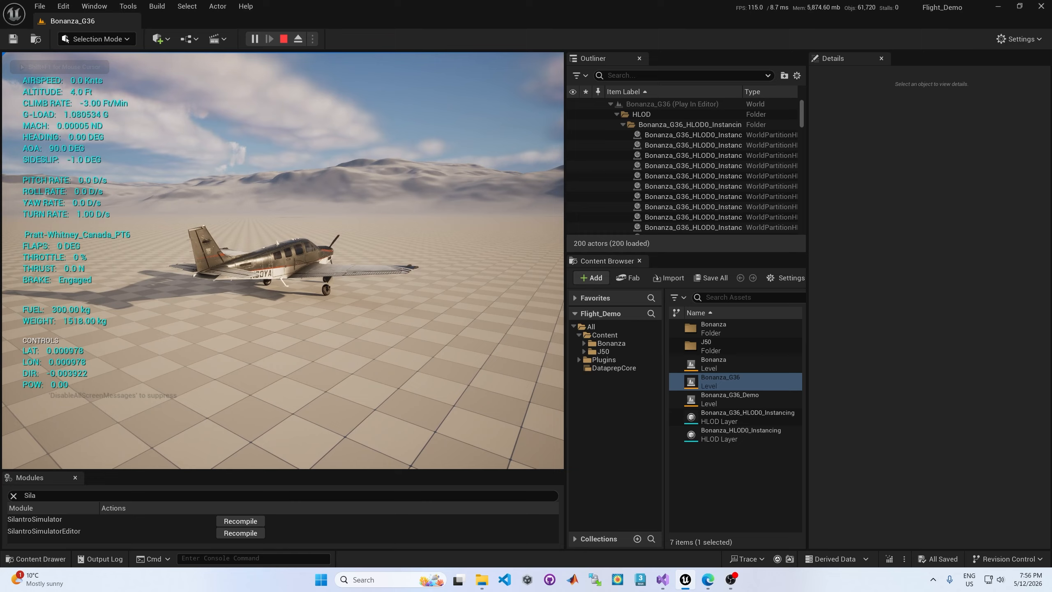
pyautogui.press('x')
pyautogui.press('F1')
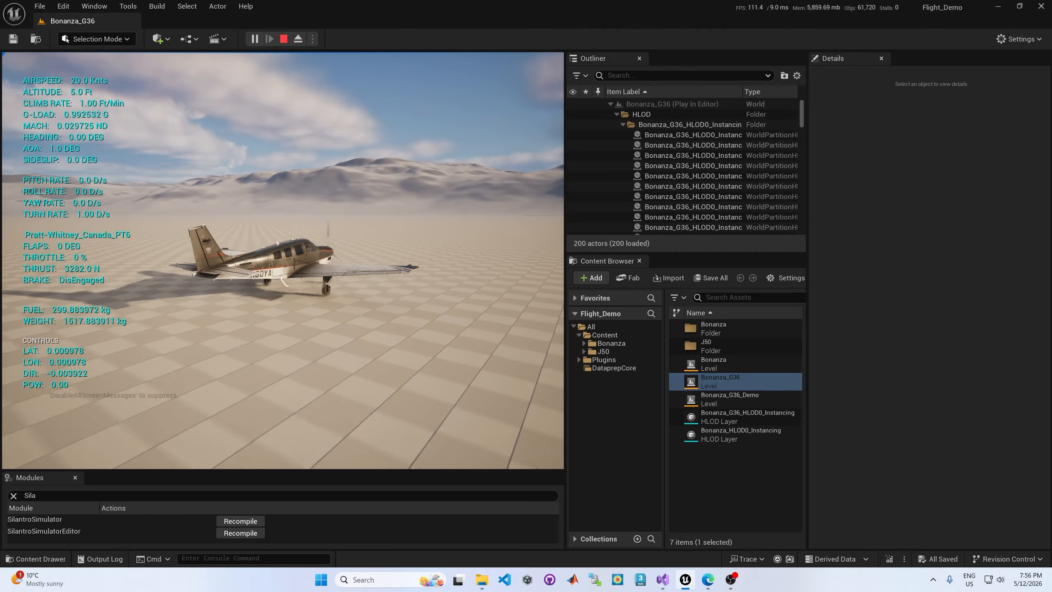
pyautogui.press('Escape')
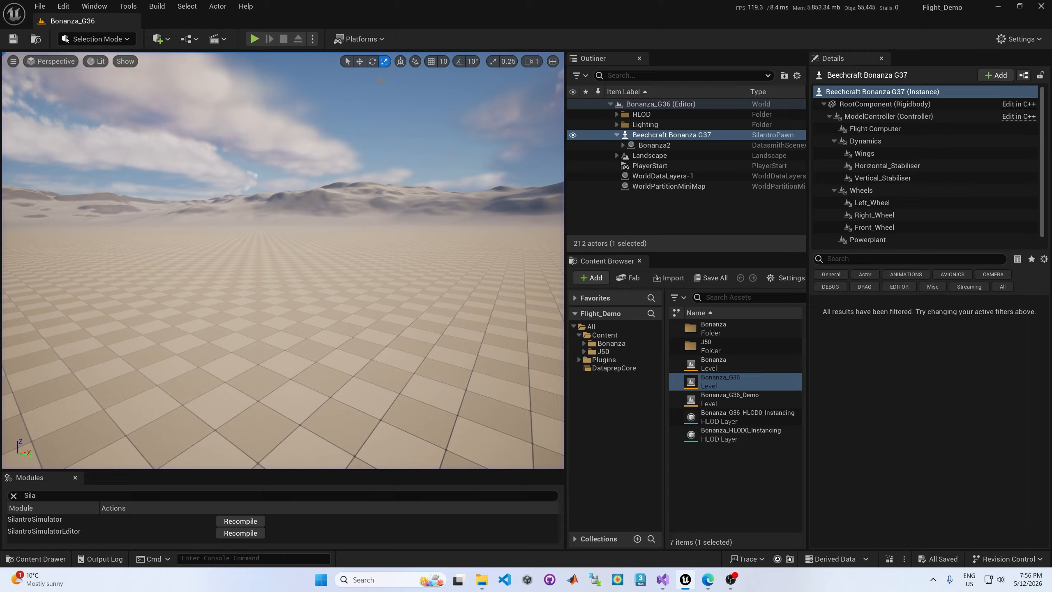
# Delete the Right_Wheel component from the Beechcraft Bonanza G37's Wheels group.
pyautogui.doubleClick(651, 135)
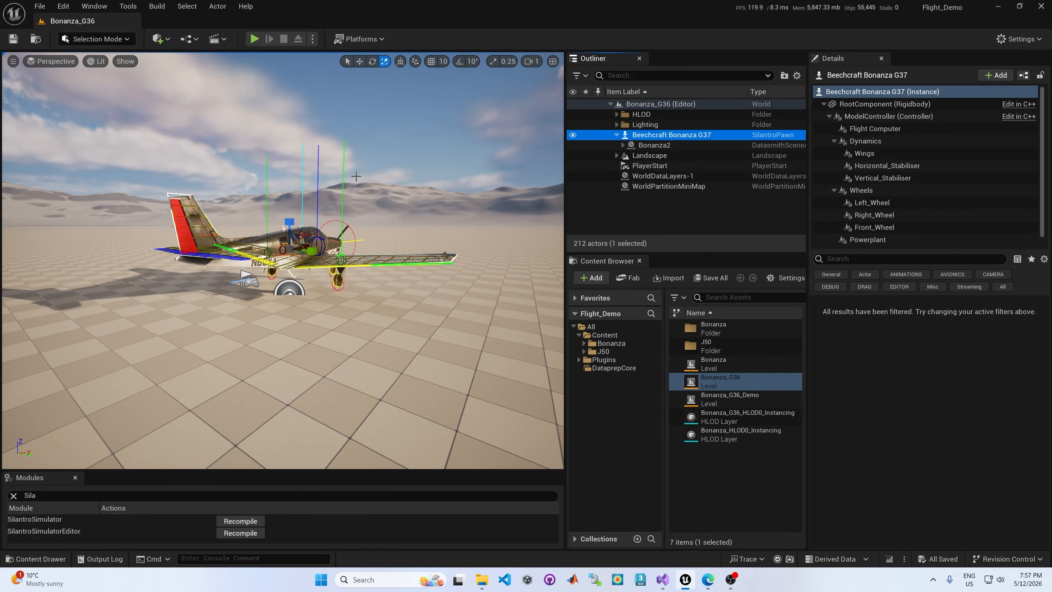
pyautogui.doubleClick(842, 215)
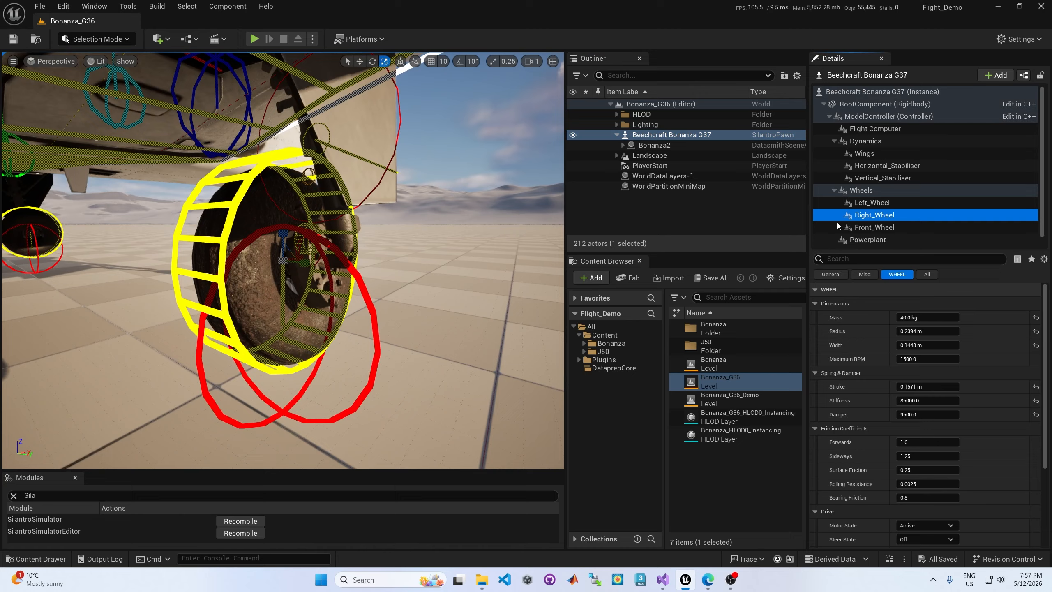
pyautogui.scroll(-3, 384, 231)
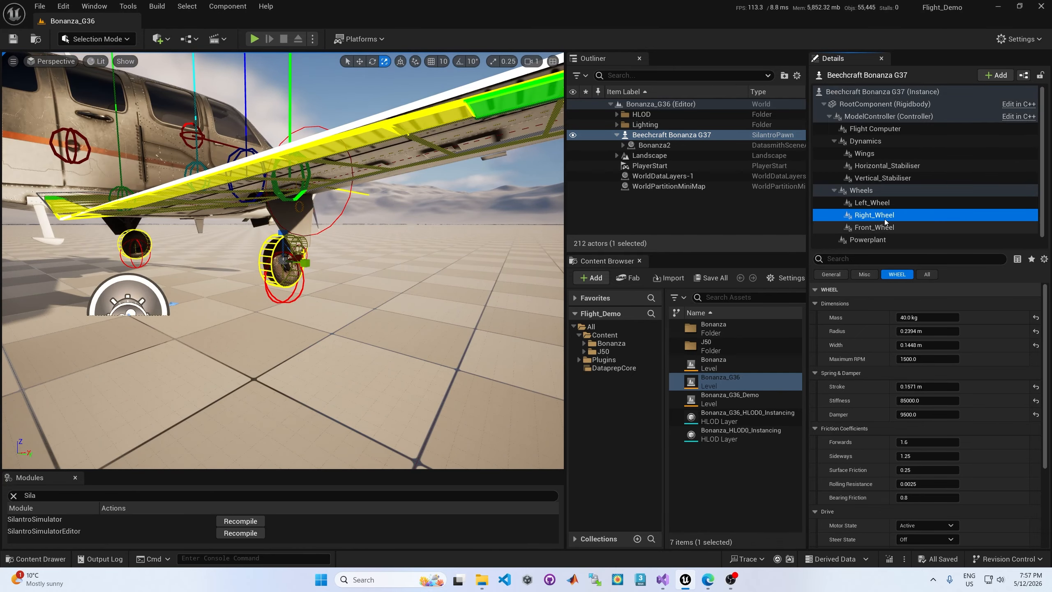
pyautogui.click(873, 194)
pyautogui.click(875, 203)
pyautogui.click(874, 214)
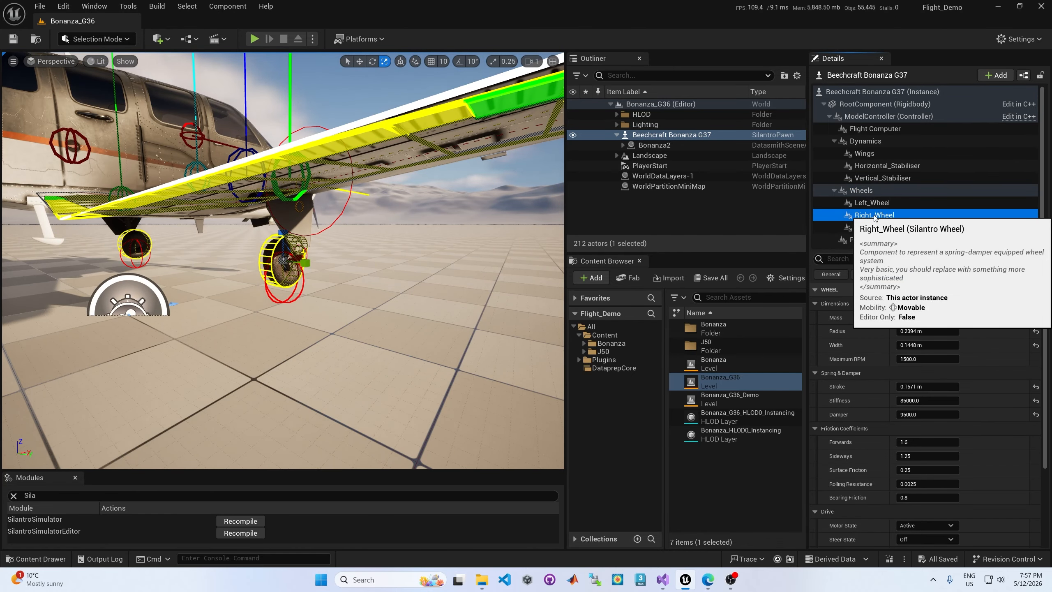
pyautogui.press('F2')
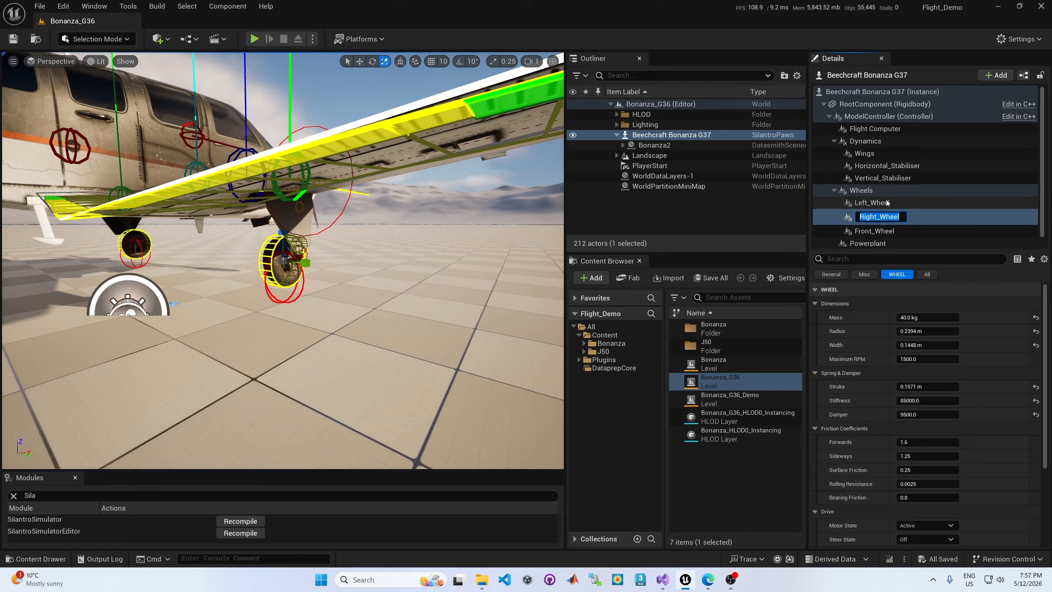
pyautogui.press('Escape')
pyautogui.press('Delete')
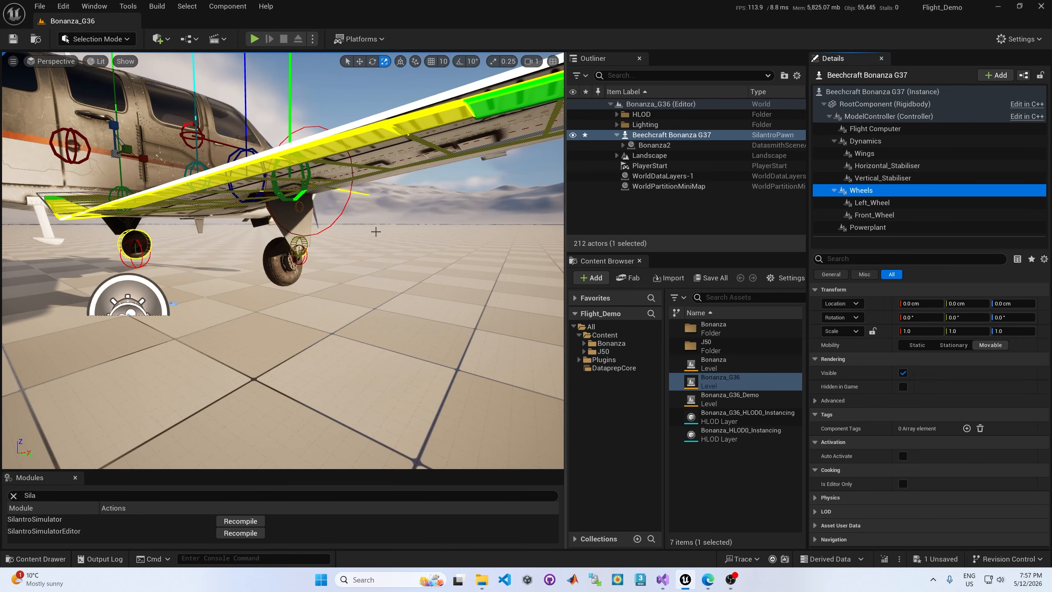
# Add a Silantro Wheel component under Wheels and name it Right_Wheel2.
pyautogui.moveTo(402, 252); pyautogui.dragTo(491, 244, button='right')
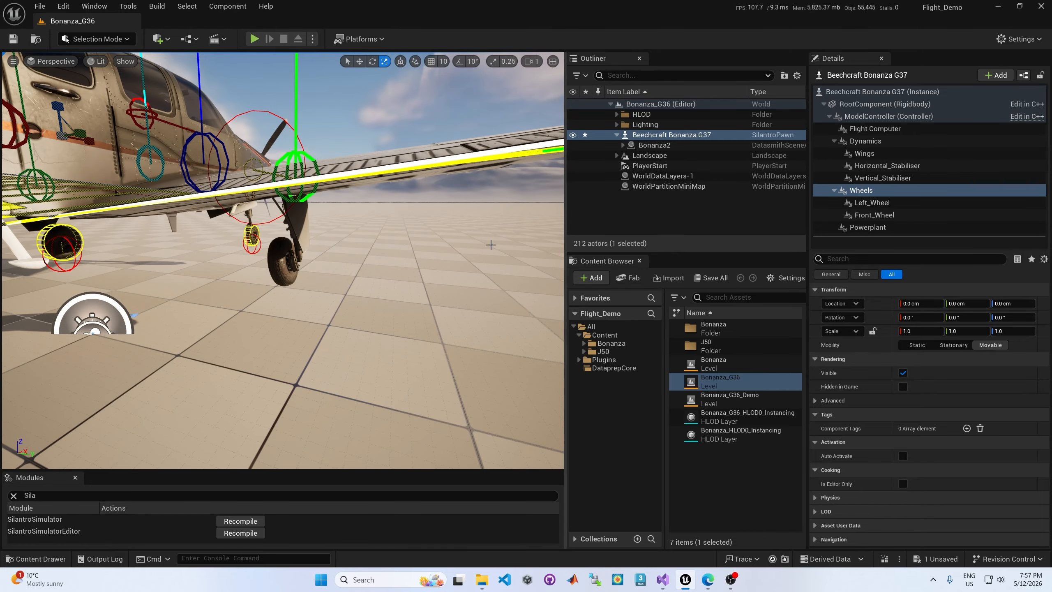
pyautogui.click(1010, 76)
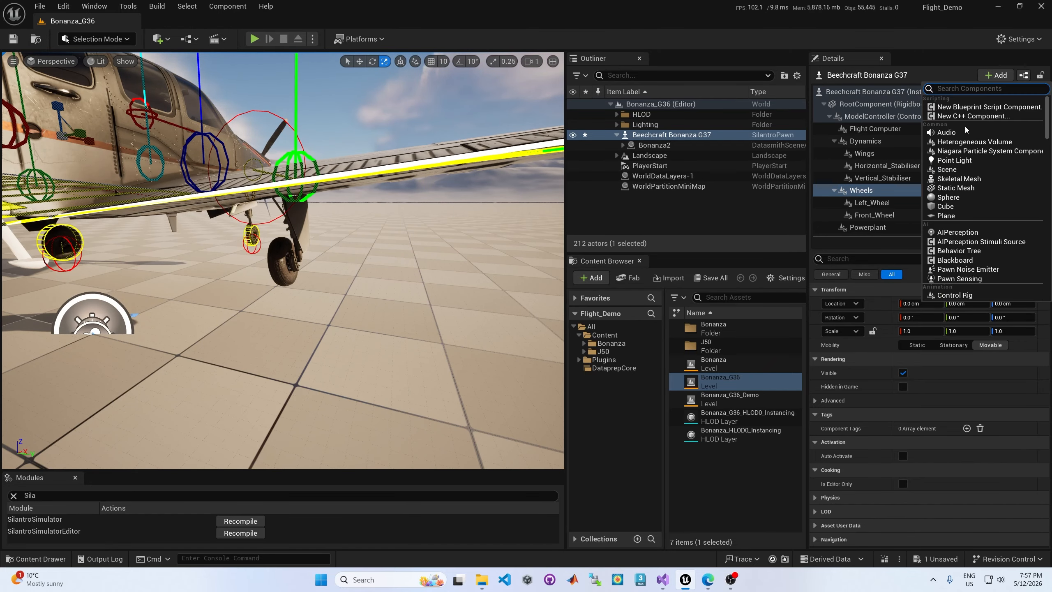
pyautogui.write('whe')
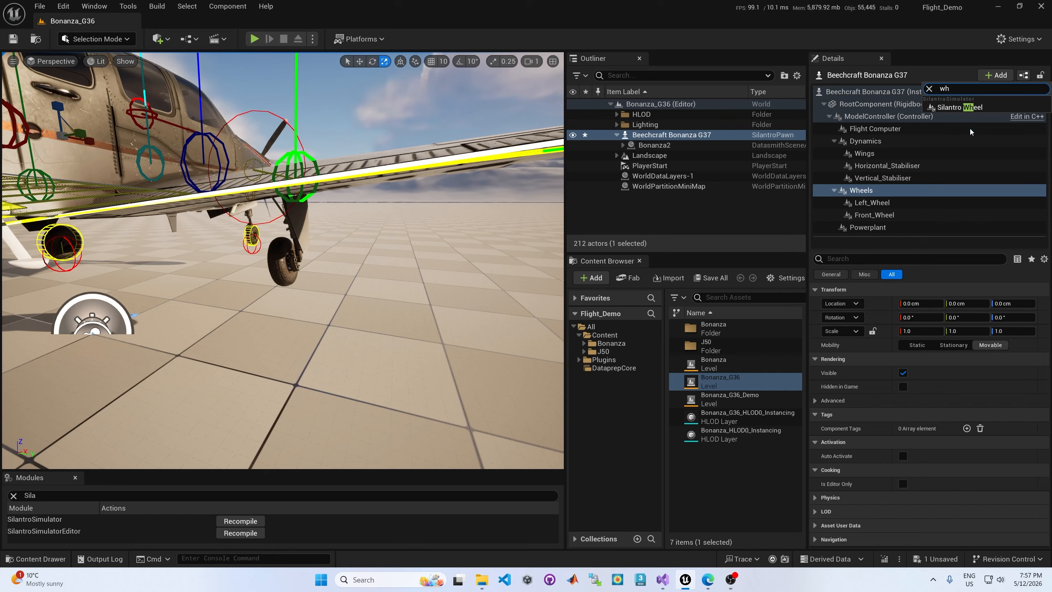
pyautogui.click(962, 108)
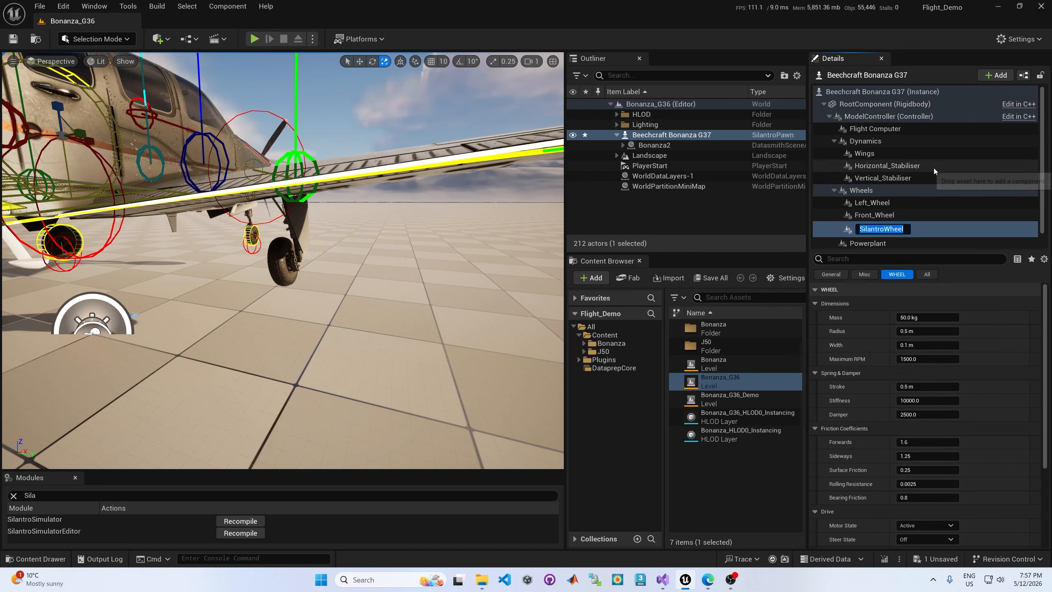
pyautogui.write('Right_Wheel')
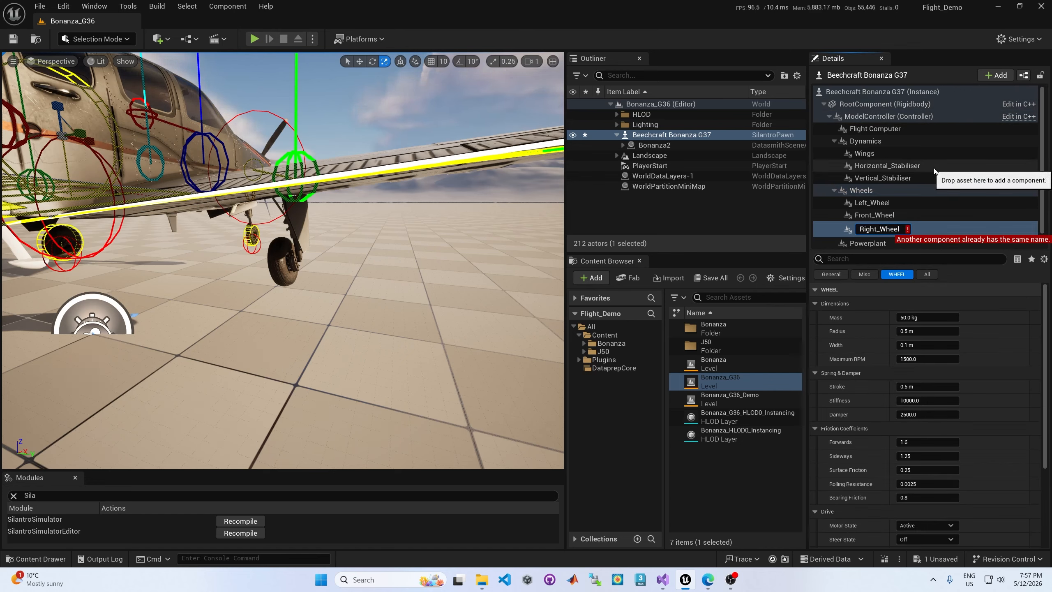
pyautogui.write('2')
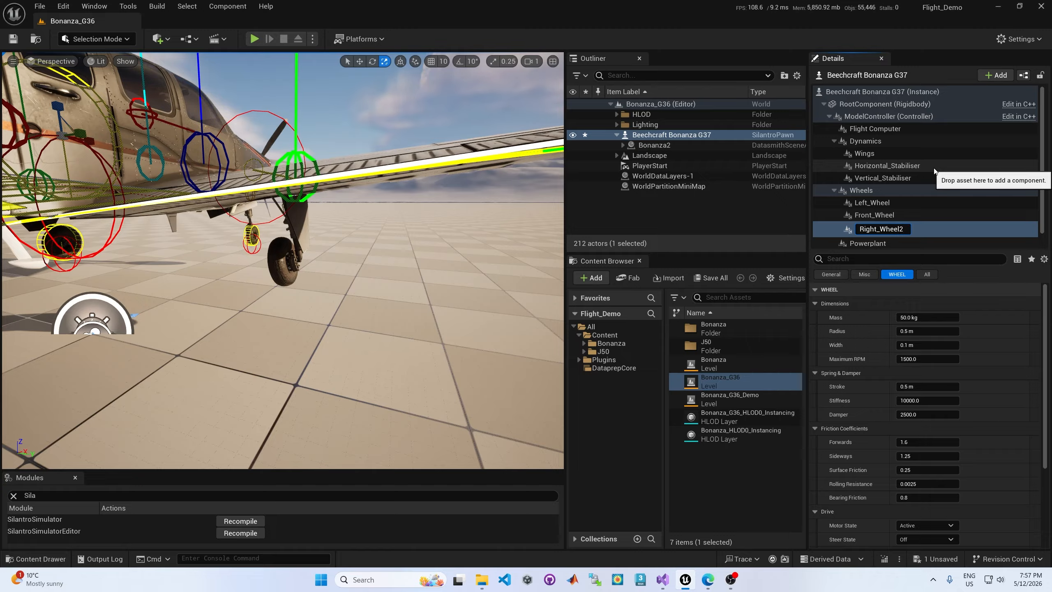
pyautogui.press('Return')
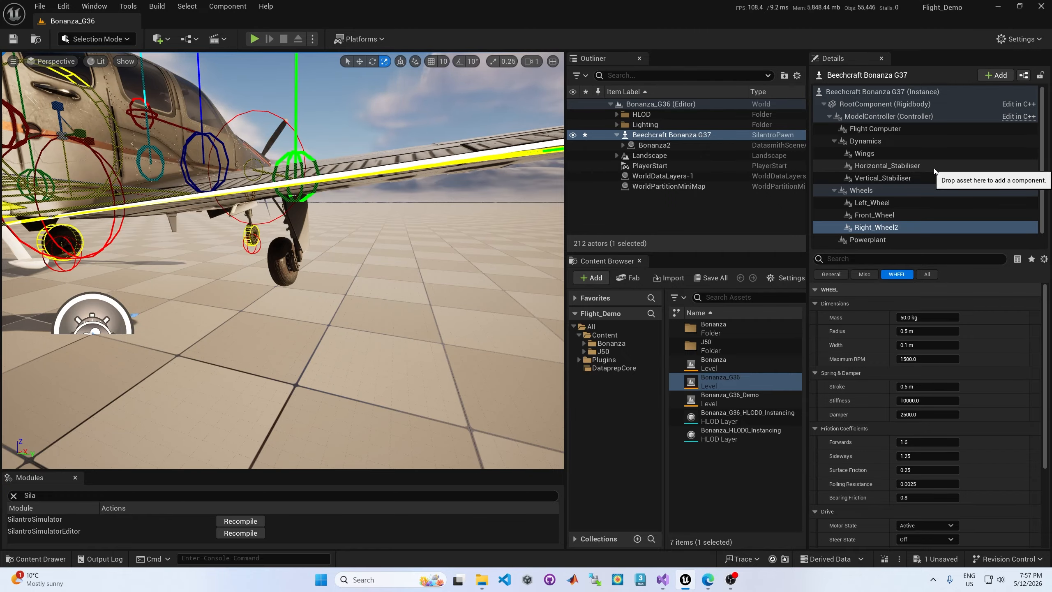
# Move Right_Wheel2 out of the fuselage along Y to about 5.82 m, just beyond the right wingtip.
pyautogui.scroll(-5, 316, 194)
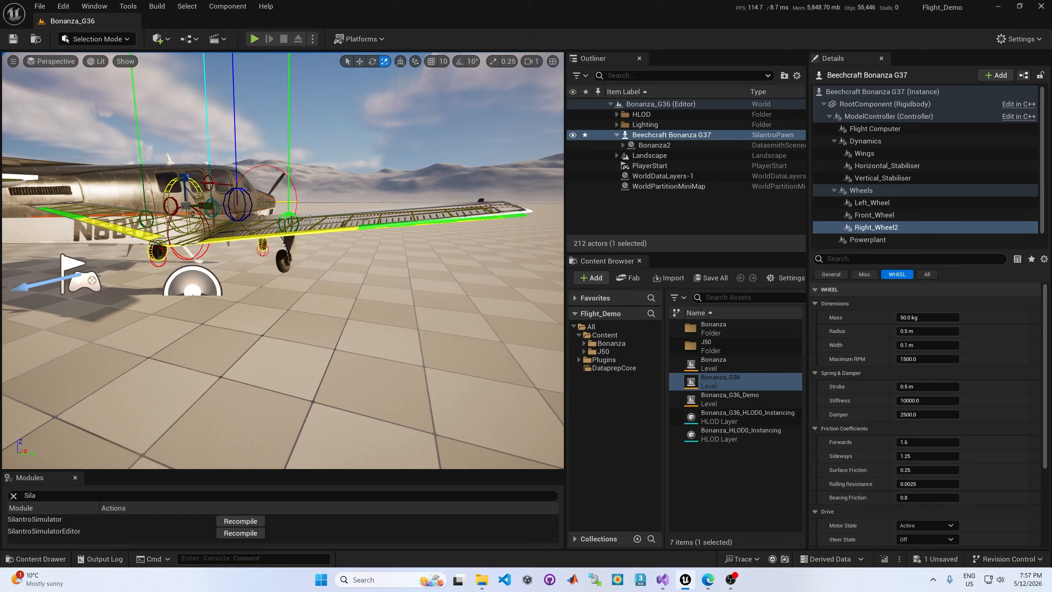
pyautogui.keyDown('alt'); pyautogui.moveTo(311, 219); pyautogui.dragTo(316, 295); pyautogui.keyUp('alt')
pyautogui.press('w')
pyautogui.moveTo(202, 247); pyautogui.dragTo(365, 199)
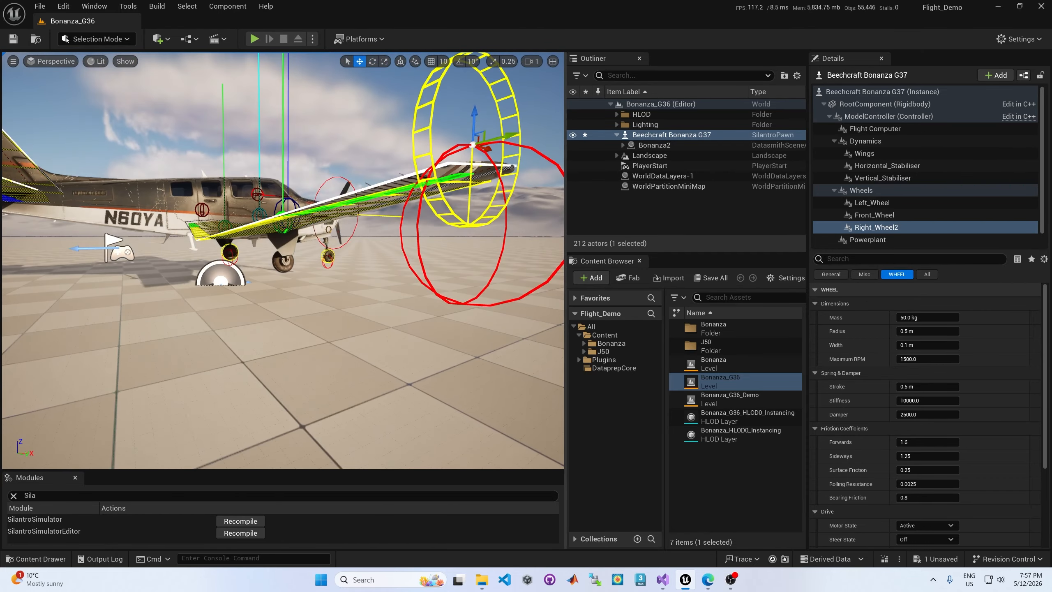
pyautogui.keyDown('alt'); pyautogui.moveTo(517, 291); pyautogui.dragTo(518, 328); pyautogui.keyUp('alt')
pyautogui.scroll(-3, 480, 308)
pyautogui.keyDown('alt'); pyautogui.moveTo(471, 253); pyautogui.dragTo(429, 245); pyautogui.keyUp('alt')
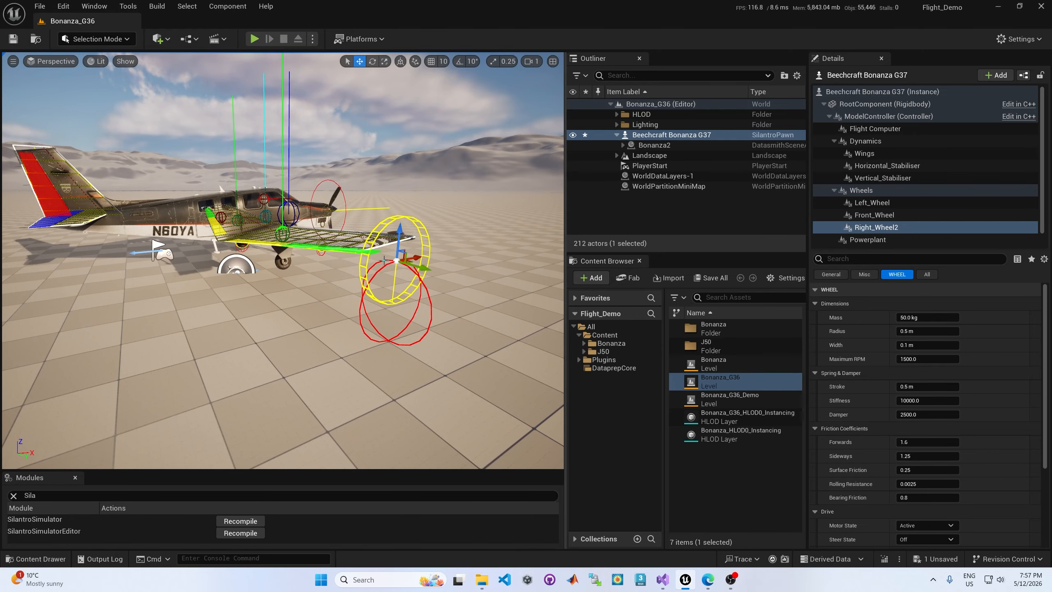
pyautogui.keyDown('alt'); pyautogui.moveTo(470, 217); pyautogui.dragTo(512, 201); pyautogui.keyUp('alt')
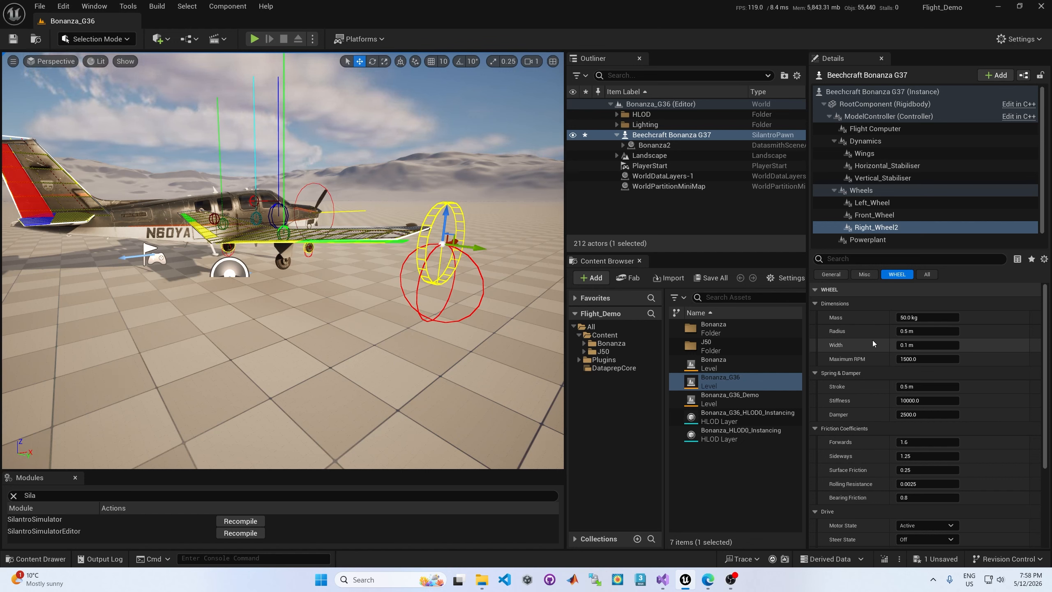
# Set Right_Wheel2's mass to 40 kg and enlarge its radius to about 0.97 m.
pyautogui.click(922, 318)
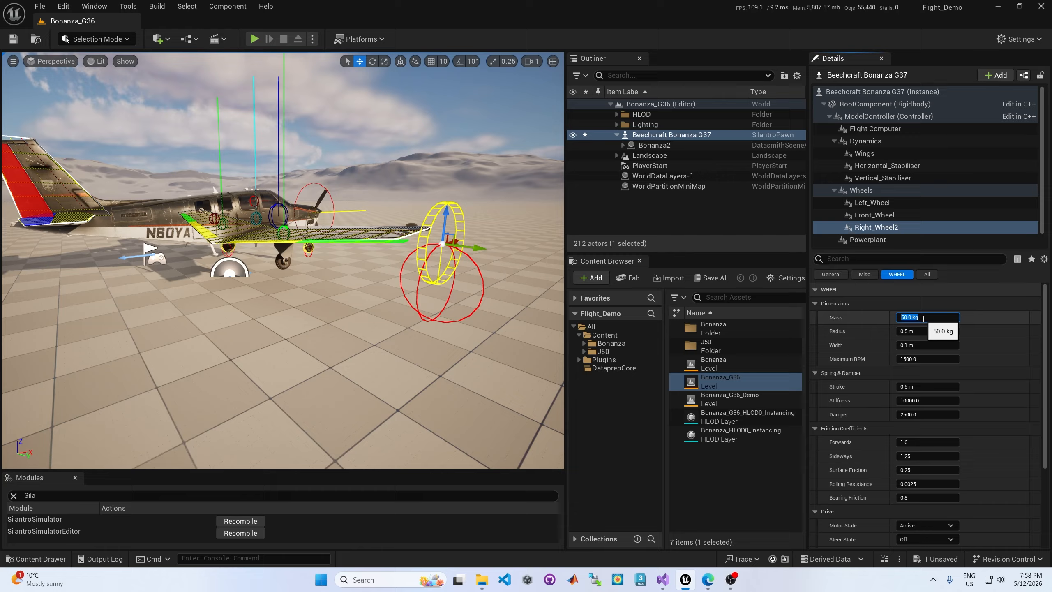
pyautogui.write('900')
pyautogui.press('Return')
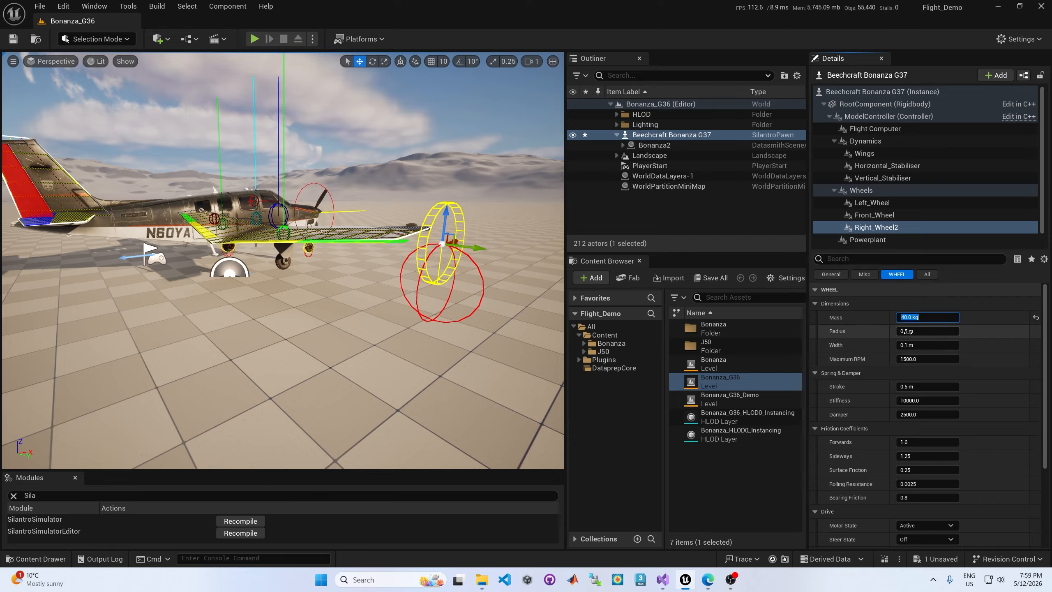
pyautogui.moveTo(907, 330); pyautogui.dragTo(872, 347)
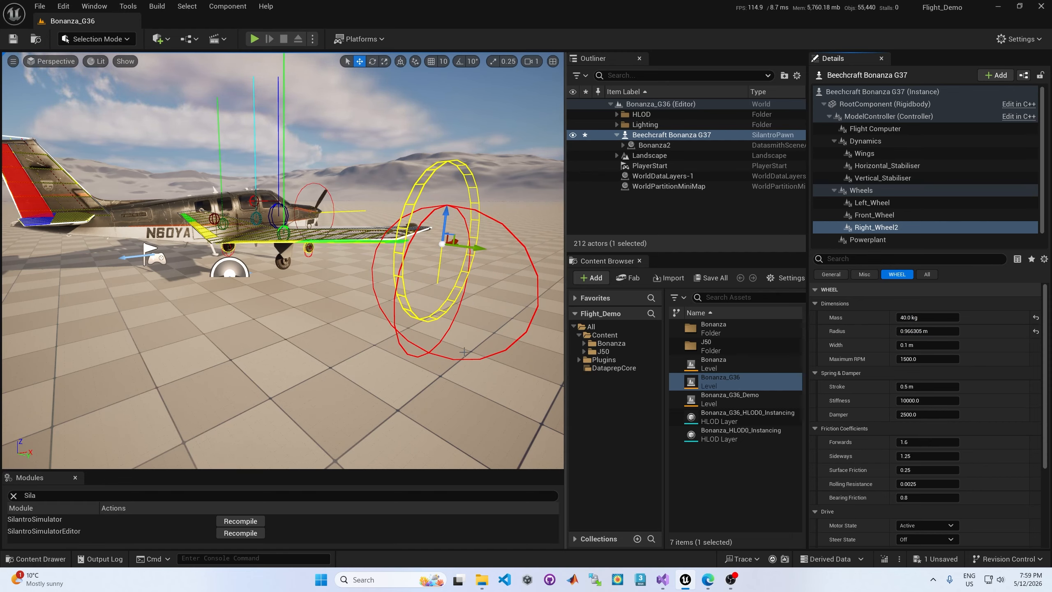
# Position Right_Wheel2 at the right main landing gear, at about X 0.78 m, Y 1.65 m, Z -1.09 m.
pyautogui.click(831, 275)
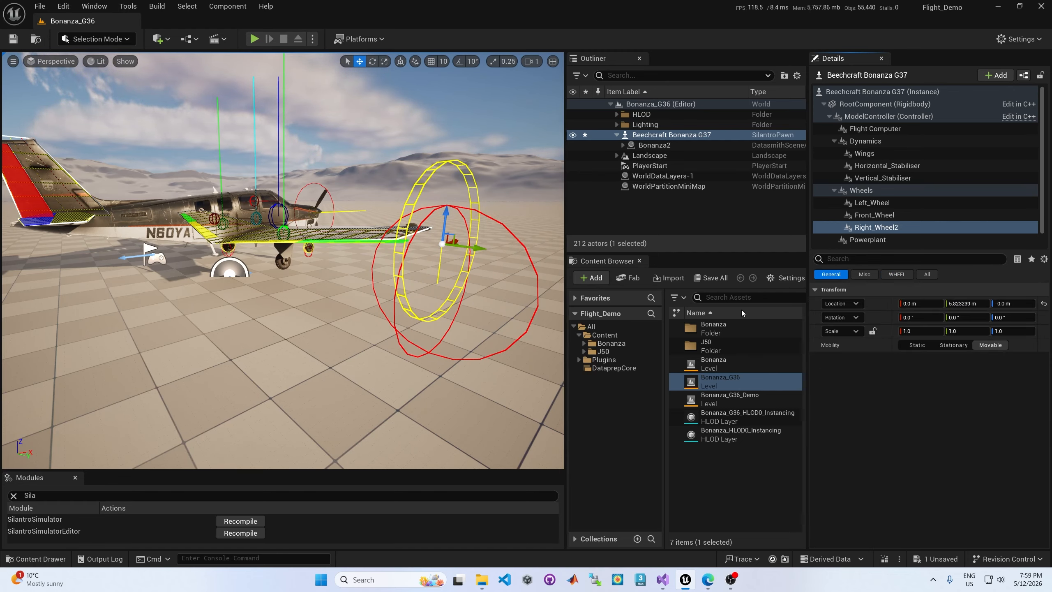
pyautogui.keyDown('alt'); pyautogui.moveTo(410, 318); pyautogui.dragTo(493, 298); pyautogui.keyUp('alt')
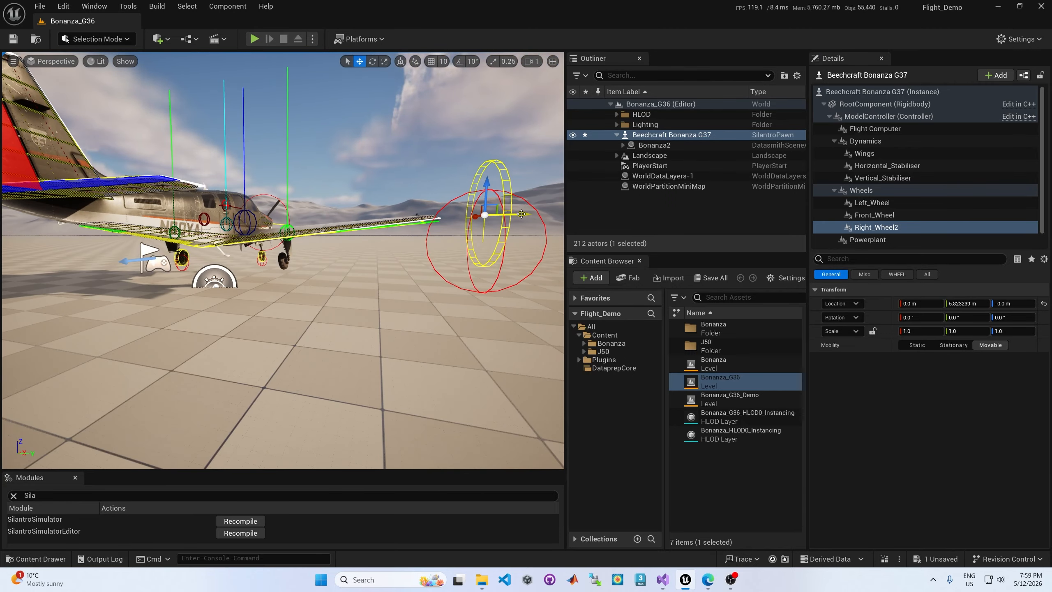
pyautogui.moveTo(521, 214); pyautogui.dragTo(304, 260)
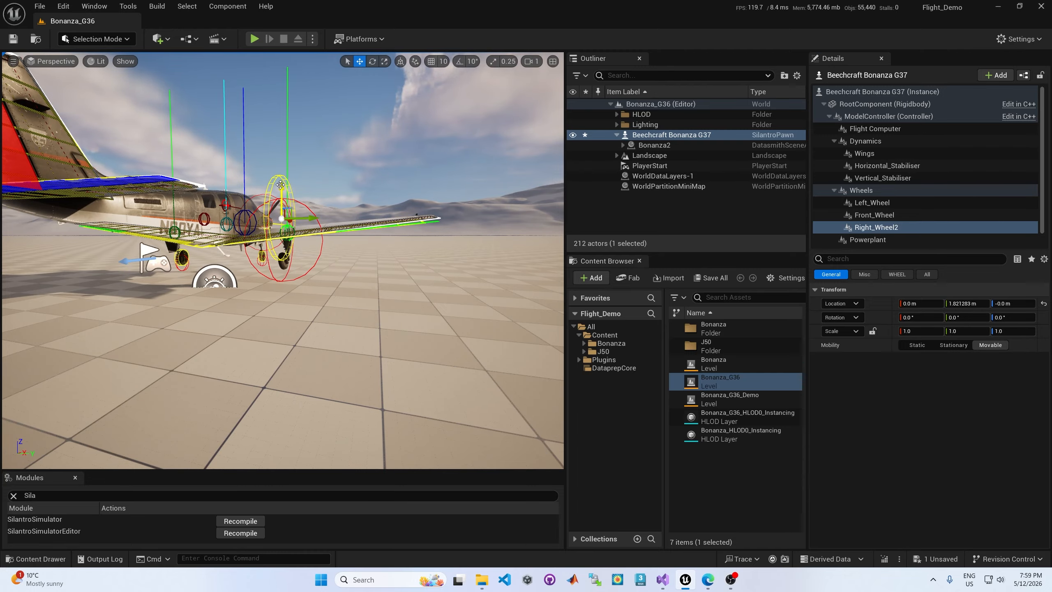
pyautogui.moveTo(283, 187); pyautogui.dragTo(284, 221)
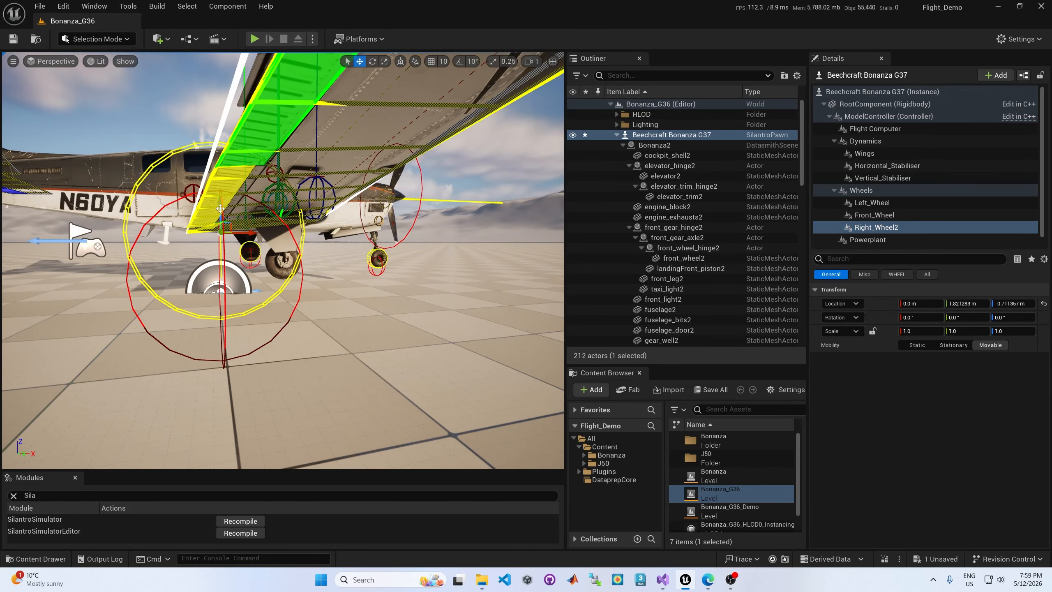
pyautogui.moveTo(229, 226); pyautogui.dragTo(454, 313)
pyautogui.moveTo(330, 258); pyautogui.dragTo(310, 260)
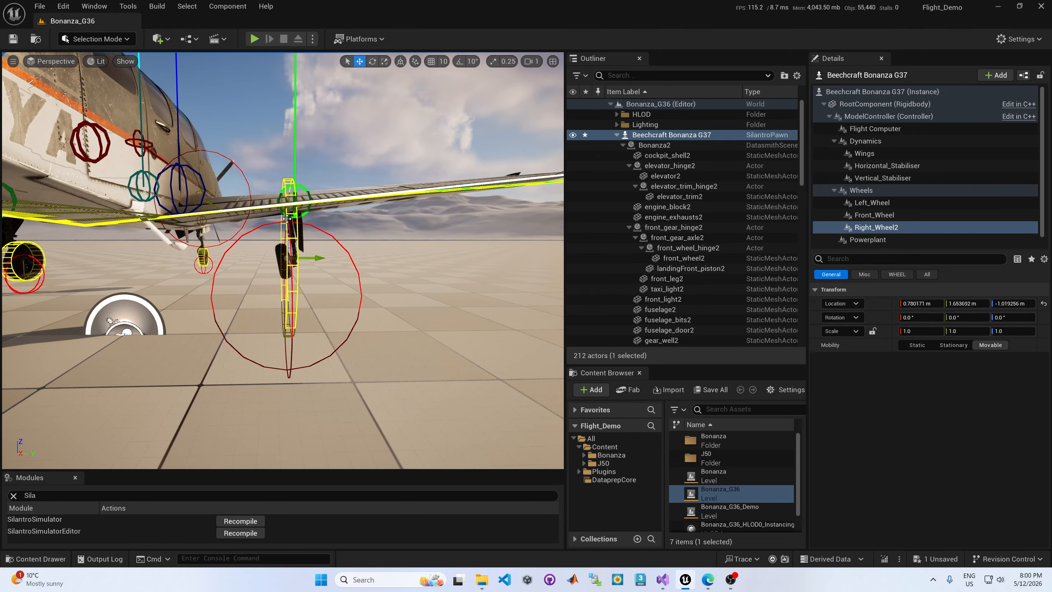
pyautogui.moveTo(286, 218); pyautogui.dragTo(137, 214)
pyautogui.scroll(5, 364, 314)
pyautogui.scroll(-4, 363, 315)
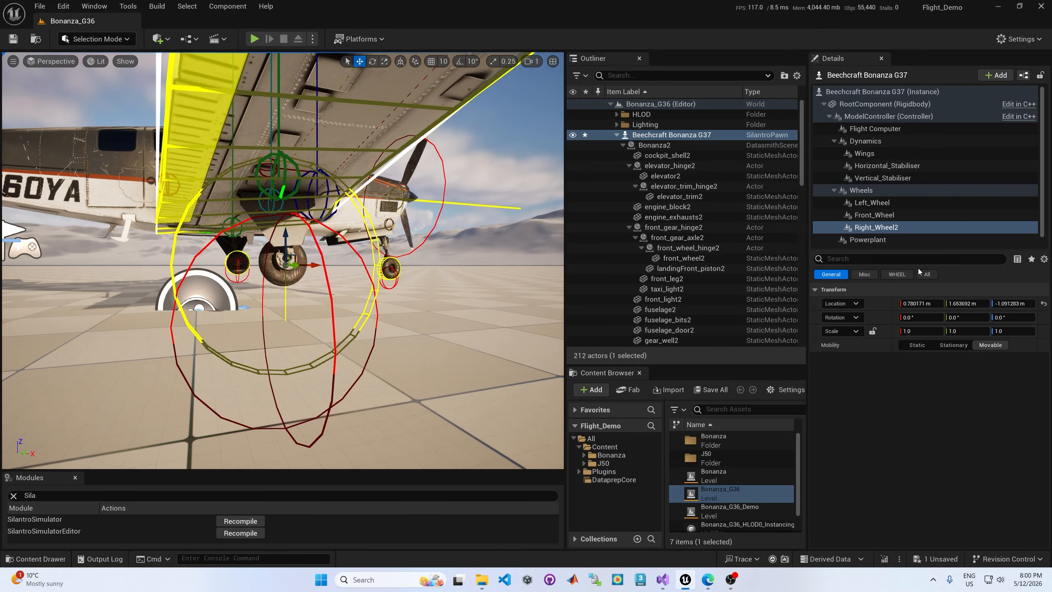
# Reduce Right_Wheel2's radius to about 0.237 m to match the tire mesh.
pyautogui.click(897, 275)
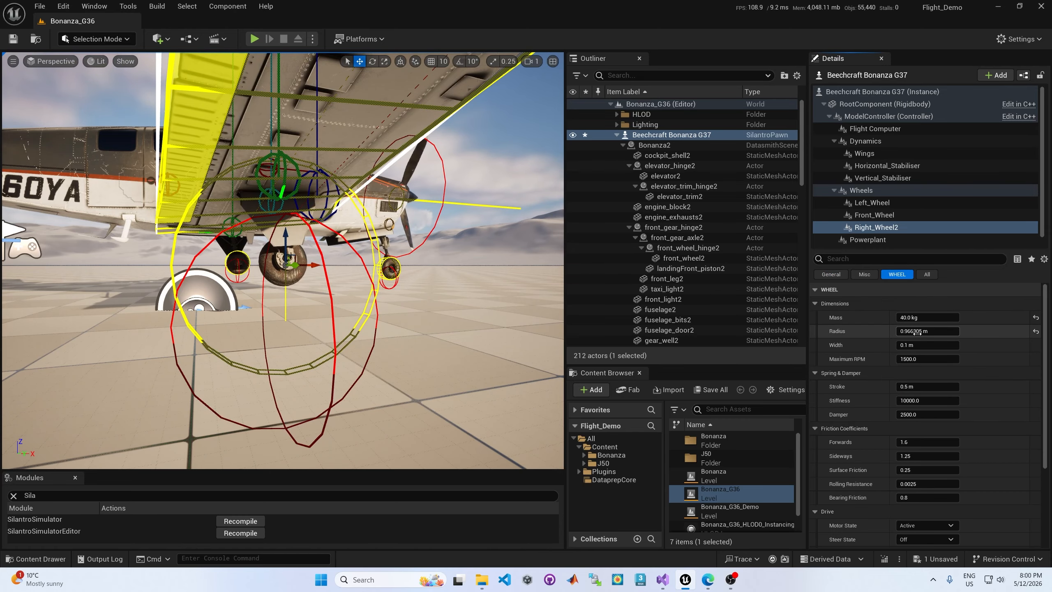
pyautogui.moveTo(917, 332); pyautogui.dragTo(884, 332)
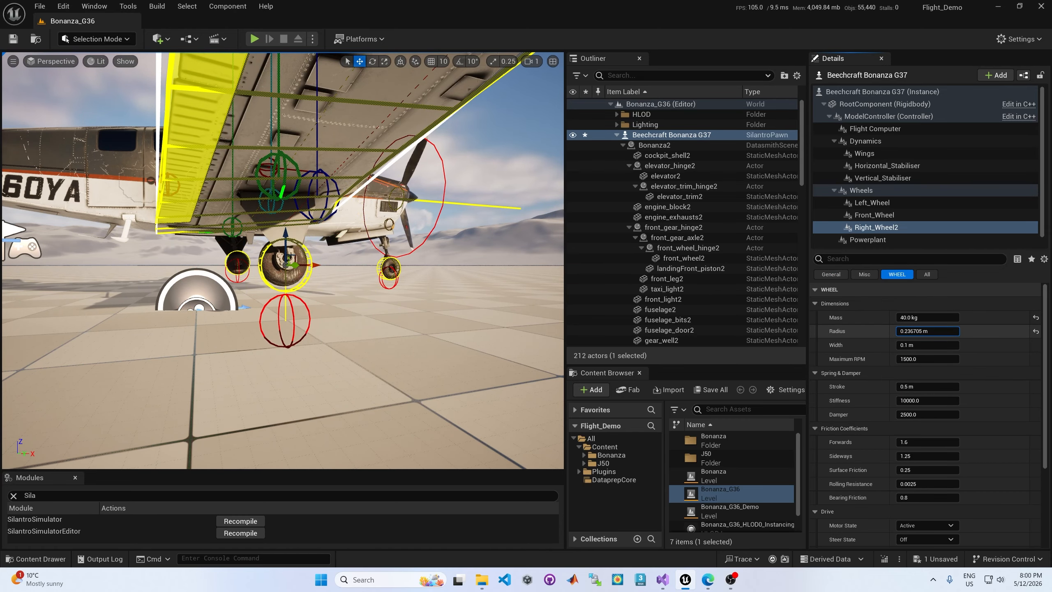
# Tilt Right_Wheel2 to match the slant of the right main tire and shift it into alignment with the tire.
pyautogui.keyDown('alt'); pyautogui.moveTo(363, 315); pyautogui.dragTo(510, 315); pyautogui.keyUp('alt')
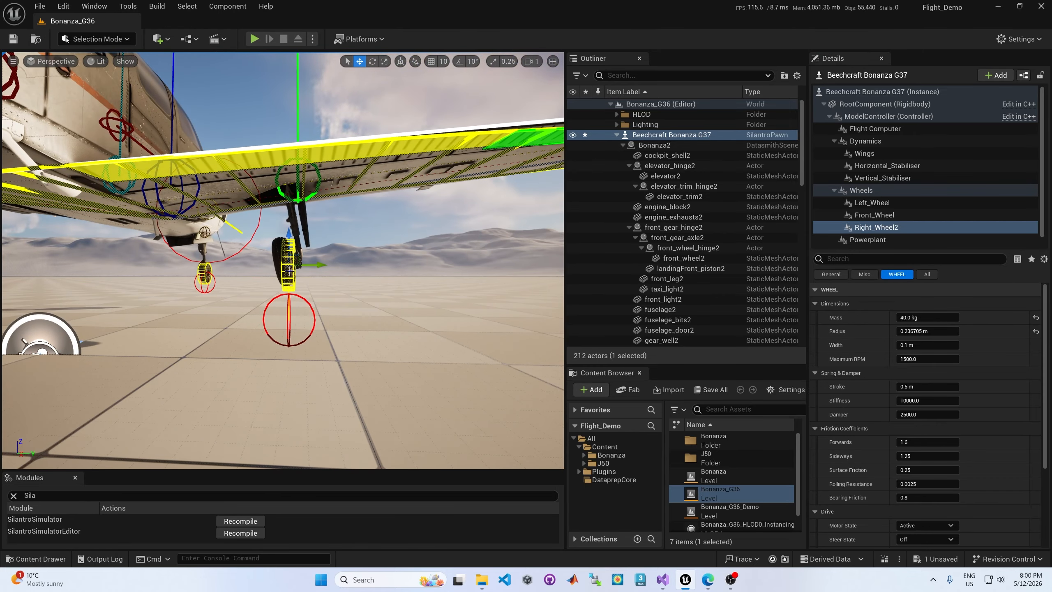
pyautogui.press('e')
pyautogui.moveTo(333, 287); pyautogui.dragTo(308, 281)
pyautogui.scroll(2, 308, 280)
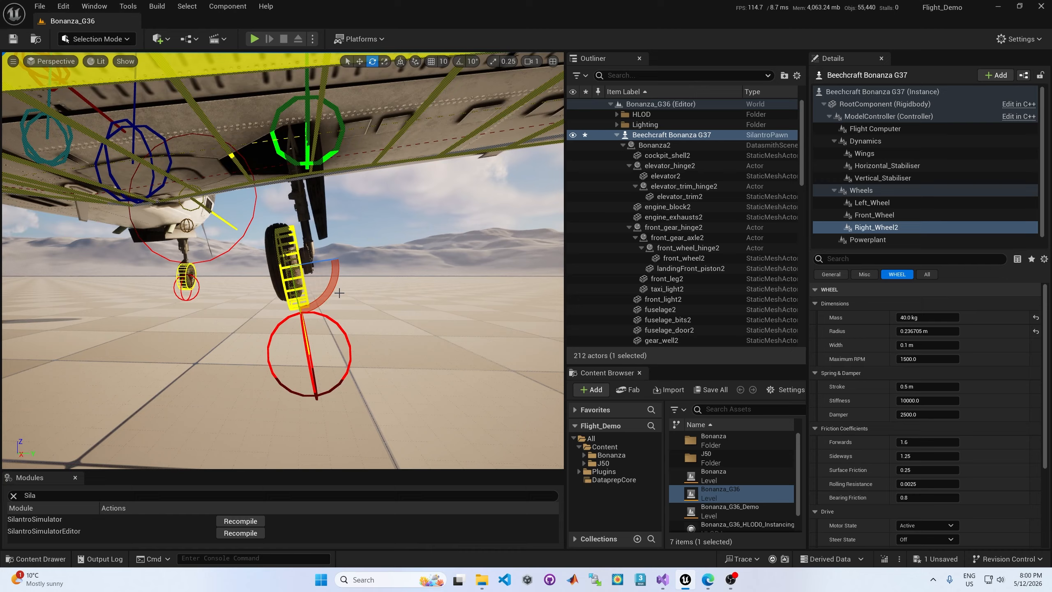
pyautogui.press('w')
pyautogui.moveTo(285, 238); pyautogui.dragTo(313, 256)
pyautogui.keyDown('alt'); pyautogui.moveTo(379, 249); pyautogui.dragTo(315, 261); pyautogui.keyUp('alt')
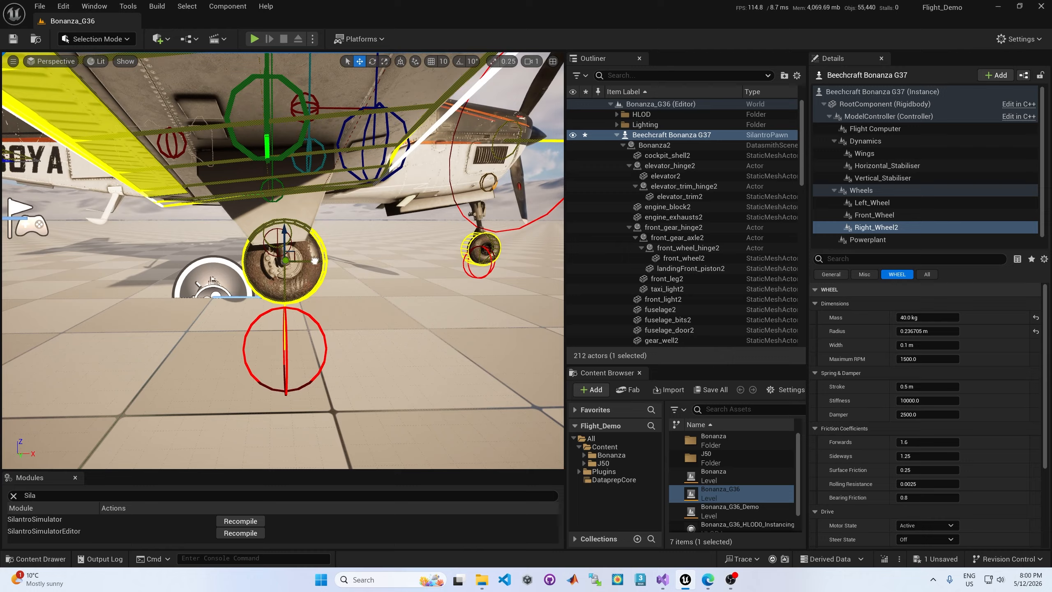
# Reset Right_Wheel2's X rotation to 0° so the wheel stands upright.
pyautogui.keyDown('alt'); pyautogui.moveTo(315, 260); pyautogui.dragTo(329, 253); pyautogui.keyUp('alt')
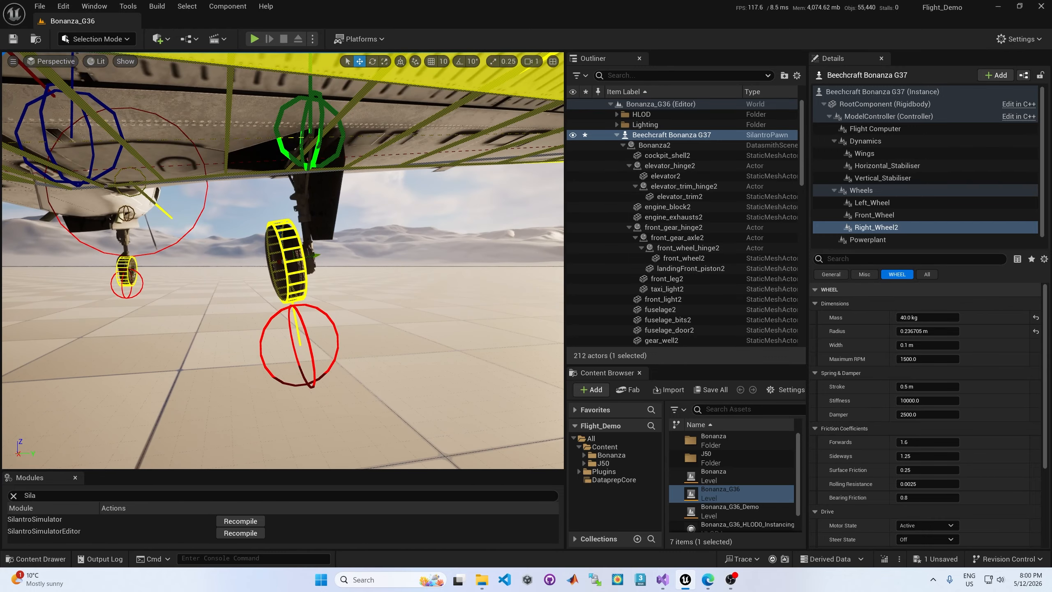
pyautogui.click(844, 278)
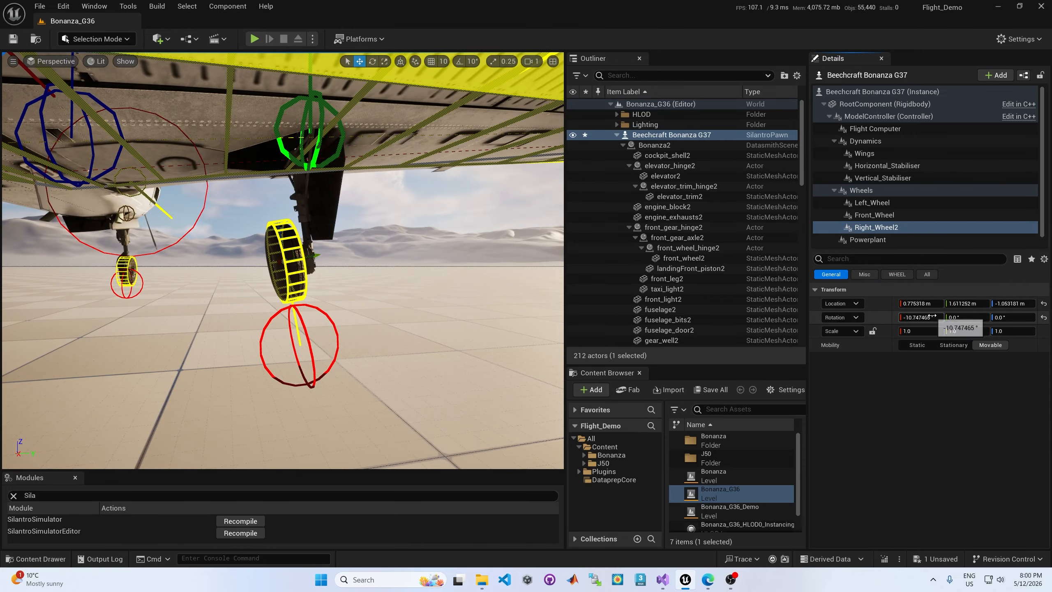
pyautogui.click(928, 317)
pyautogui.write('0')
pyautogui.press('Return')
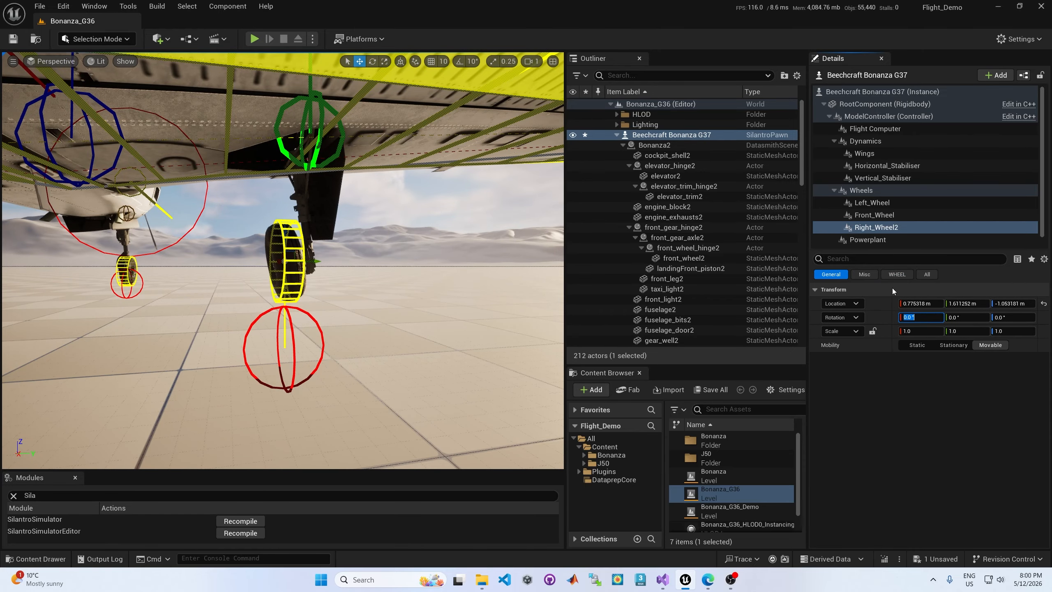
pyautogui.keyDown('alt'); pyautogui.moveTo(442, 288); pyautogui.dragTo(411, 298); pyautogui.keyUp('alt')
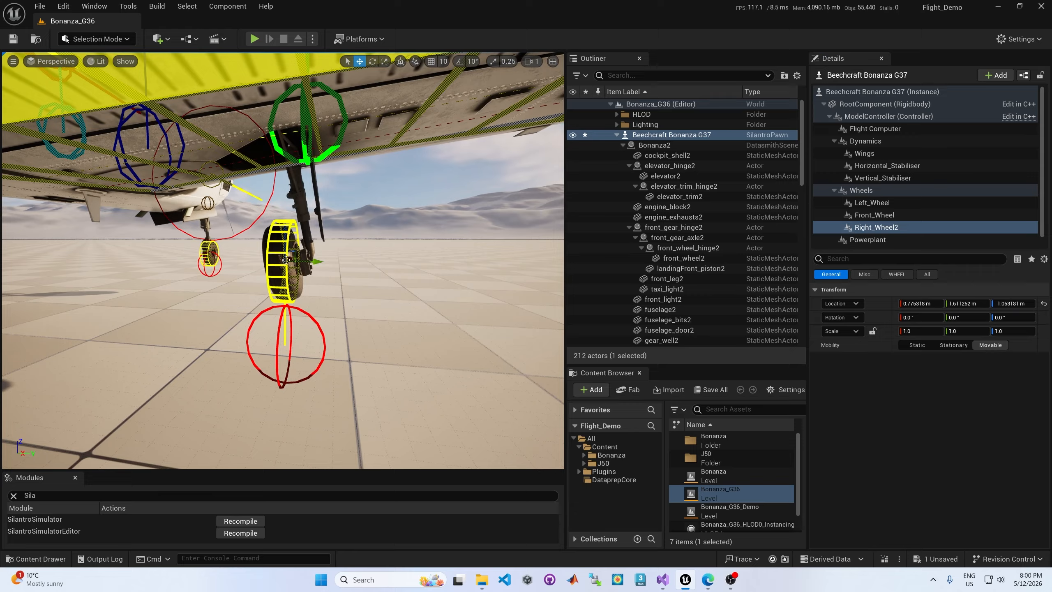
# Set Right_Wheel2's width to 0.1448 m to fit the tire mesh.
pyautogui.click(897, 274)
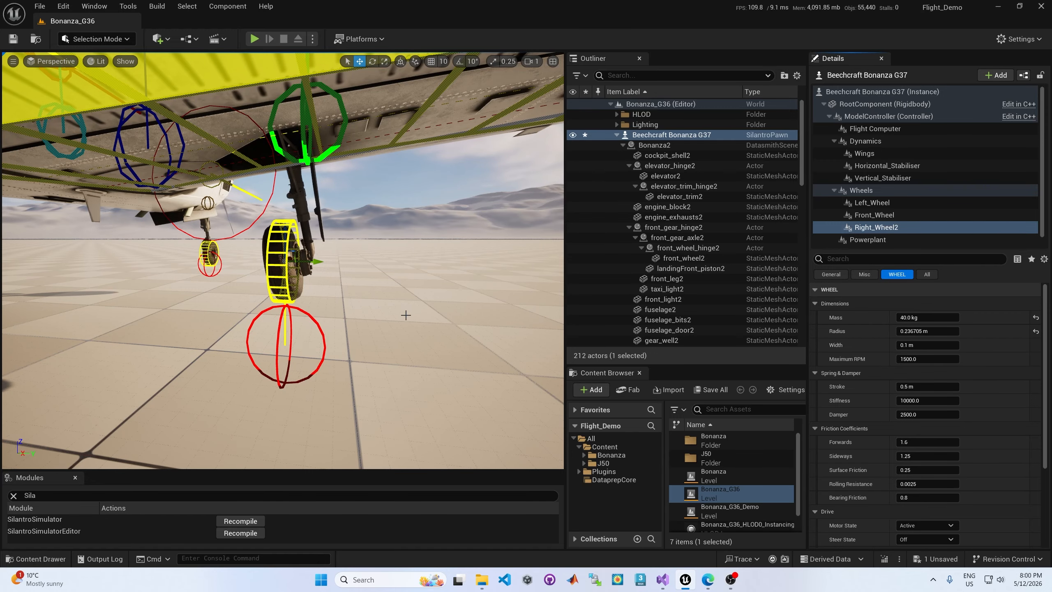
pyautogui.keyDown('alt'); pyautogui.moveTo(404, 315); pyautogui.dragTo(376, 306); pyautogui.keyUp('alt')
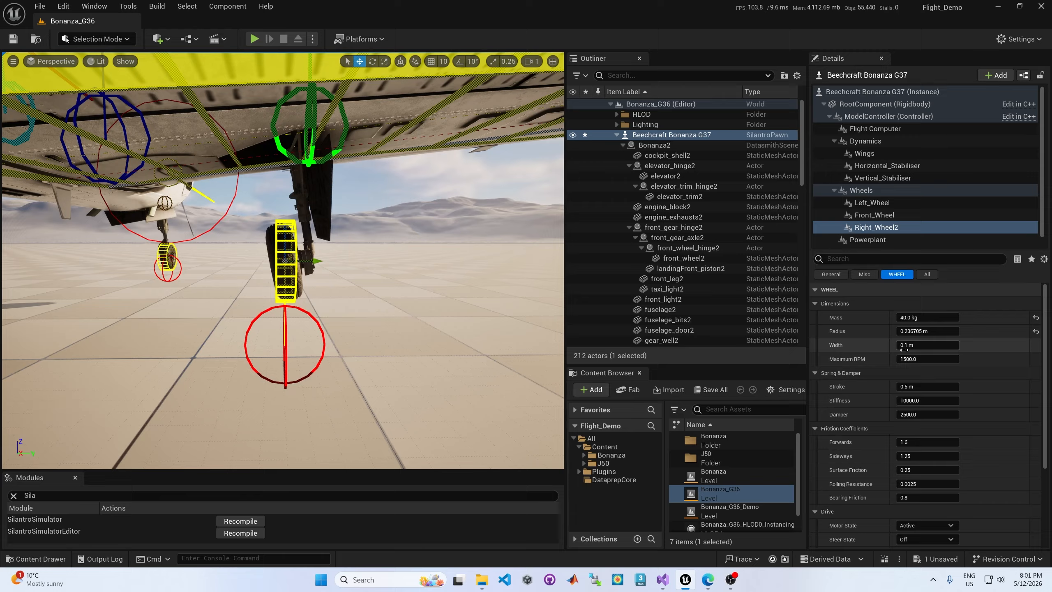
pyautogui.moveTo(907, 345); pyautogui.dragTo(926, 345)
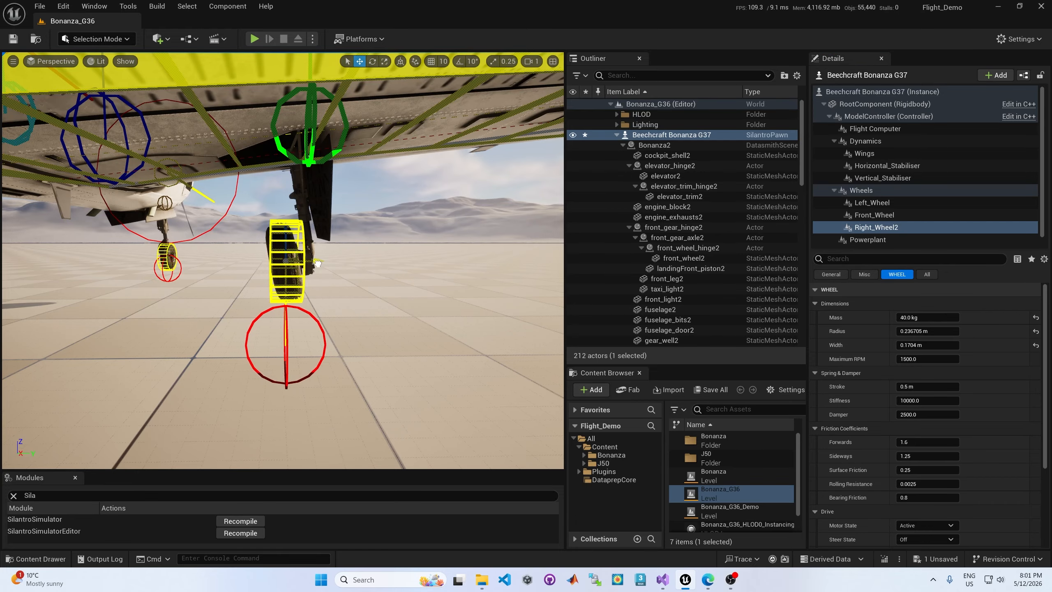
pyautogui.moveTo(317, 267); pyautogui.dragTo(320, 267)
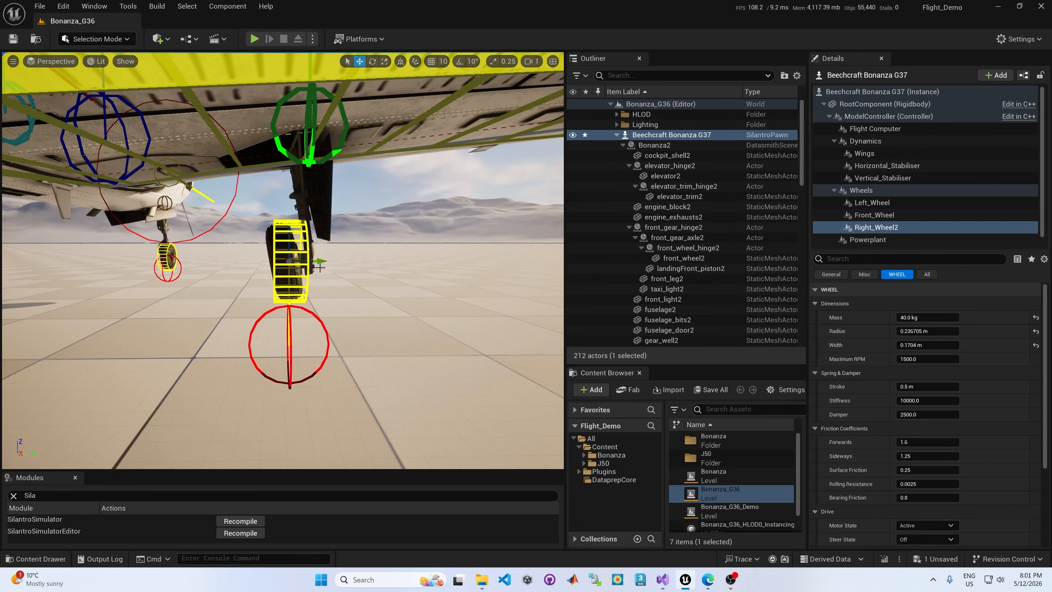
pyautogui.hotkey('ctrl', 'z')
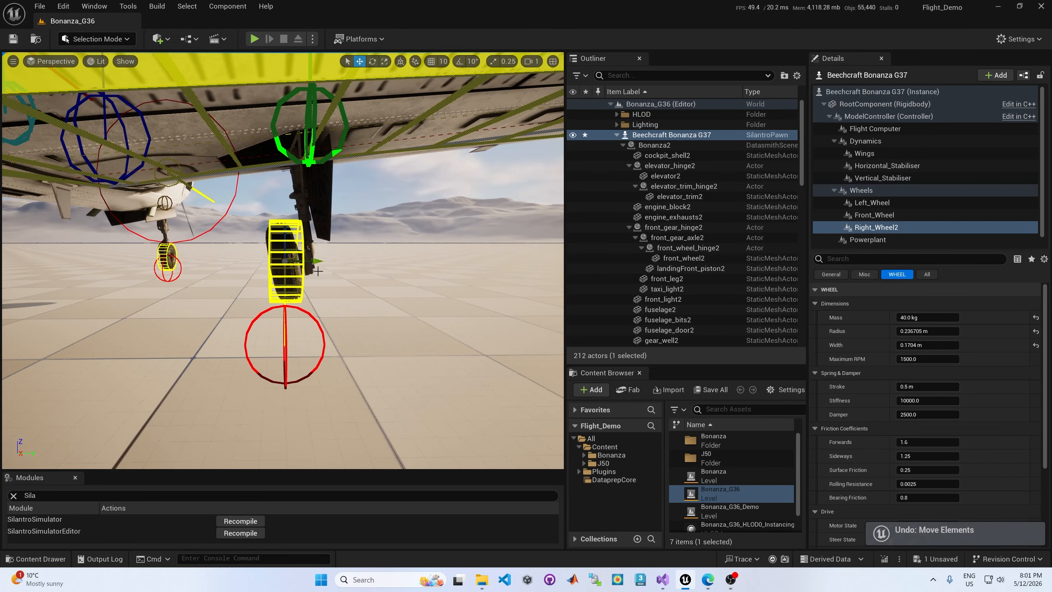
pyautogui.click(923, 345)
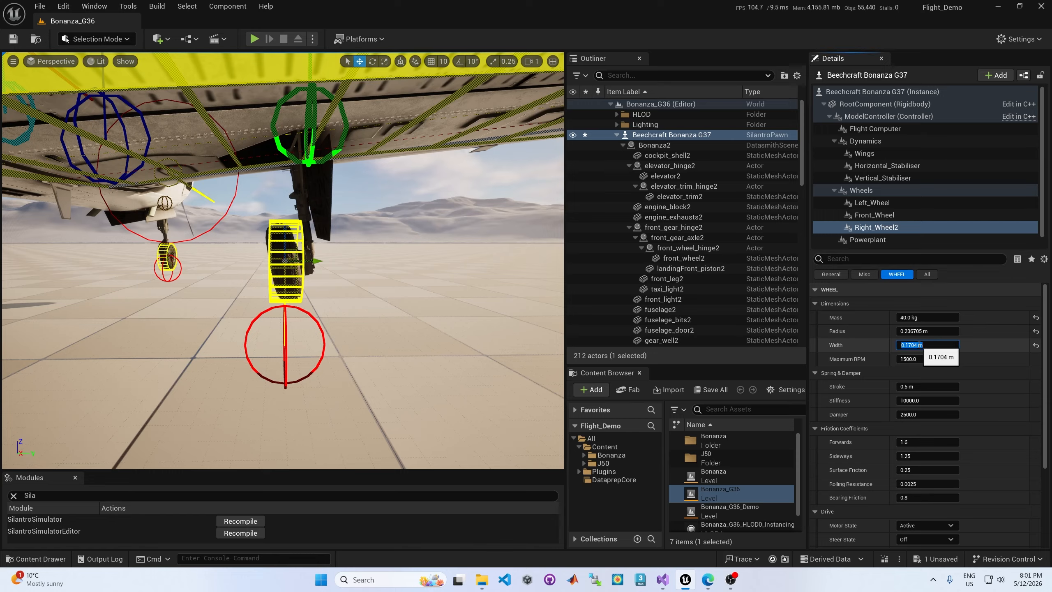
pyautogui.write('0.1448')
pyautogui.press('Return')
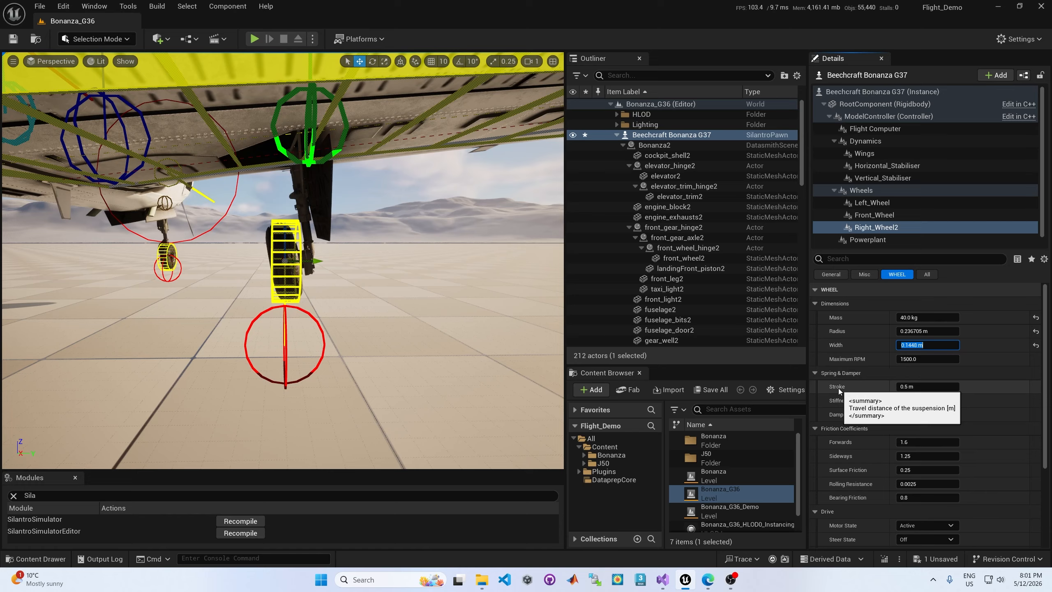
pyautogui.click(852, 358)
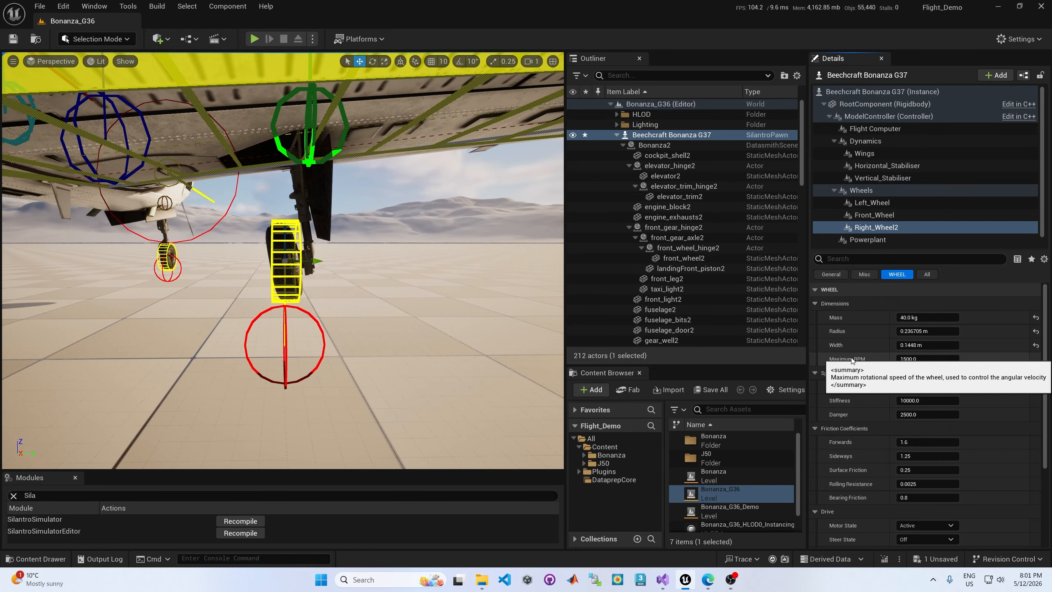
pyautogui.click(919, 359)
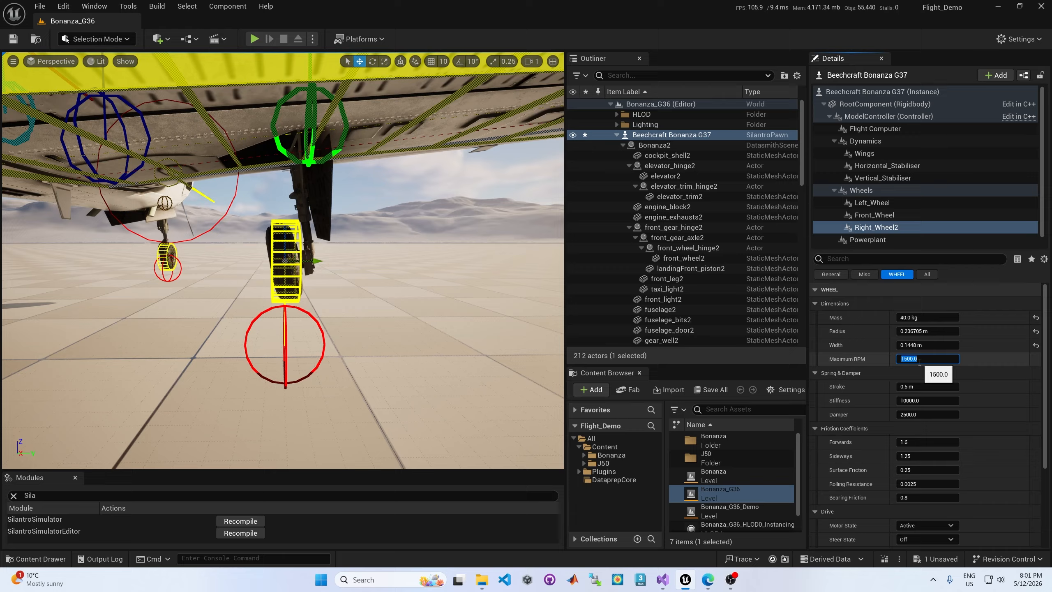
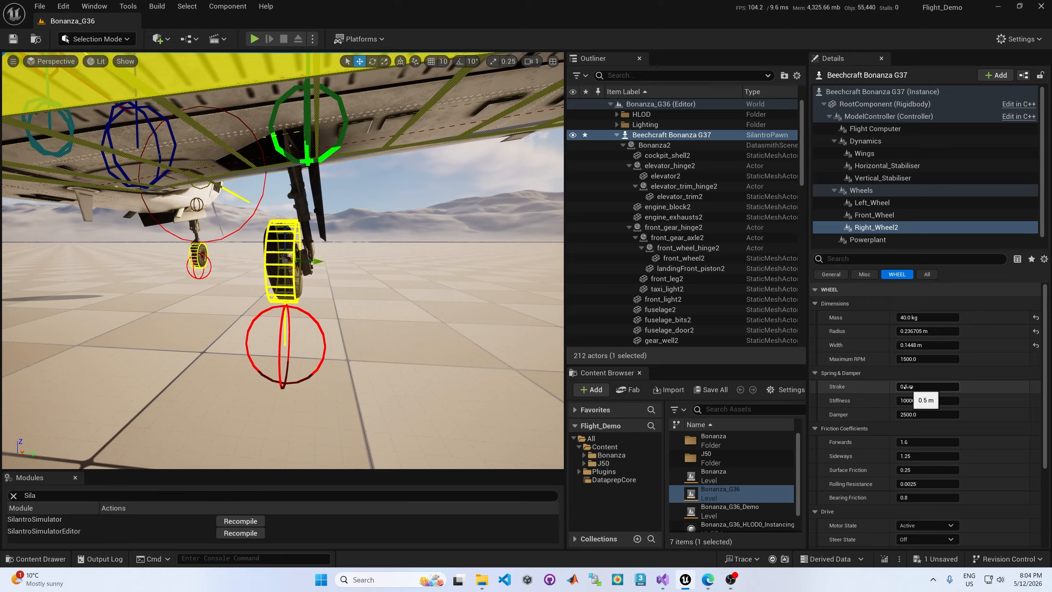
# Try suspension strokes of about 0.70 m and 0.532 m on Right_Wheel2.
pyautogui.moveTo(906, 386)
pyautogui.mouseDown()
pyautogui.moveTo(922, 386)
pyautogui.moveTo(907, 387)
pyautogui.mouseUp()
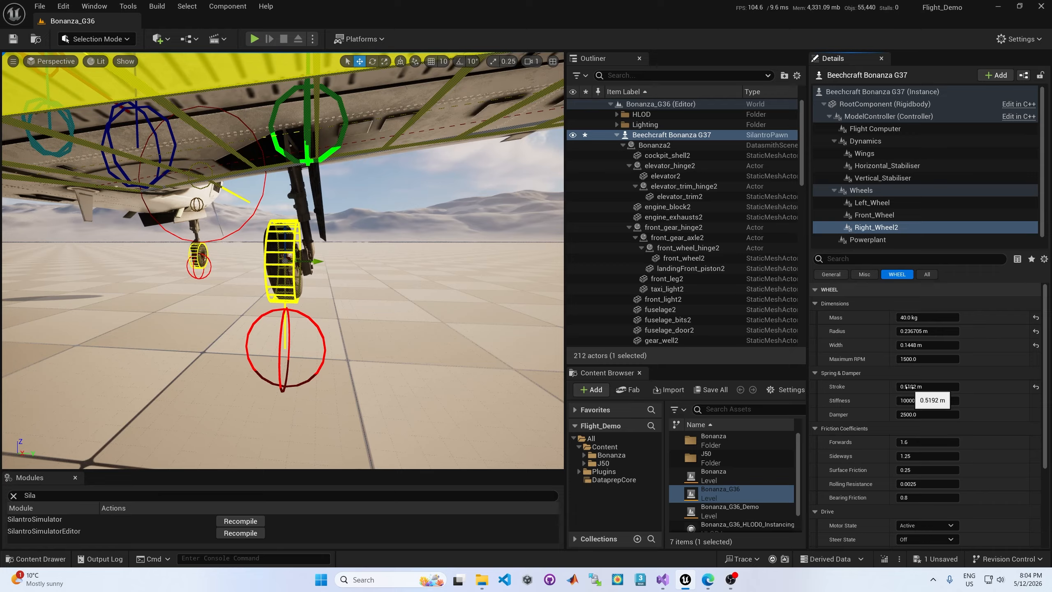
pyautogui.moveTo(907, 387); pyautogui.dragTo(917, 387)
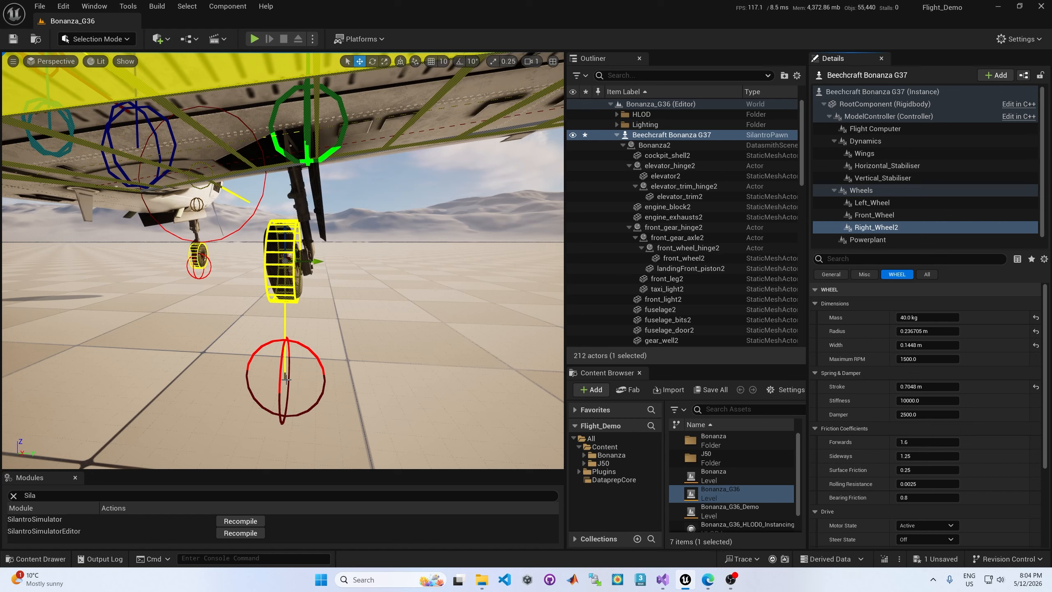
pyautogui.click(912, 387)
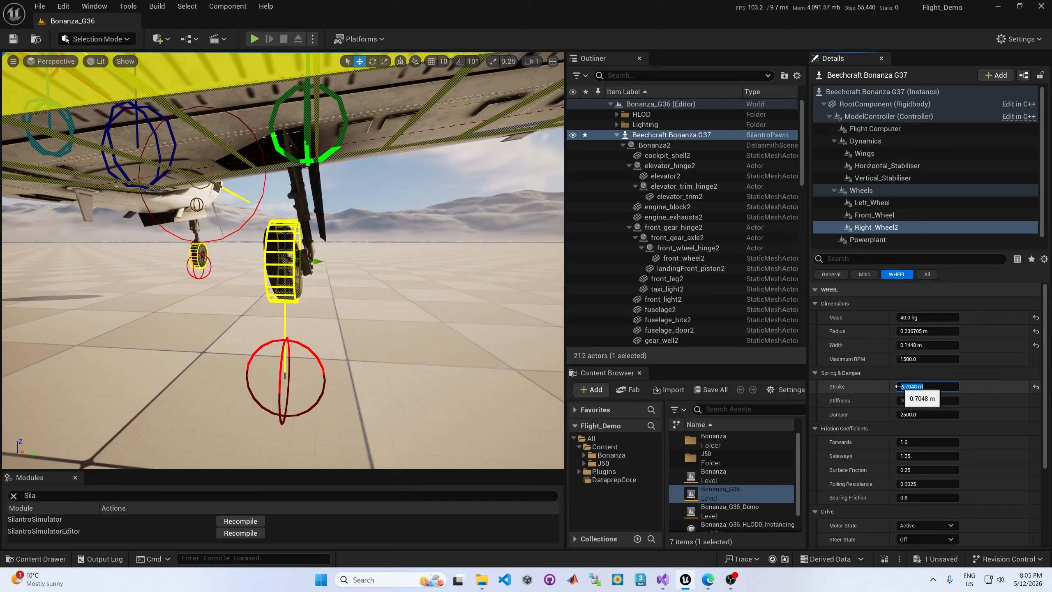
pyautogui.write('0.532')
pyautogui.press('Return')
# Shorten Right_Wheel2's suspension stroke to 0.1672 m.
pyautogui.moveTo(928, 387); pyautogui.dragTo(889, 387)
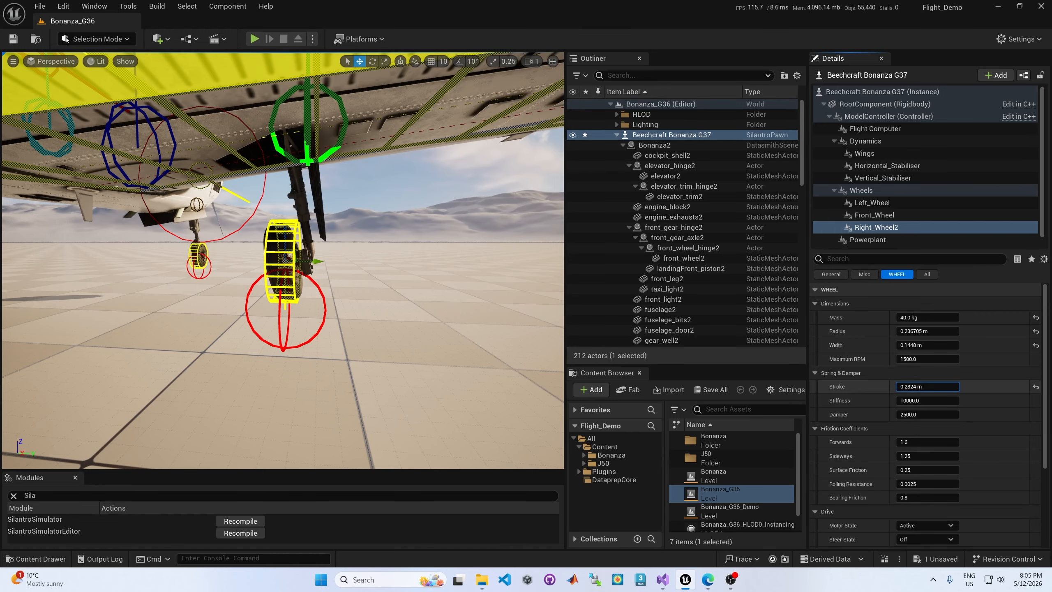
pyautogui.moveTo(890, 387); pyautogui.dragTo(877, 387)
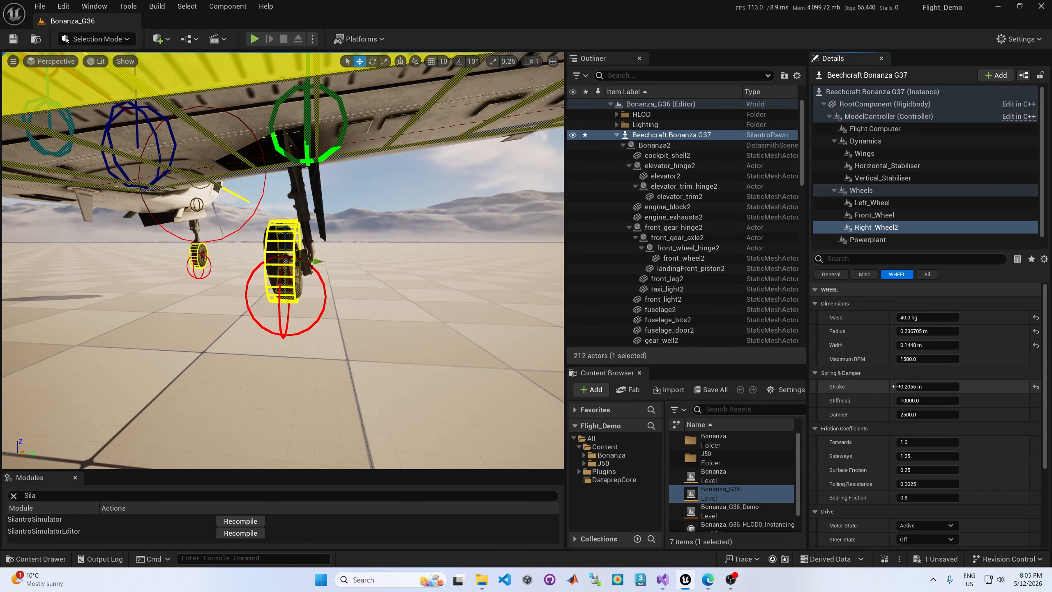
pyautogui.scroll(4, 311, 191)
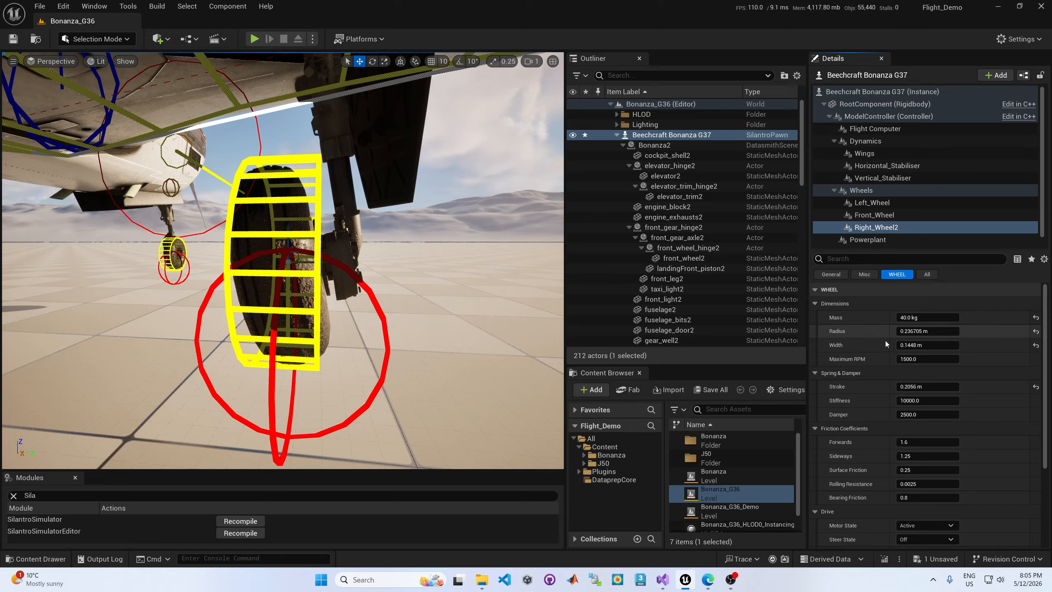
pyautogui.click(928, 387)
pyautogui.write('0.1672')
pyautogui.press('Return')
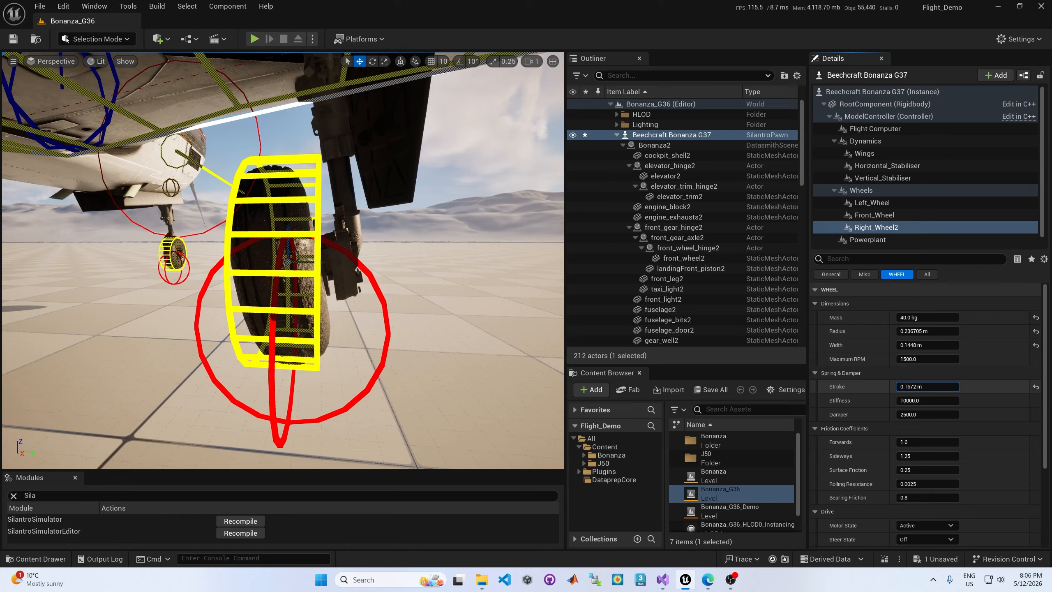
pyautogui.moveTo(927, 387)
pyautogui.mouseDown()
pyautogui.moveTo(937, 387)
pyautogui.moveTo(928, 386)
pyautogui.mouseUp()
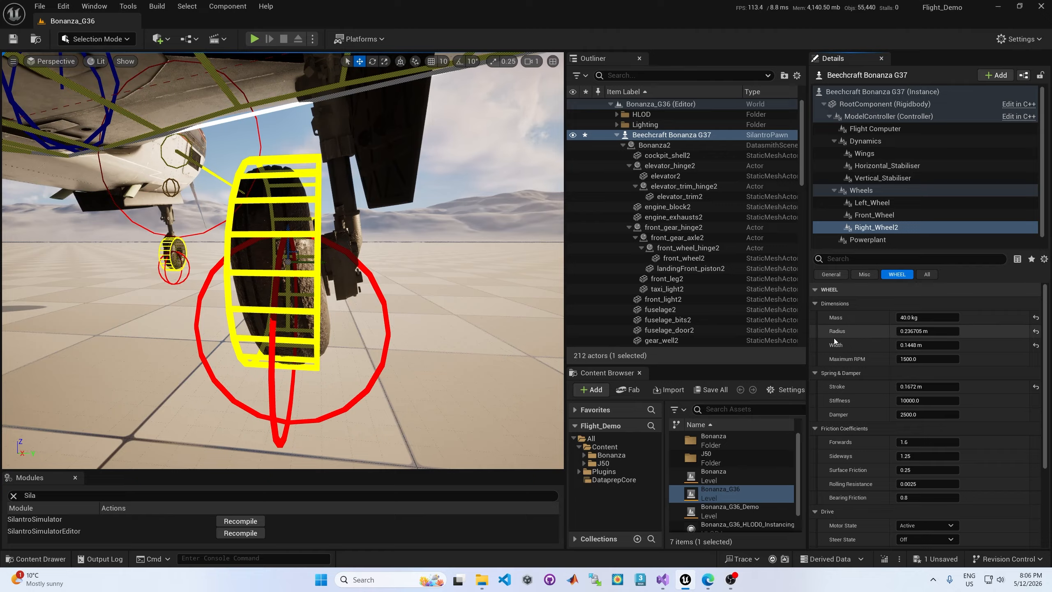
pyautogui.click(917, 400)
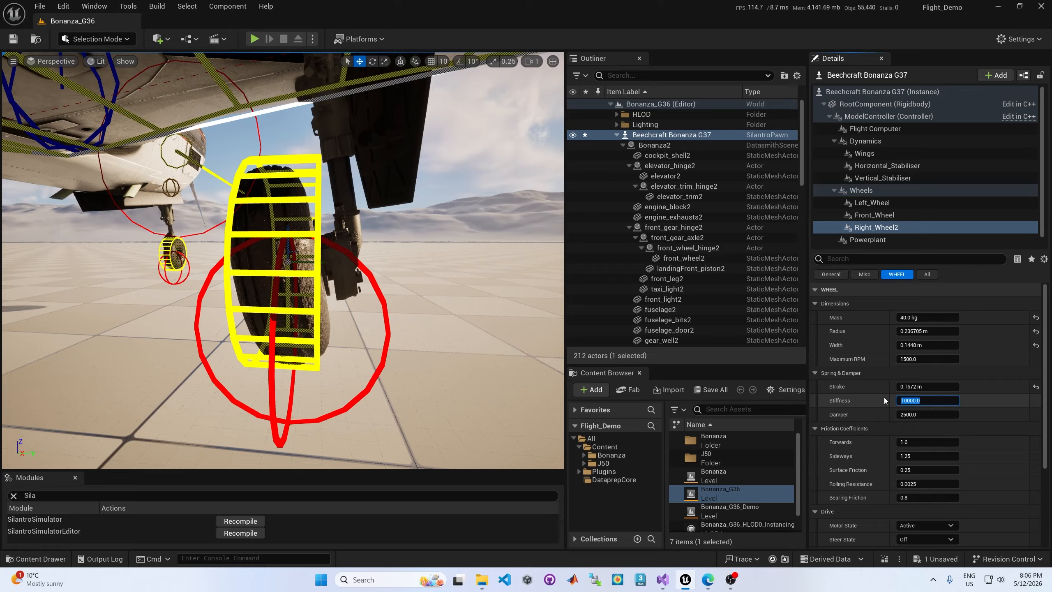
pyautogui.hotkey('shift', 'Tab')
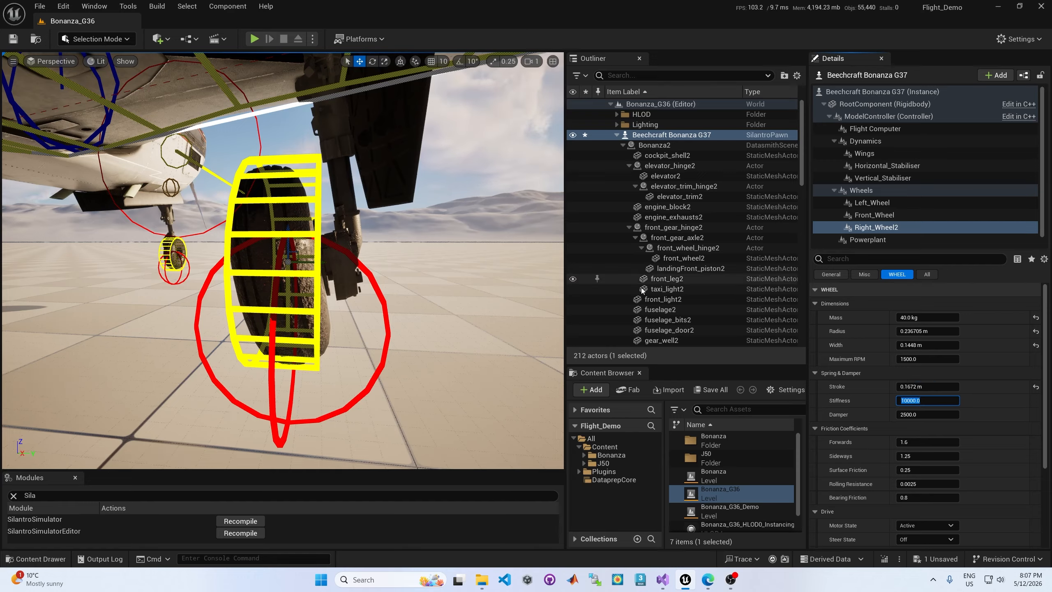
pyautogui.click(927, 401)
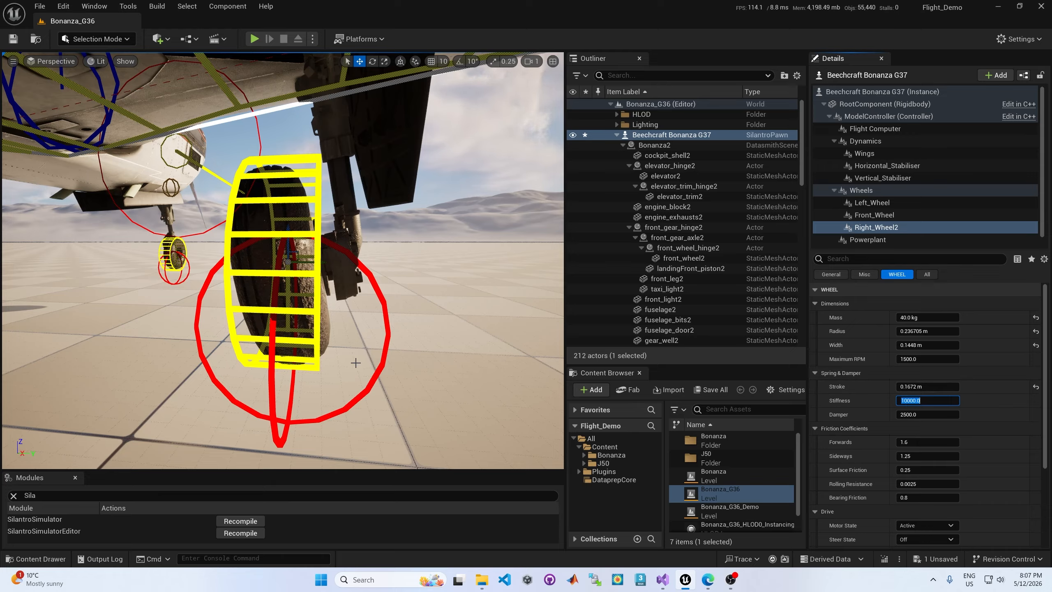
pyautogui.click(930, 400)
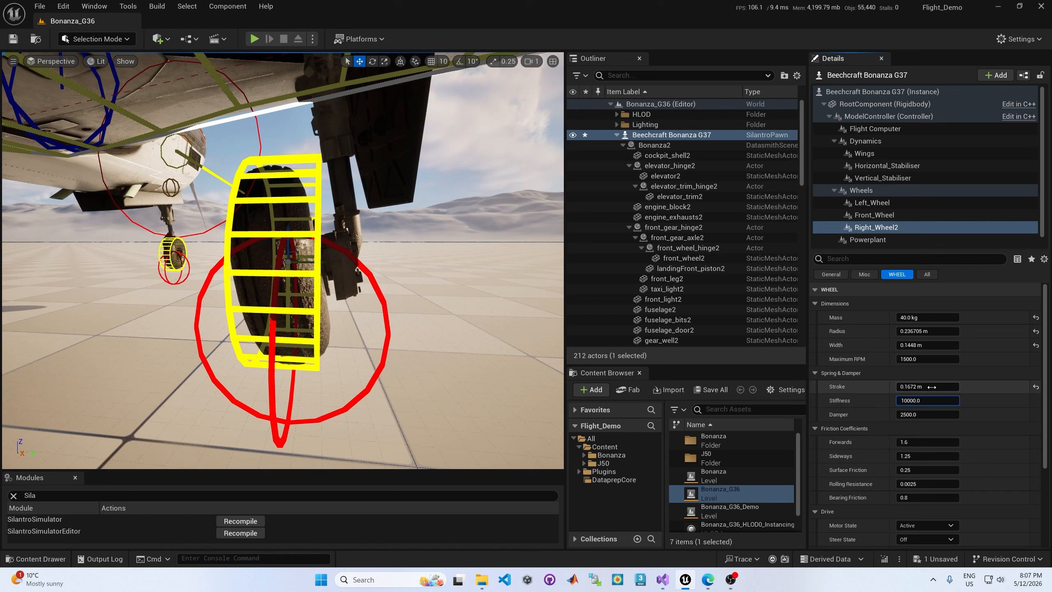
pyautogui.click(932, 387)
pyautogui.click(934, 400)
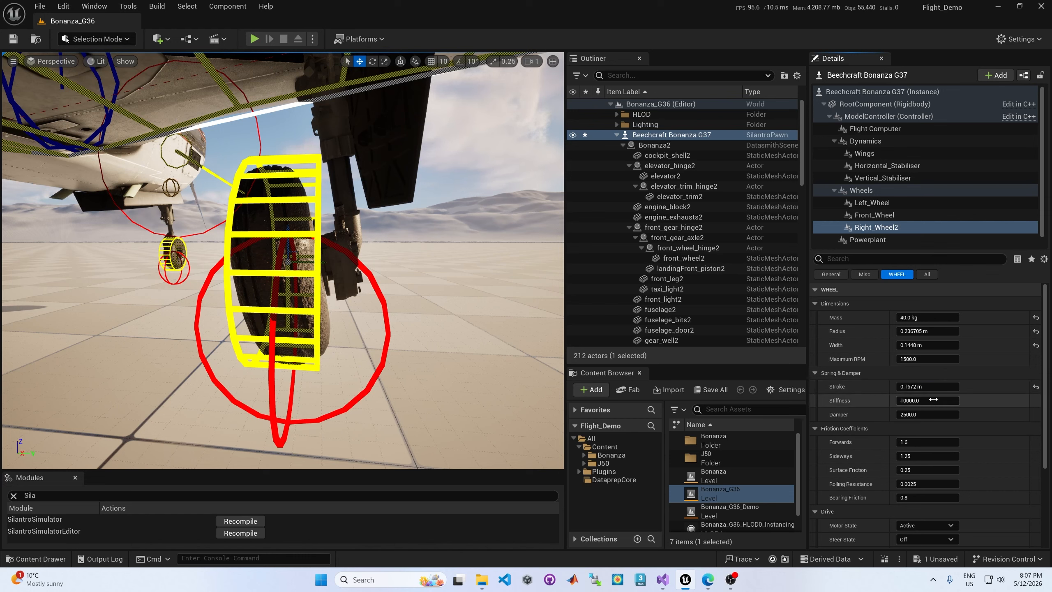
pyautogui.click(934, 399)
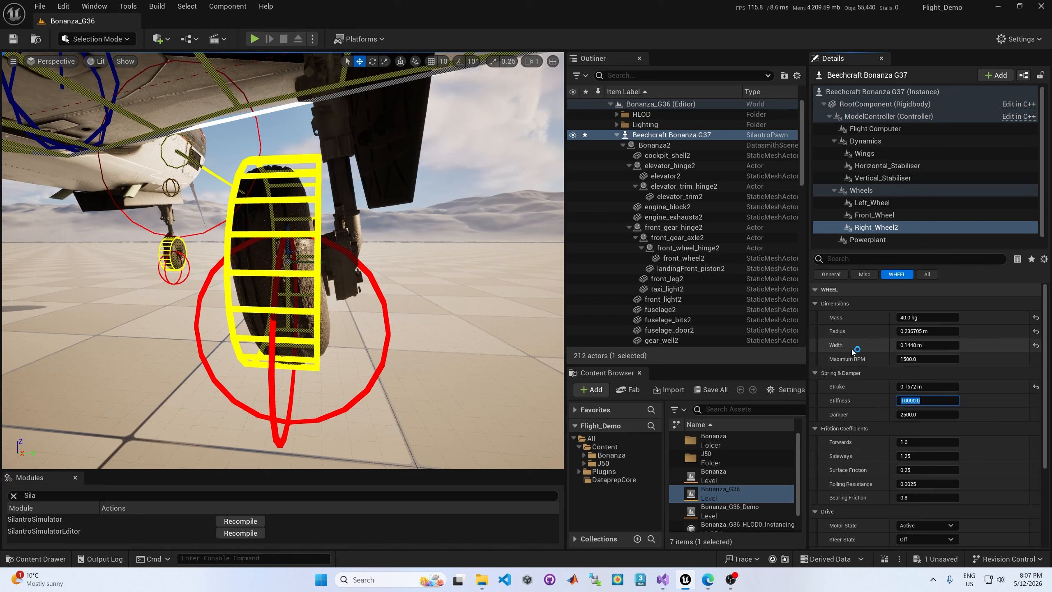
pyautogui.click(928, 387)
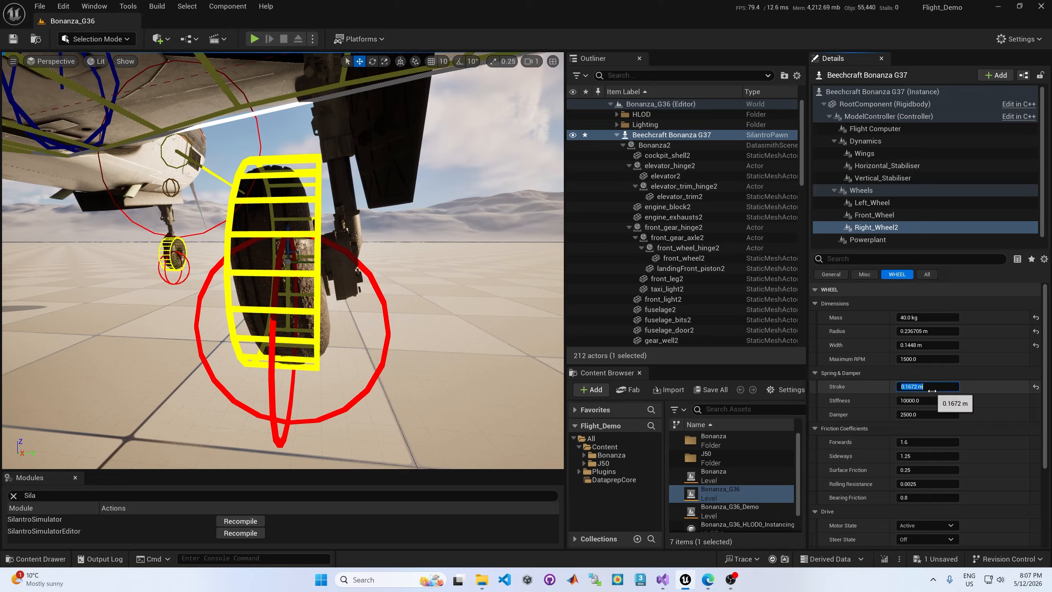
pyautogui.click(932, 401)
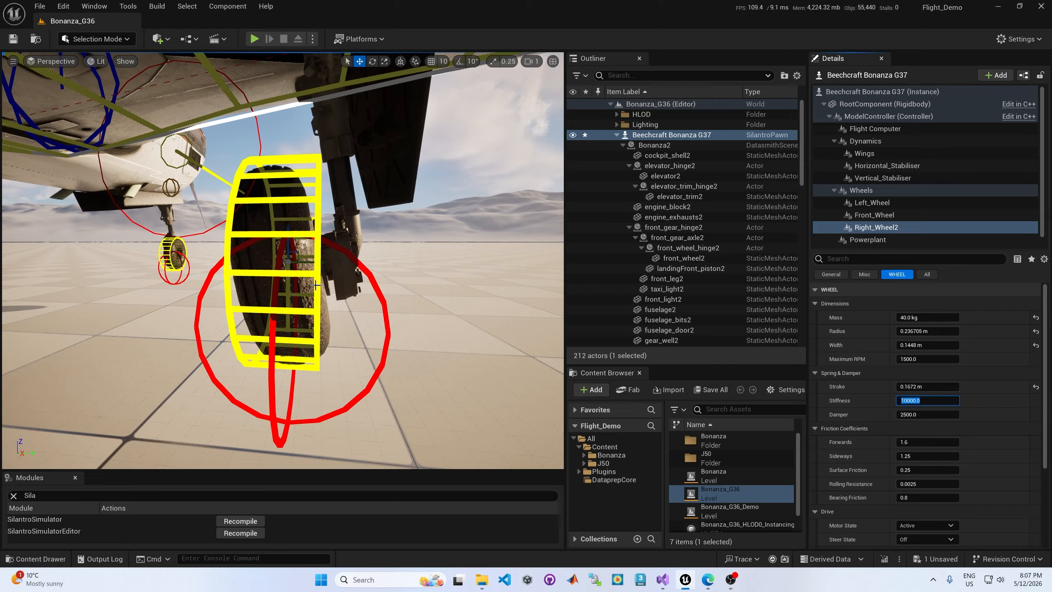
pyautogui.click(911, 387)
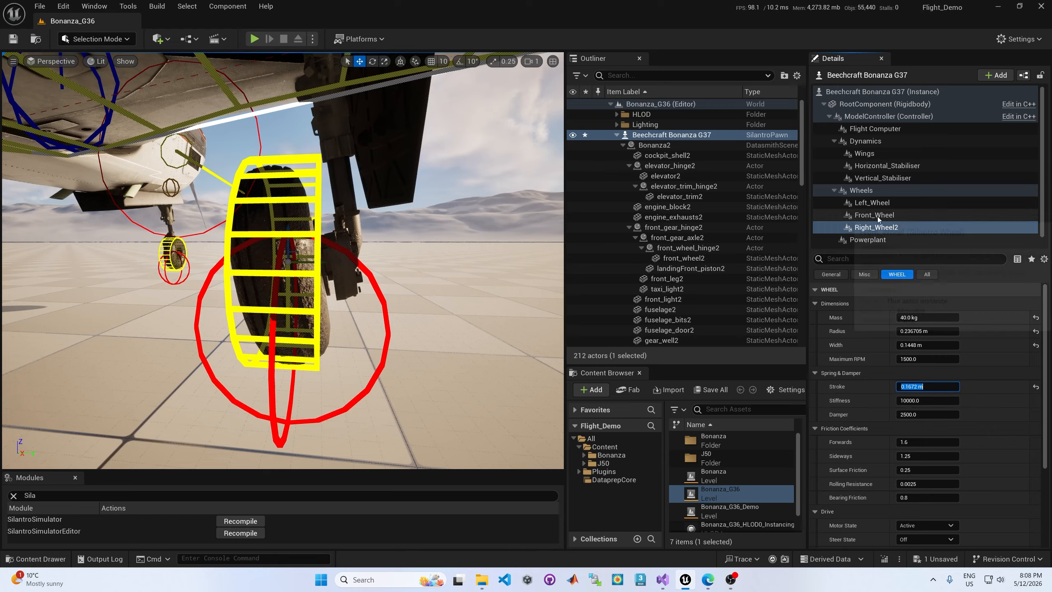
# Check the spring settings of Left_Wheel and set Right_Wheel2's stiffness to 85000.
pyautogui.click(872, 203)
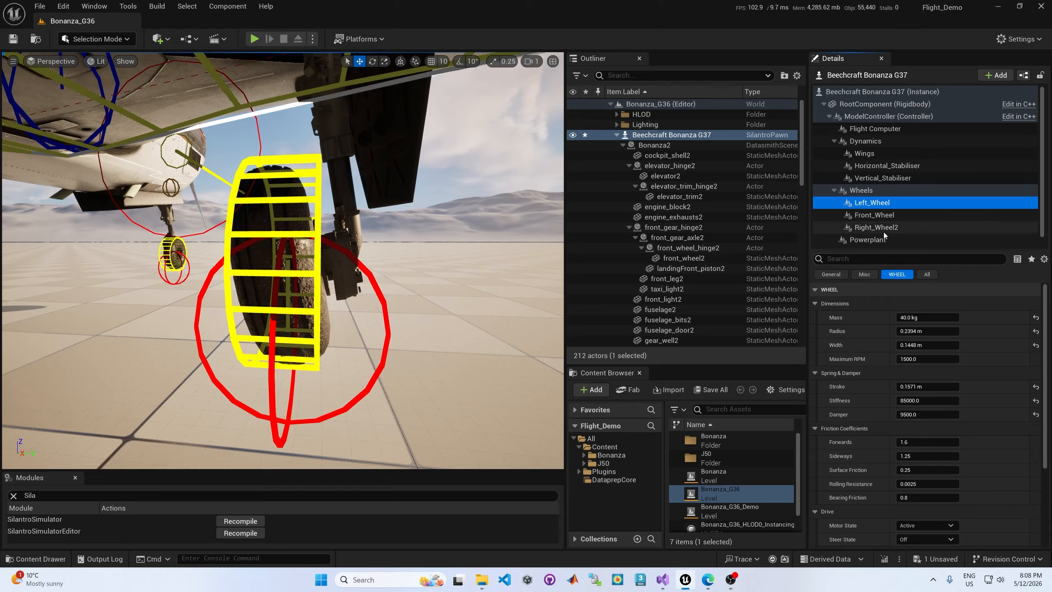
pyautogui.click(878, 228)
pyautogui.click(931, 399)
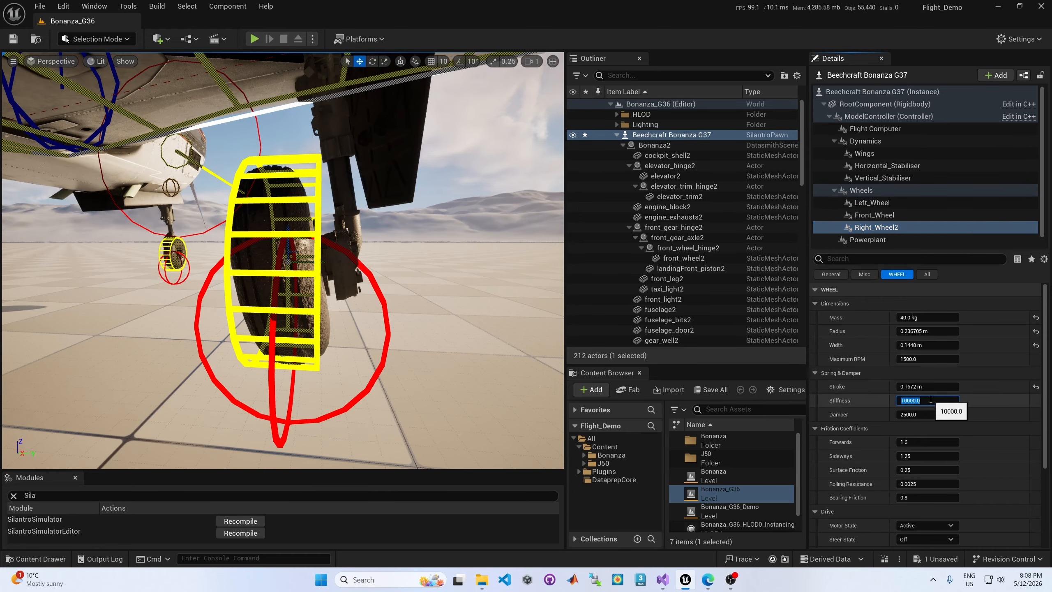
pyautogui.write('85000')
# Try a suspension stiffness of 40000 on Right_Wheel2.
pyautogui.click(928, 415)
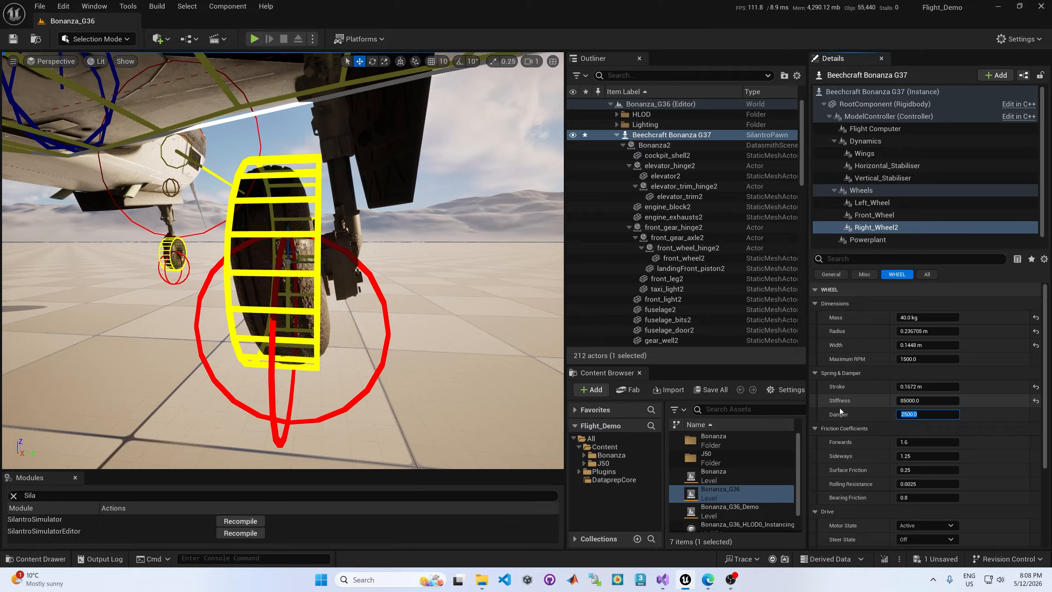
pyautogui.click(933, 401)
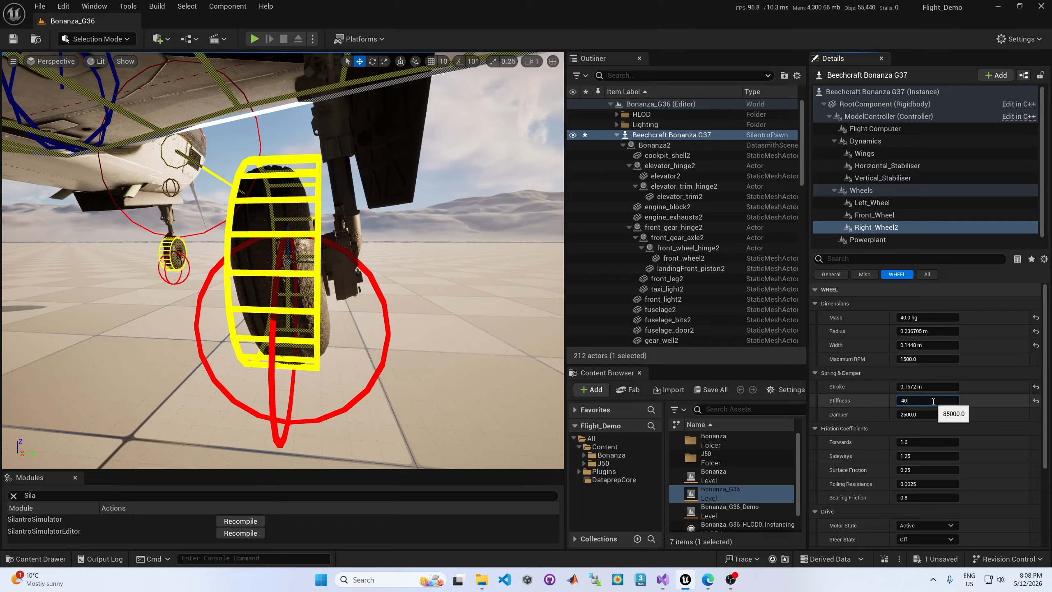
pyautogui.press('Return')
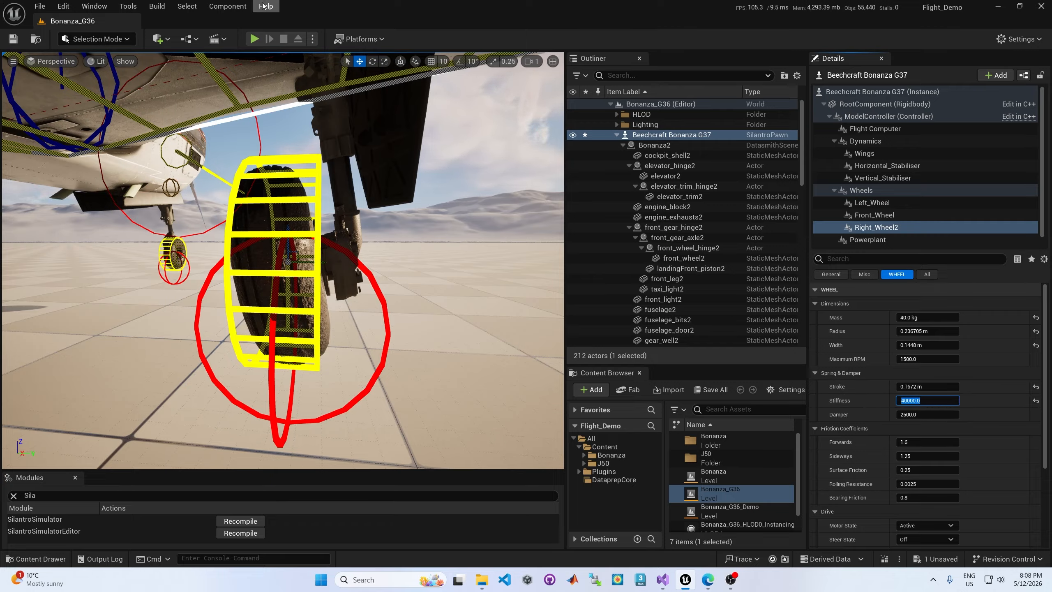
# Simulate the level, pause it to compare Right_Wheel2's debug outline with the tire mesh and ground, and stop the simulation.
pyautogui.click(313, 39)
pyautogui.click(346, 137)
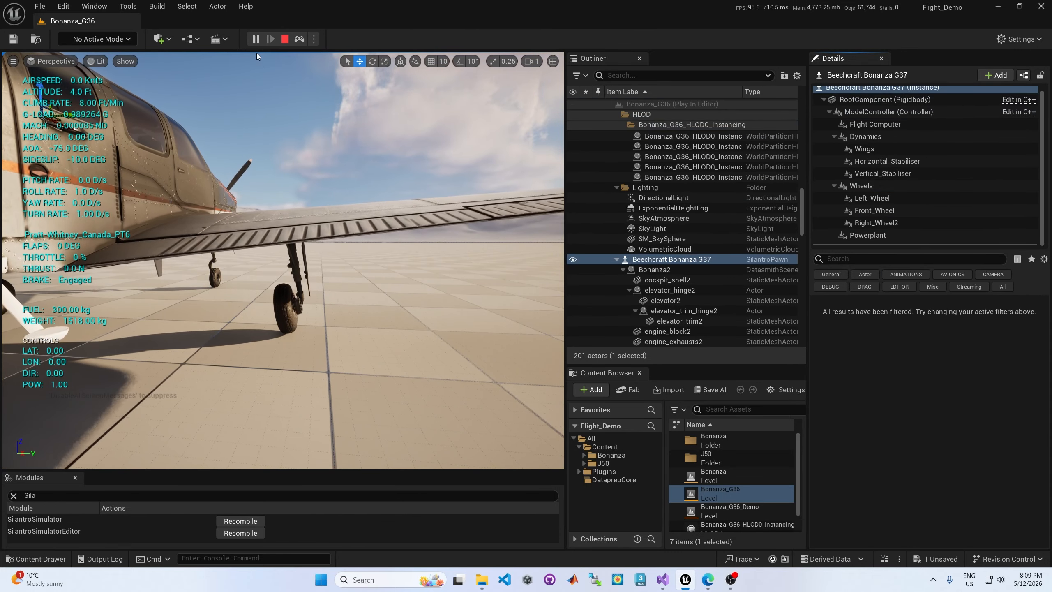
pyautogui.scroll(5, 357, 333)
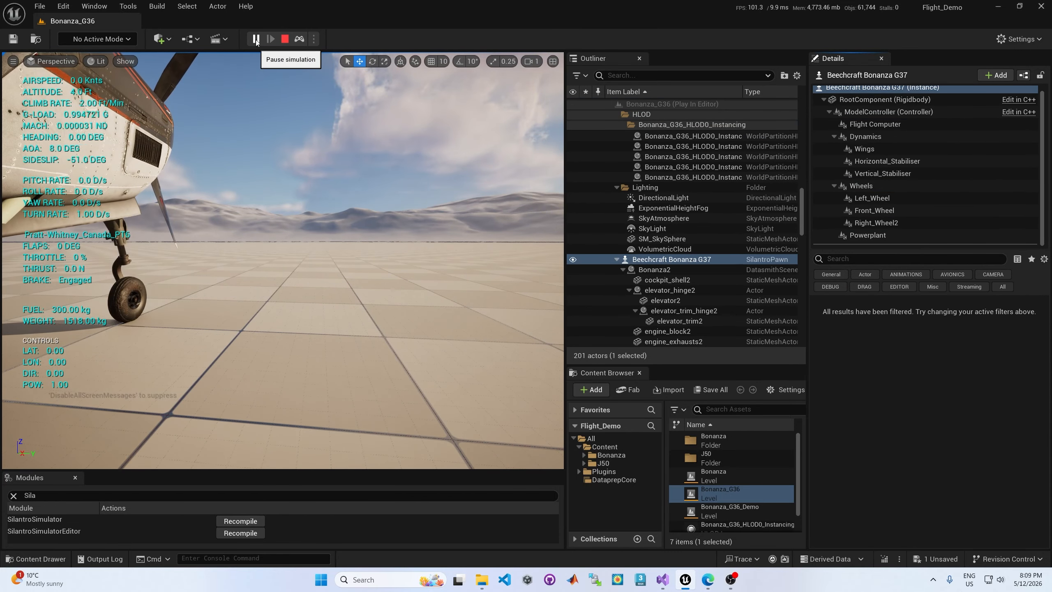
pyautogui.click(257, 39)
pyautogui.doubleClick(641, 259)
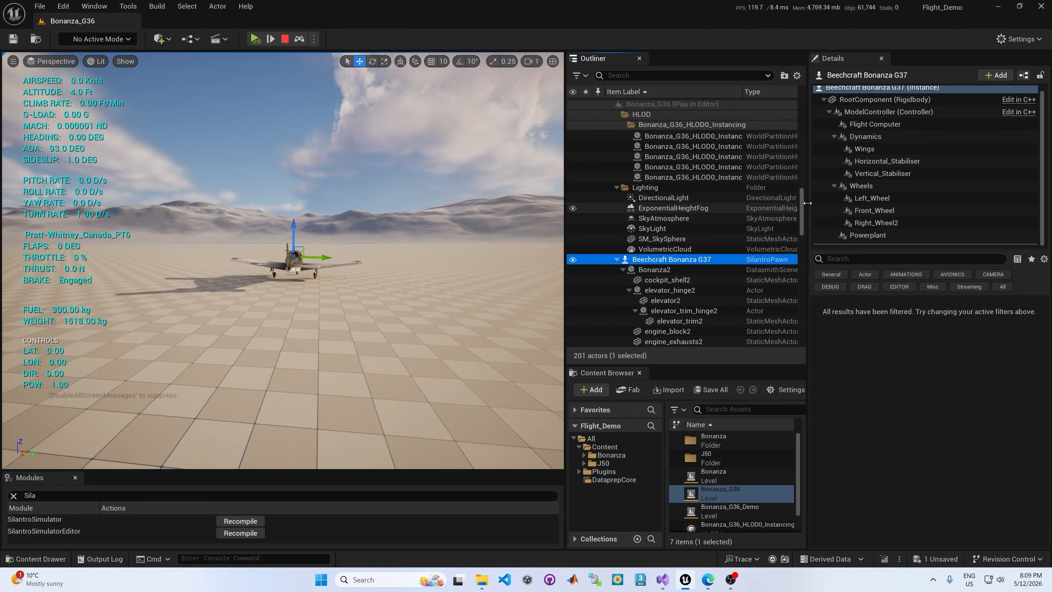
pyautogui.doubleClick(899, 224)
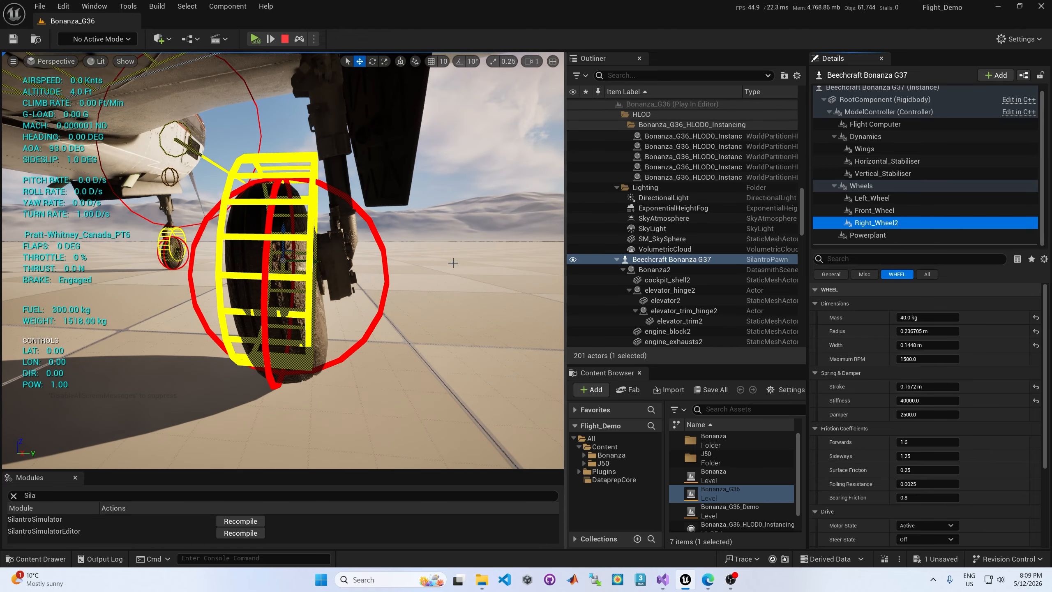
pyautogui.moveTo(453, 262)
pyautogui.keyDown('alt'); pyautogui.mouseDown()
pyautogui.moveTo(265, 262)
pyautogui.moveTo(455, 252)
pyautogui.mouseUp(); pyautogui.keyUp('alt')
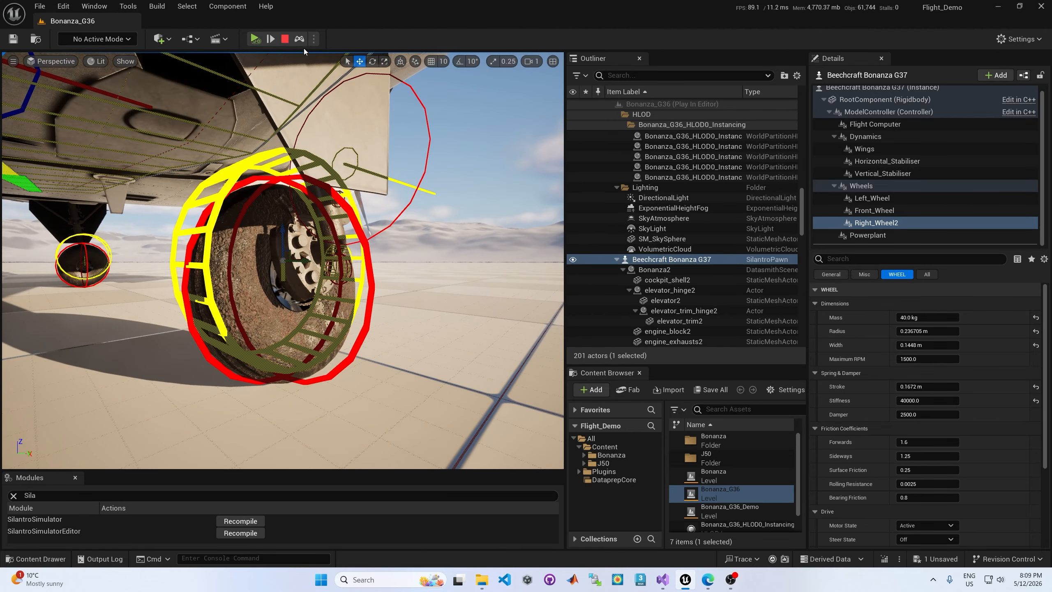
pyautogui.click(285, 38)
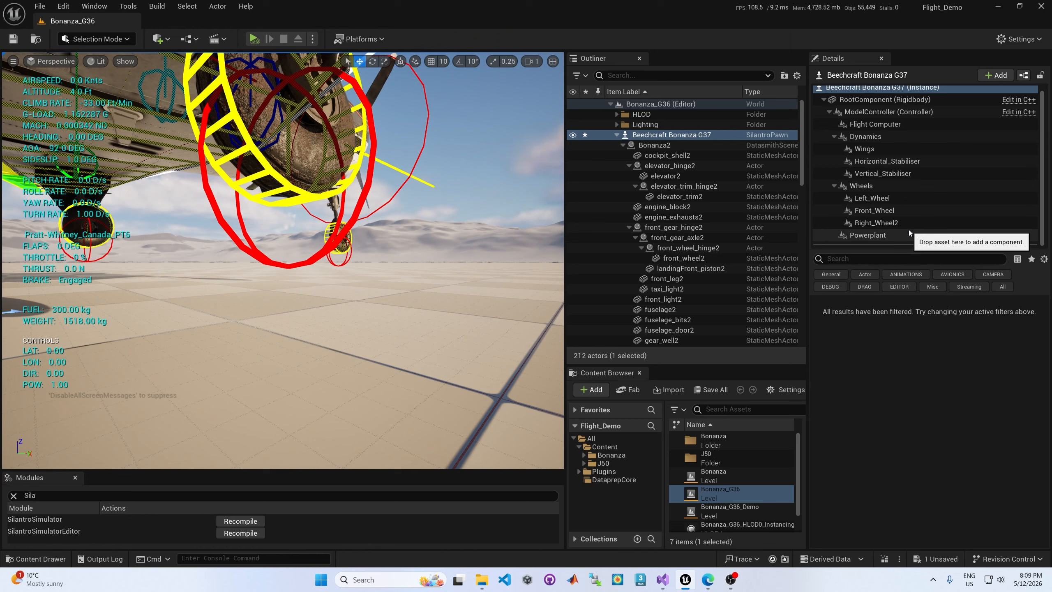
# Try a lower suspension stiffness of 20000 on Right_Wheel2.
pyautogui.click(870, 223)
pyautogui.click(936, 401)
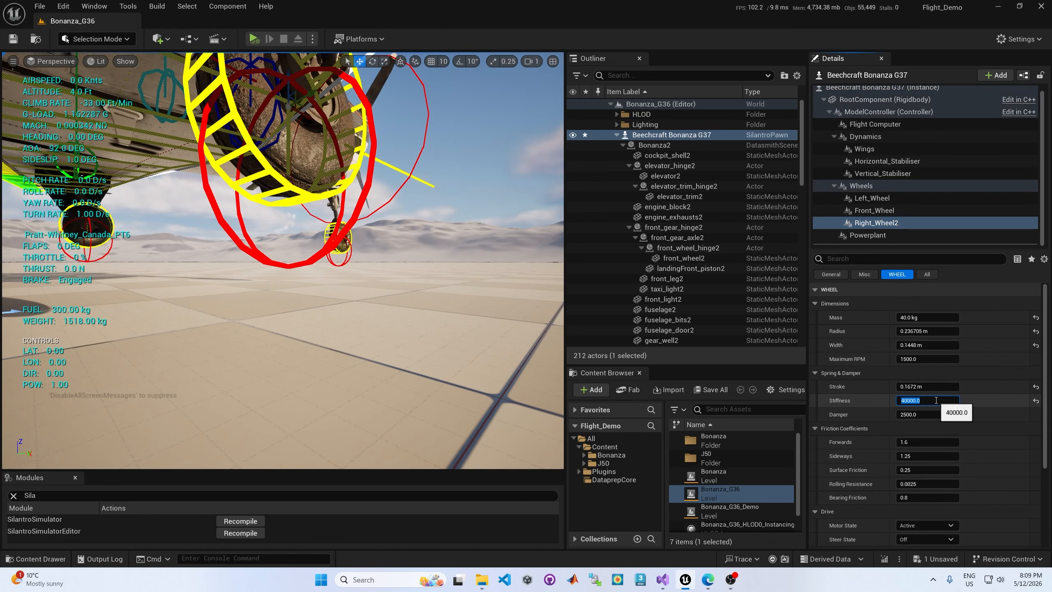
pyautogui.write('80')
pyautogui.press('BackSpace')
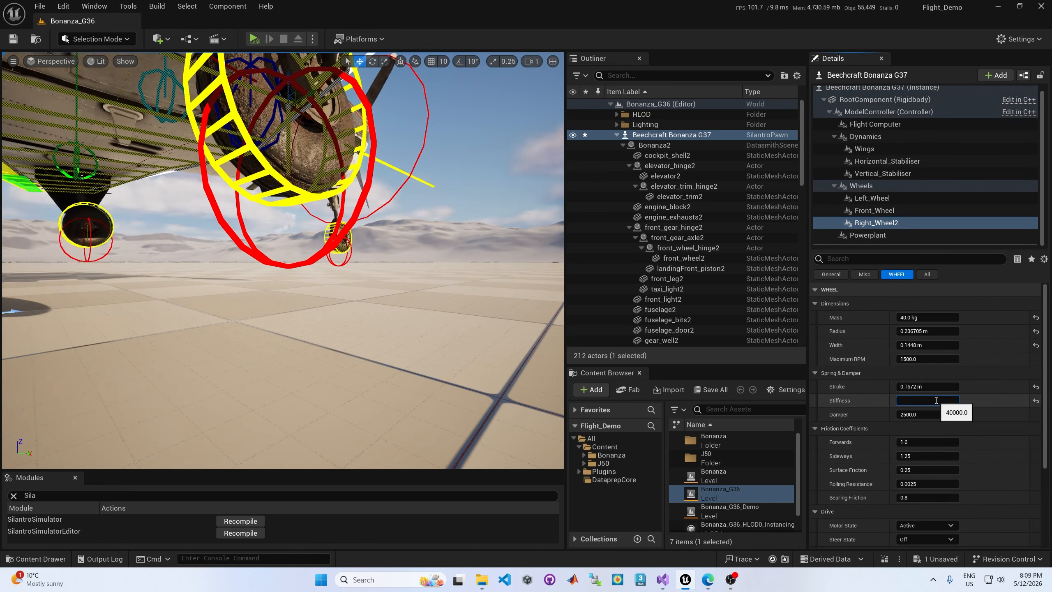
pyautogui.write('20000')
pyautogui.press('Return')
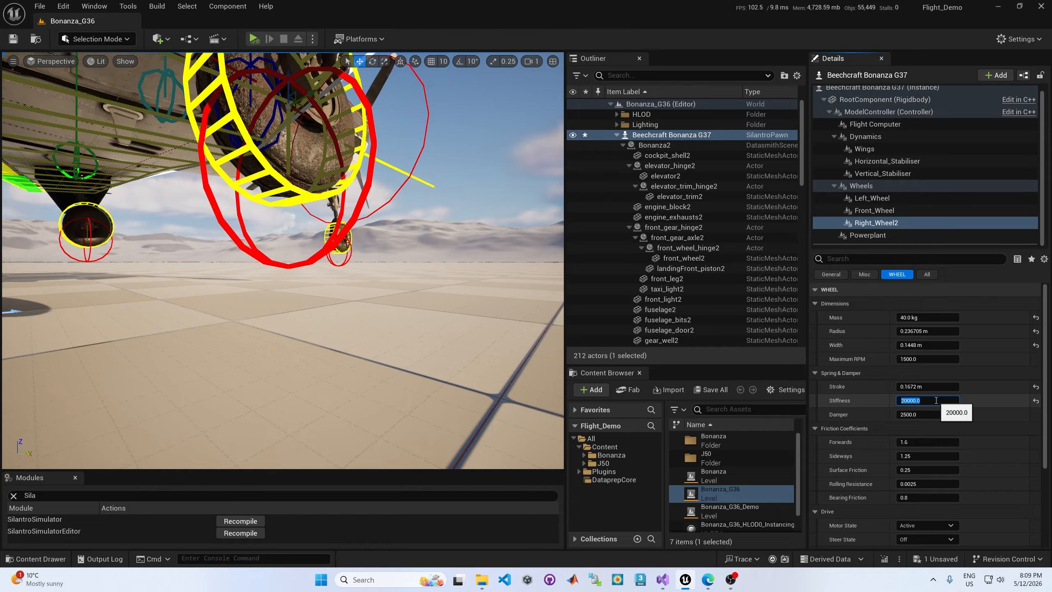
# Simulate the level again, pause it to examine the right wheel's position against its gear leg, and stop the simulation.
pyautogui.click(254, 38)
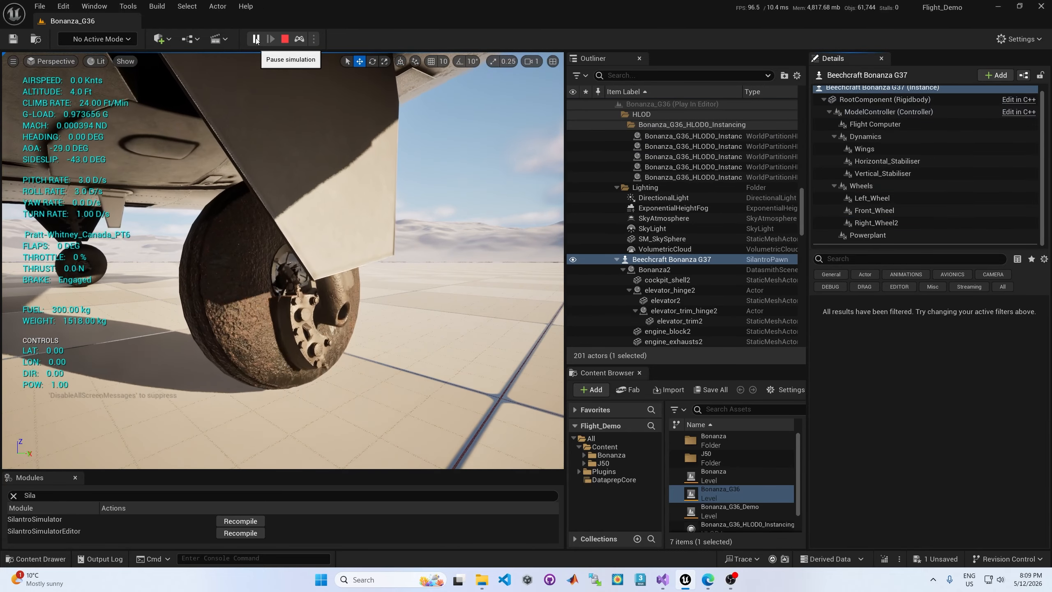
pyautogui.keyDown('alt'); pyautogui.moveTo(420, 296); pyautogui.dragTo(378, 269); pyautogui.keyUp('alt')
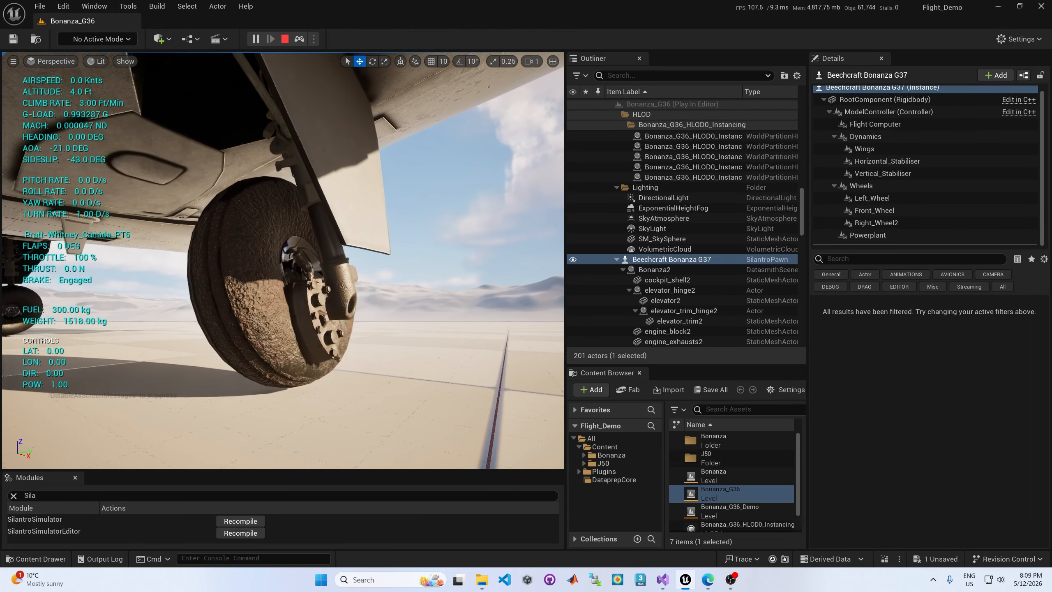
pyautogui.click(255, 39)
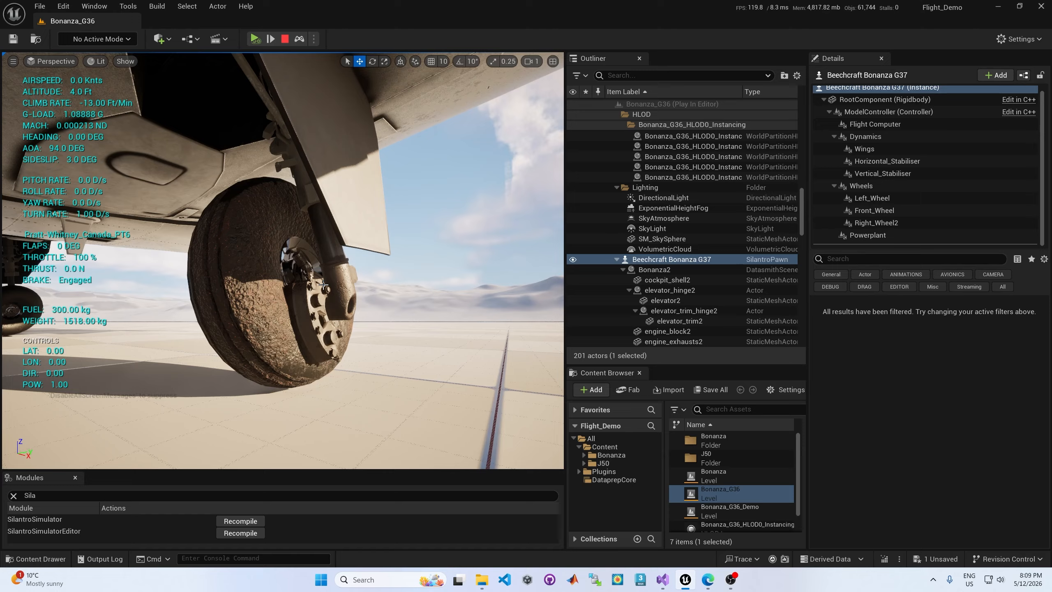
pyautogui.scroll(-5, 356, 281)
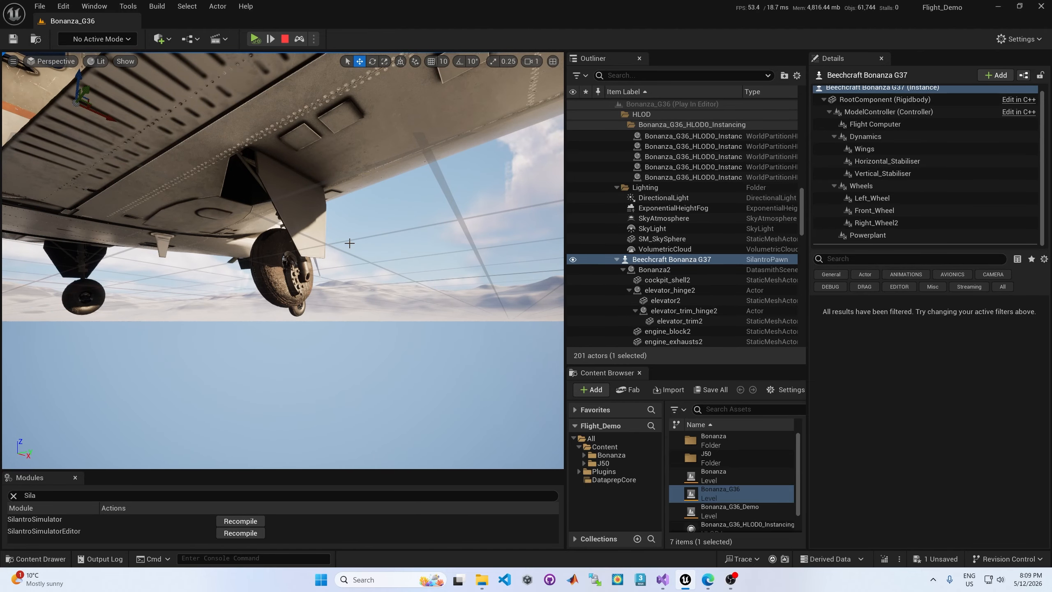
pyautogui.scroll(6, 315, 278)
pyautogui.keyDown('alt'); pyautogui.moveTo(405, 289); pyautogui.dragTo(399, 287); pyautogui.keyUp('alt')
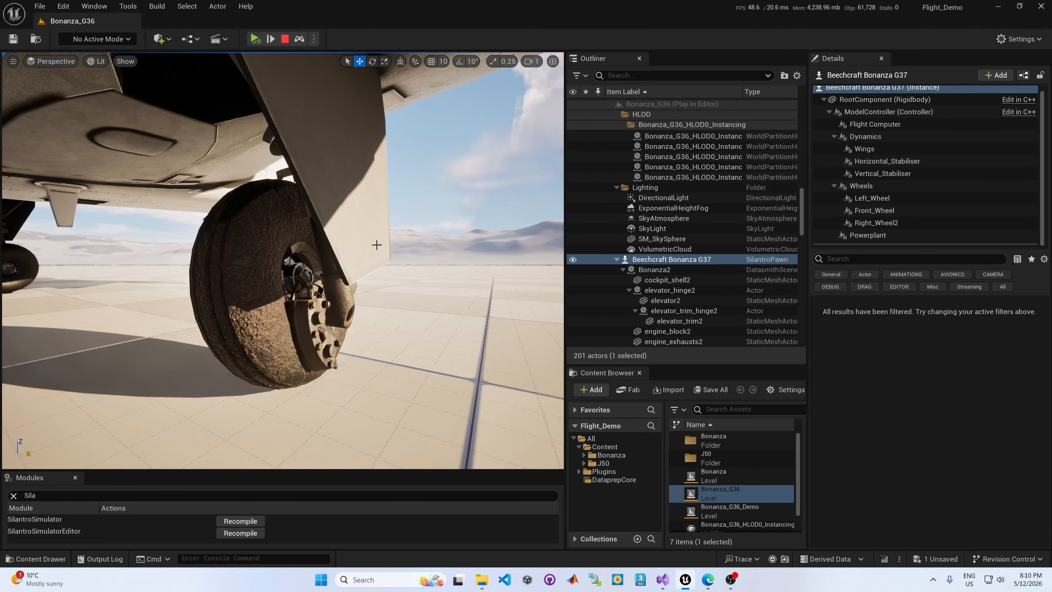
pyautogui.click(285, 39)
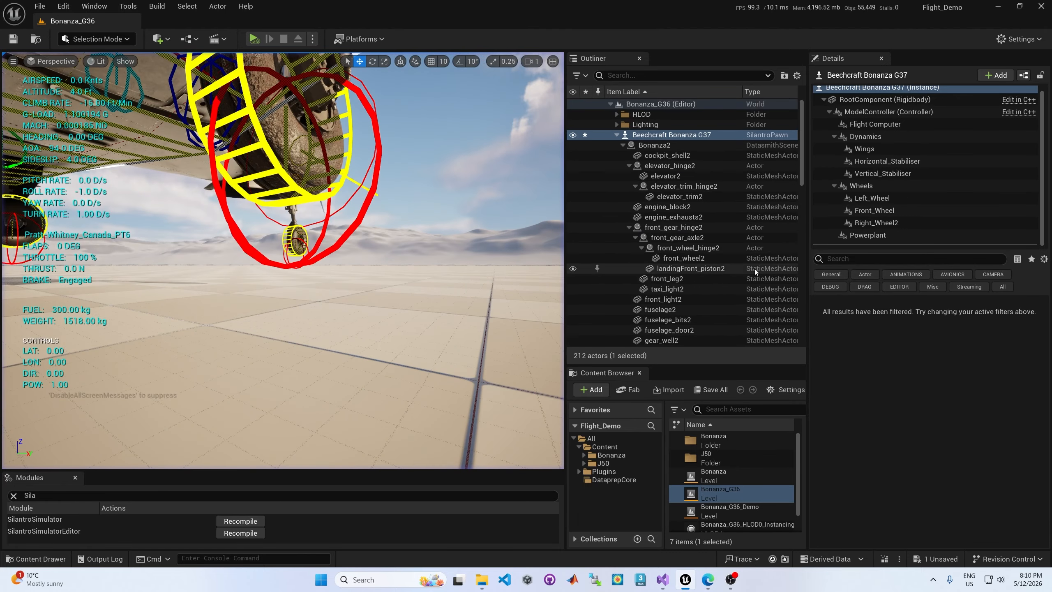
# Try a much higher suspension stiffness of 150000 on Right_Wheel2.
pyautogui.click(877, 223)
pyautogui.click(924, 400)
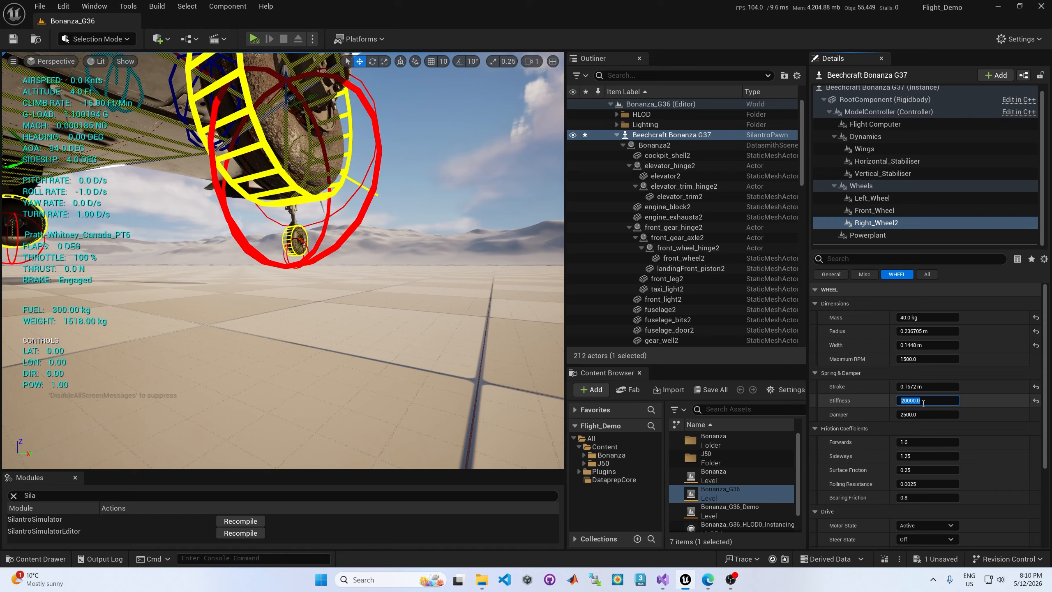
pyautogui.write('15000')
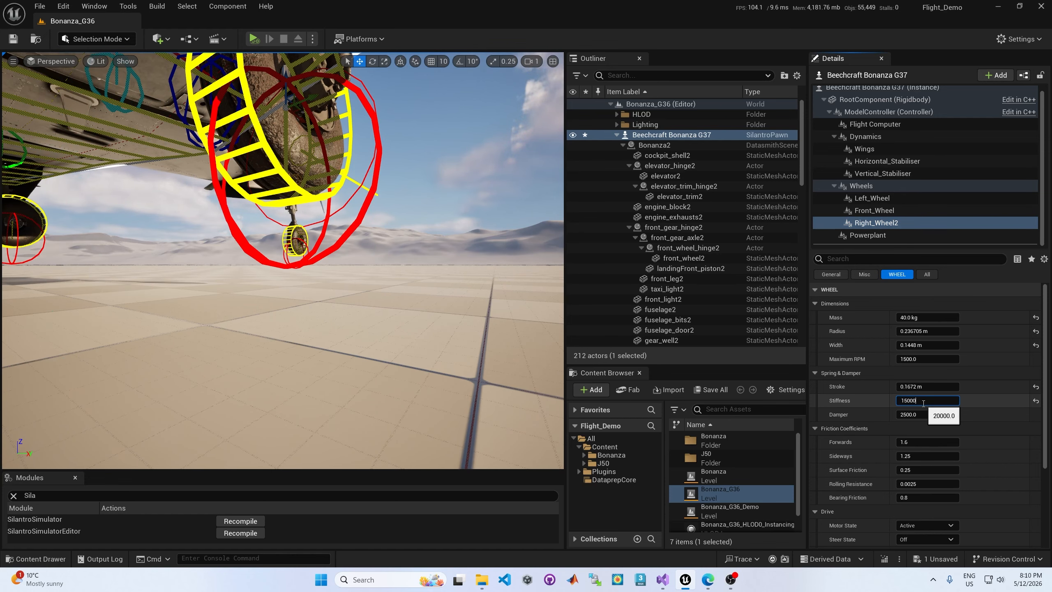
pyautogui.write('0')
pyautogui.press('Return')
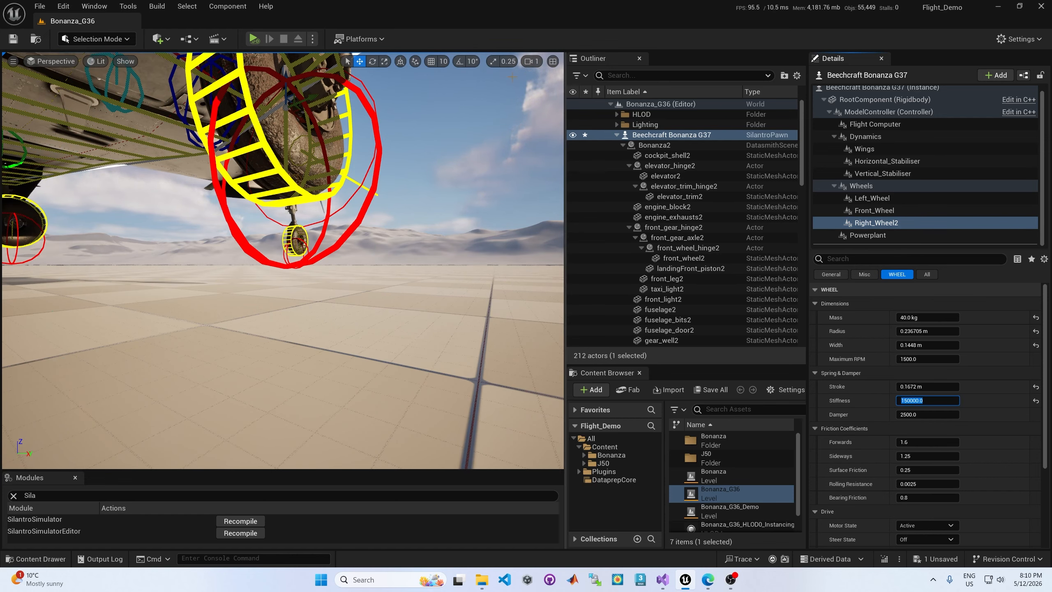
# Simulate the level and pause it to examine the right wheel's suspension travel with the stiffer spring, and end the run.
pyautogui.click(254, 40)
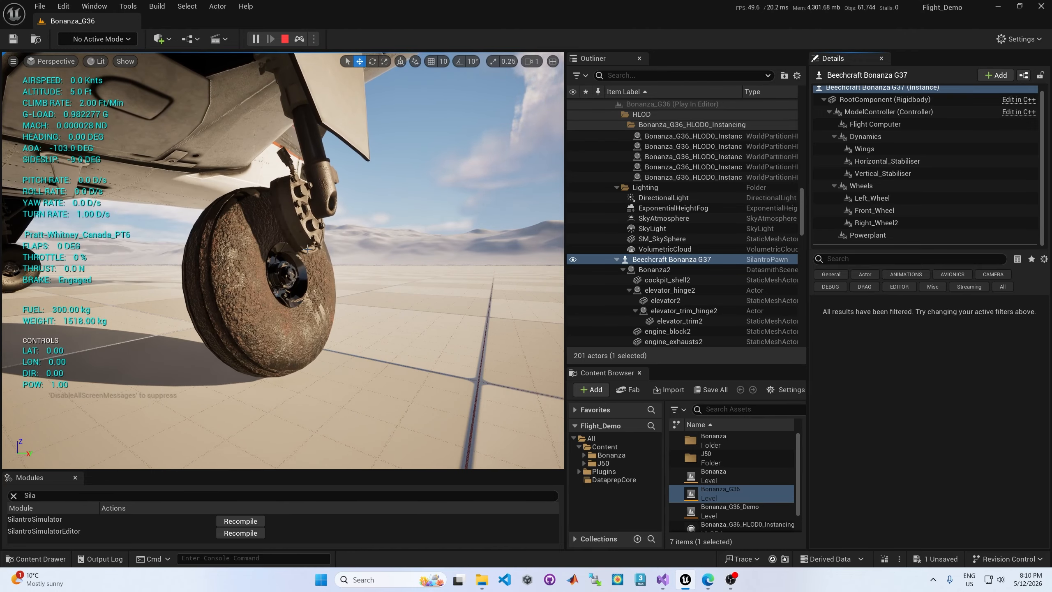
pyautogui.scroll(2, 308, 250)
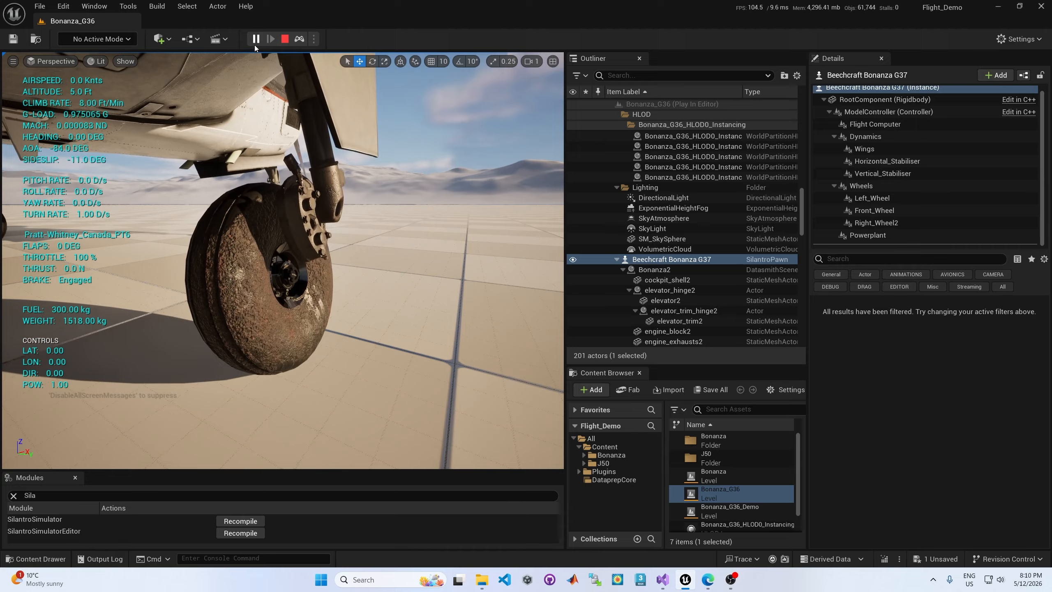
pyautogui.click(255, 43)
pyautogui.moveTo(382, 290)
pyautogui.keyDown('alt'); pyautogui.mouseDown()
pyautogui.moveTo(265, 291)
pyautogui.moveTo(357, 274)
pyautogui.moveTo(377, 257)
pyautogui.moveTo(377, 274)
pyautogui.mouseUp(); pyautogui.keyUp('alt')
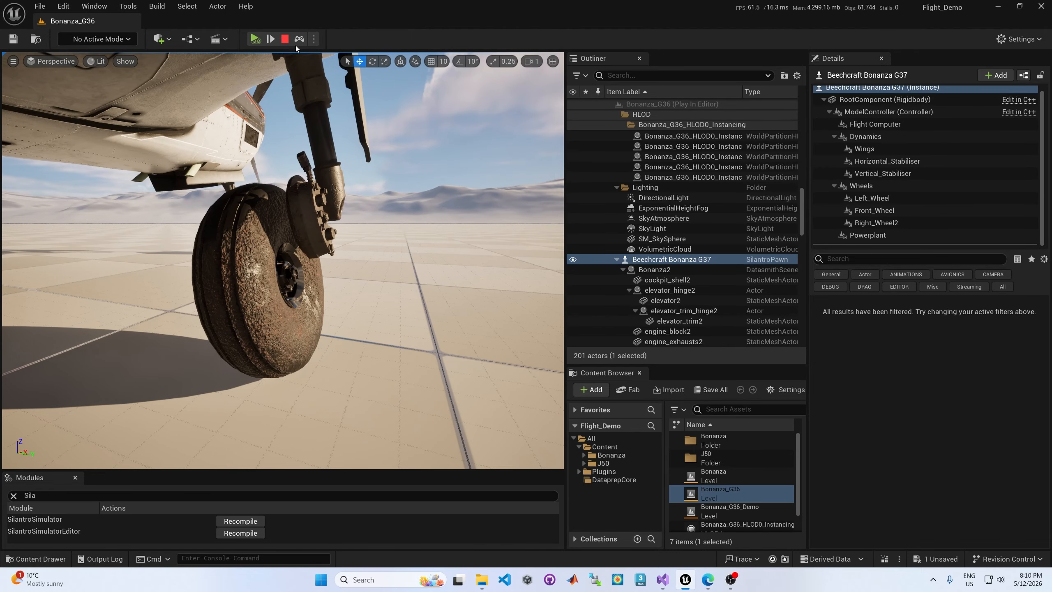
pyautogui.click(284, 39)
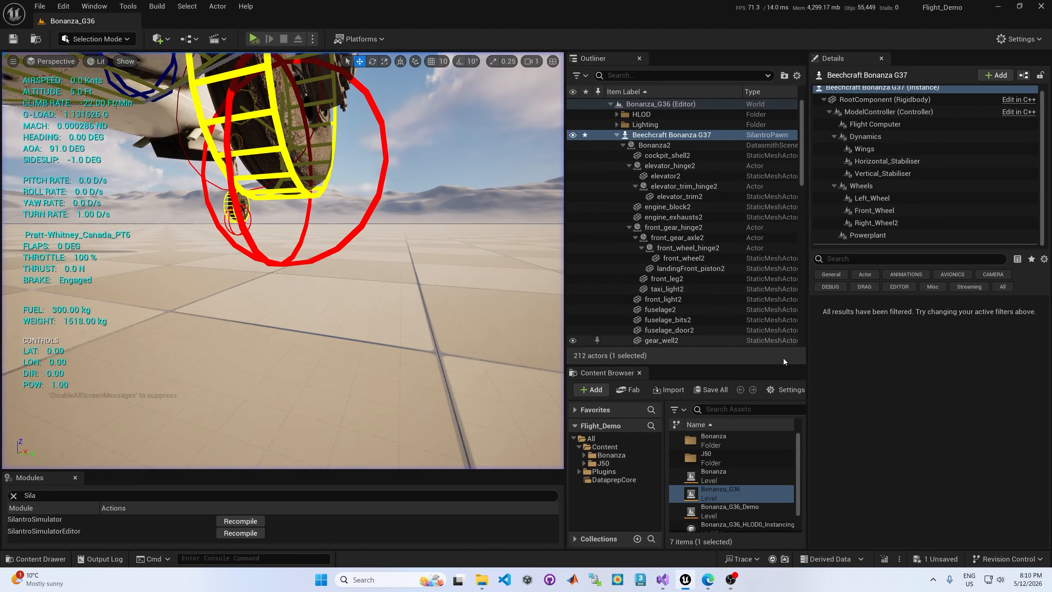
# Set Right_Wheel2's suspension stiffness back to 85000 and test it in a short simulation.
pyautogui.click(886, 223)
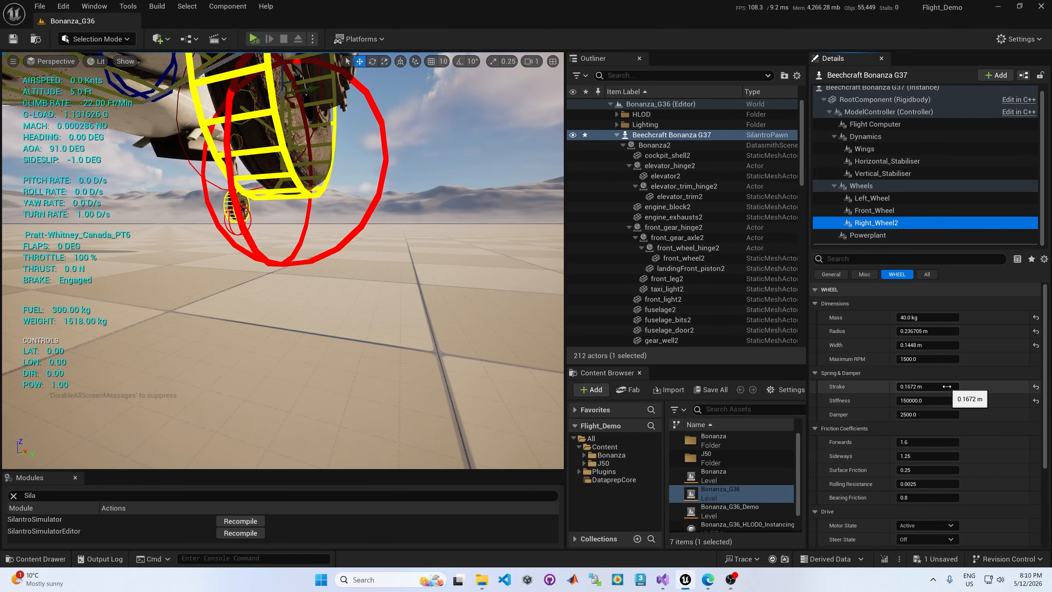
pyautogui.click(938, 400)
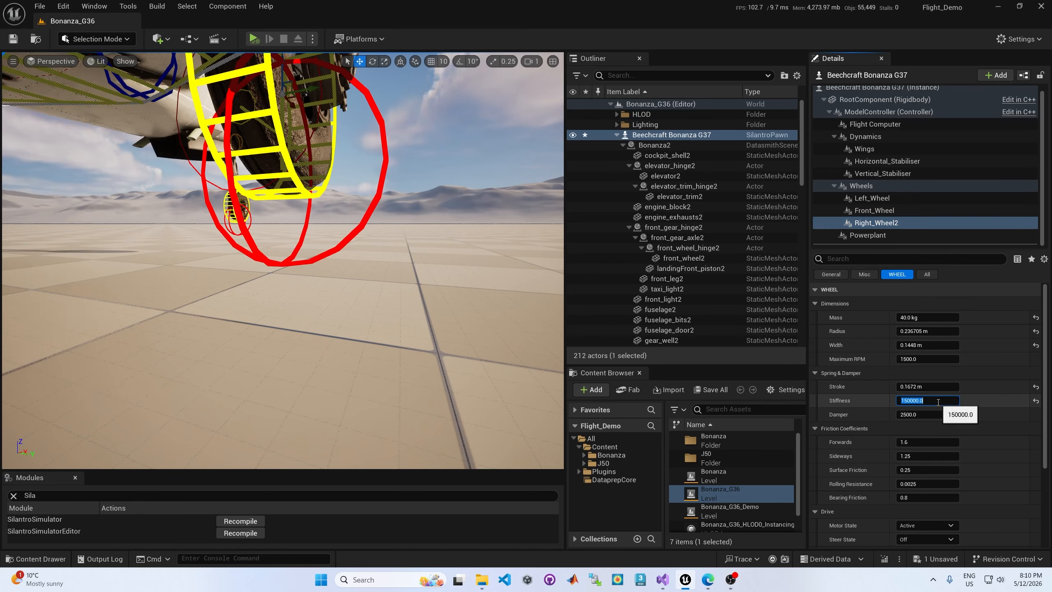
pyautogui.write('85000')
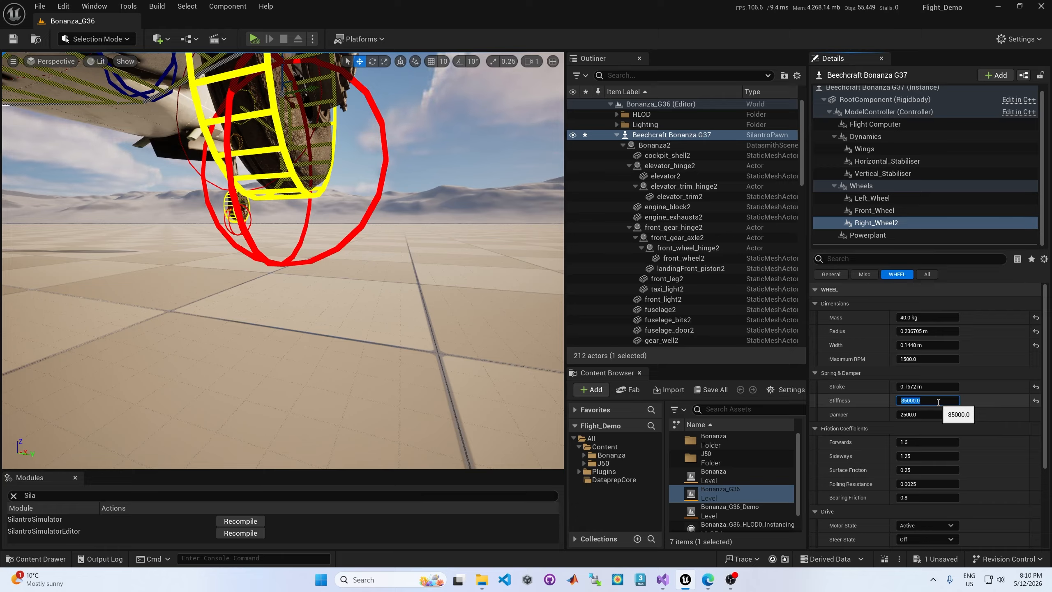
pyautogui.press('Return')
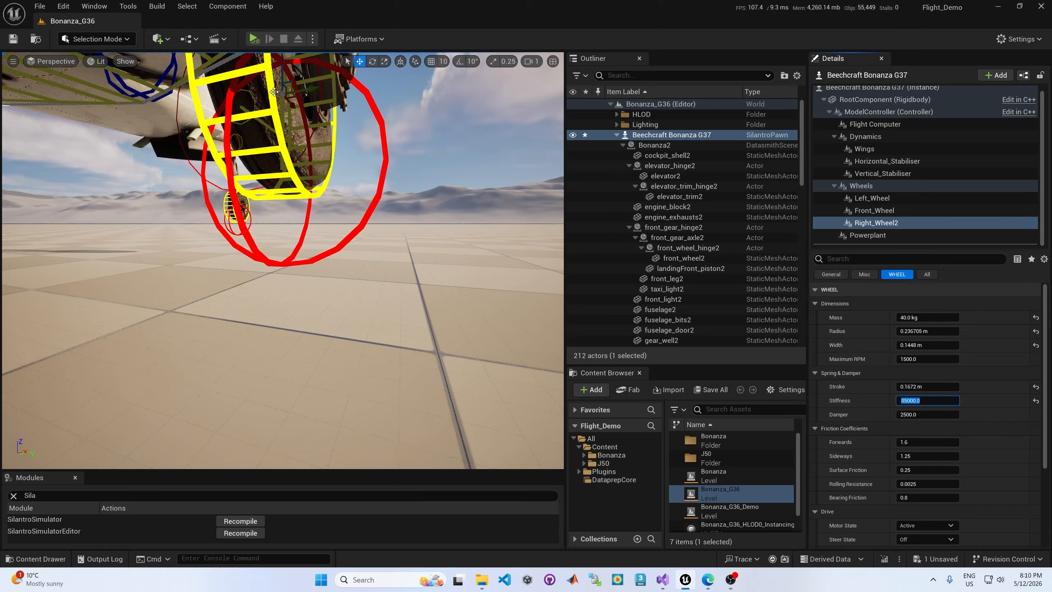
pyautogui.click(252, 38)
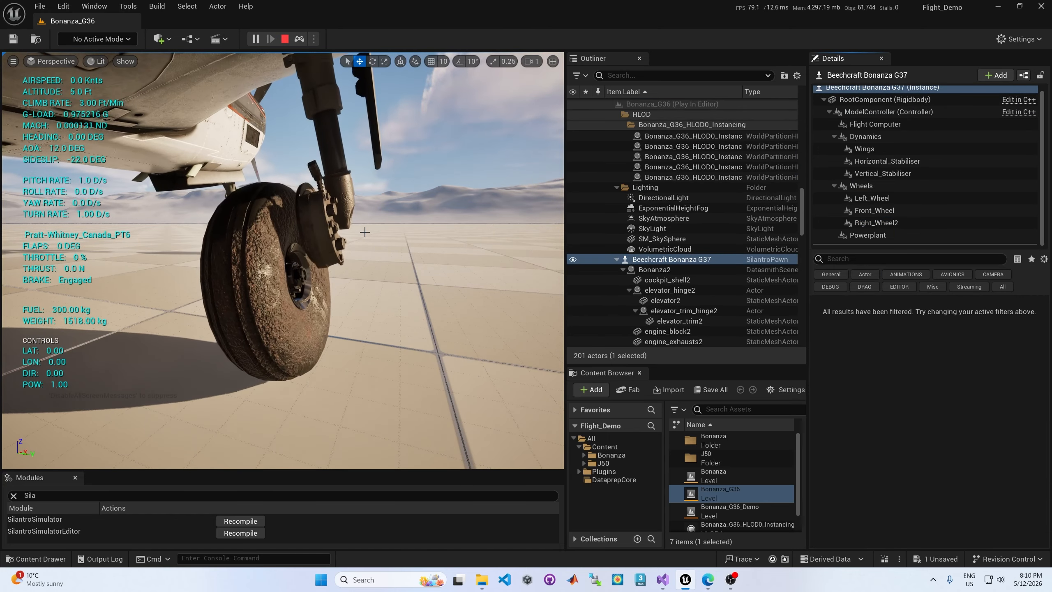
pyautogui.click(284, 38)
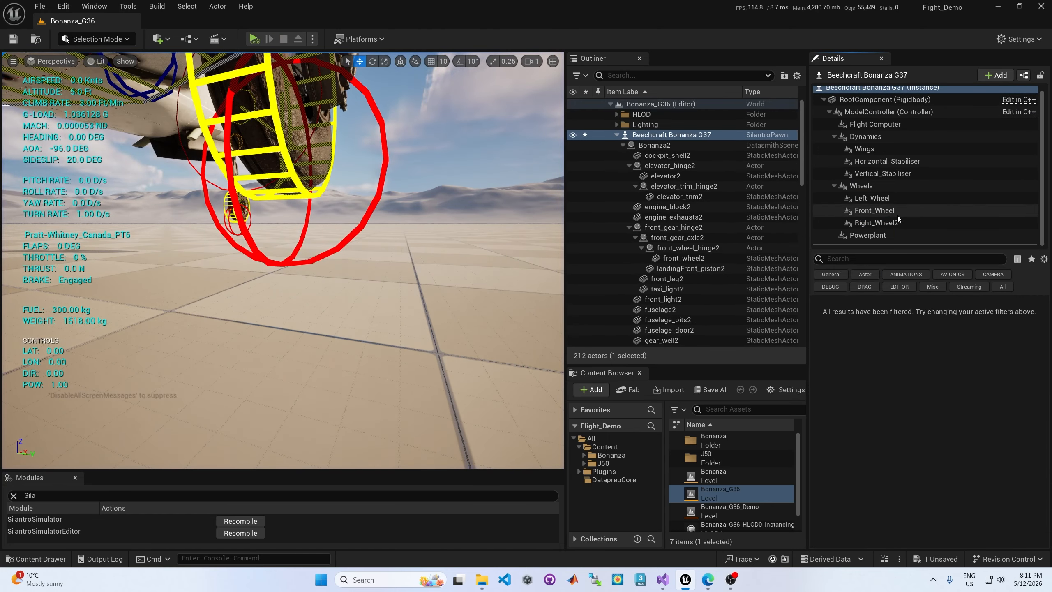
# Match Right_Wheel2's suspension stroke to Left_Wheel's by setting it to 0.1571 m, and save the level.
pyautogui.click(875, 210)
pyautogui.click(873, 223)
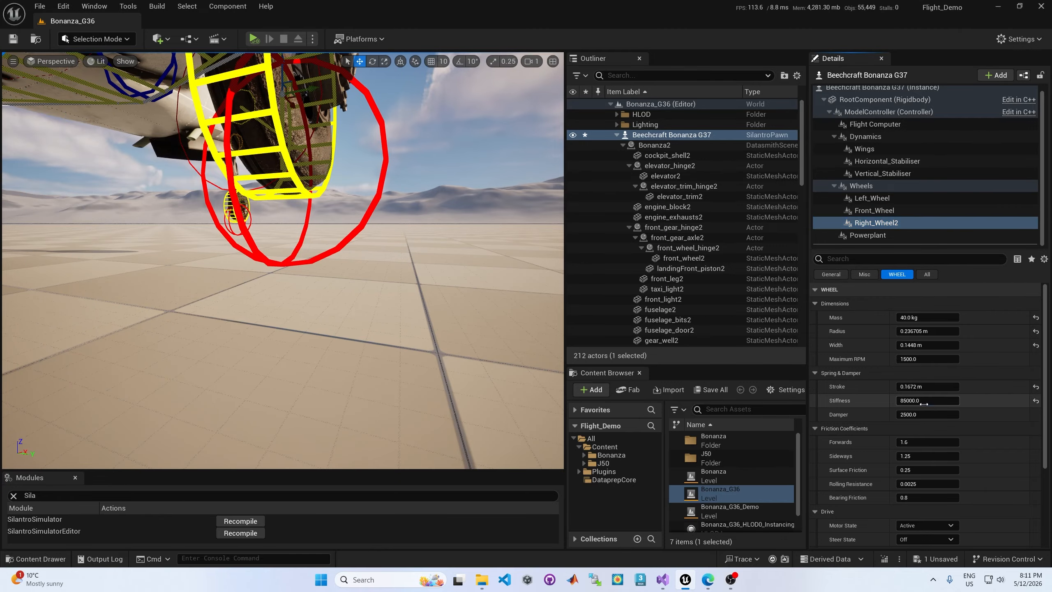
pyautogui.click(872, 198)
pyautogui.click(928, 386)
pyautogui.click(877, 223)
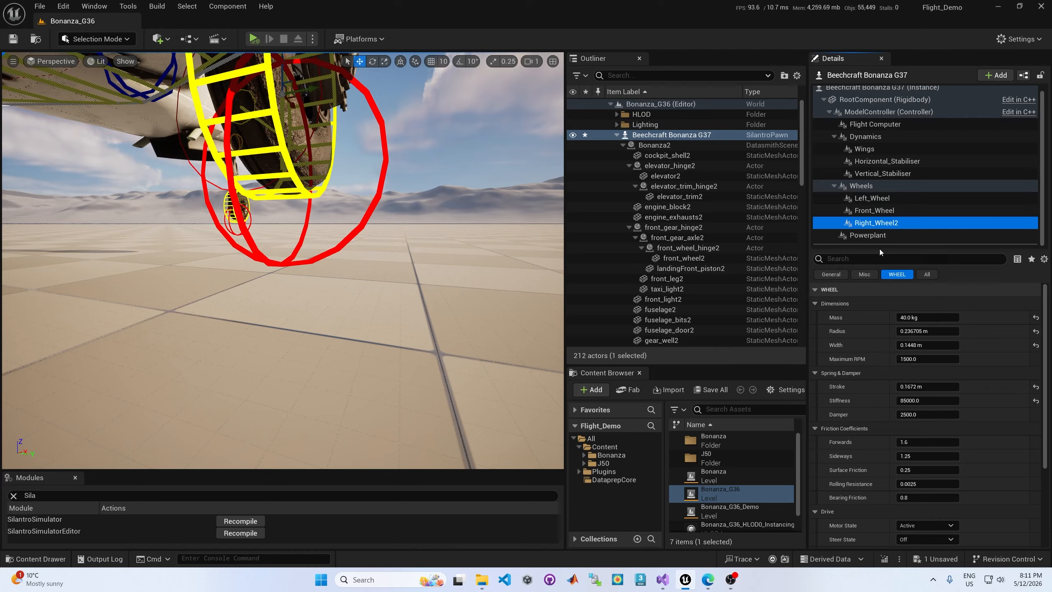
pyautogui.click(930, 387)
pyautogui.press('Return')
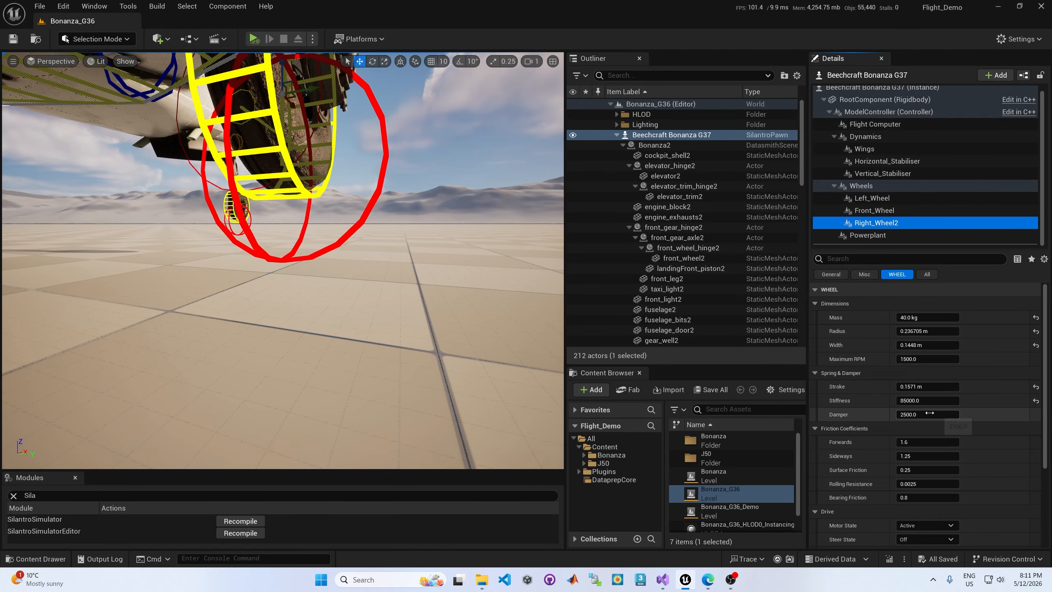
pyautogui.hotkey('ctrl', 's')
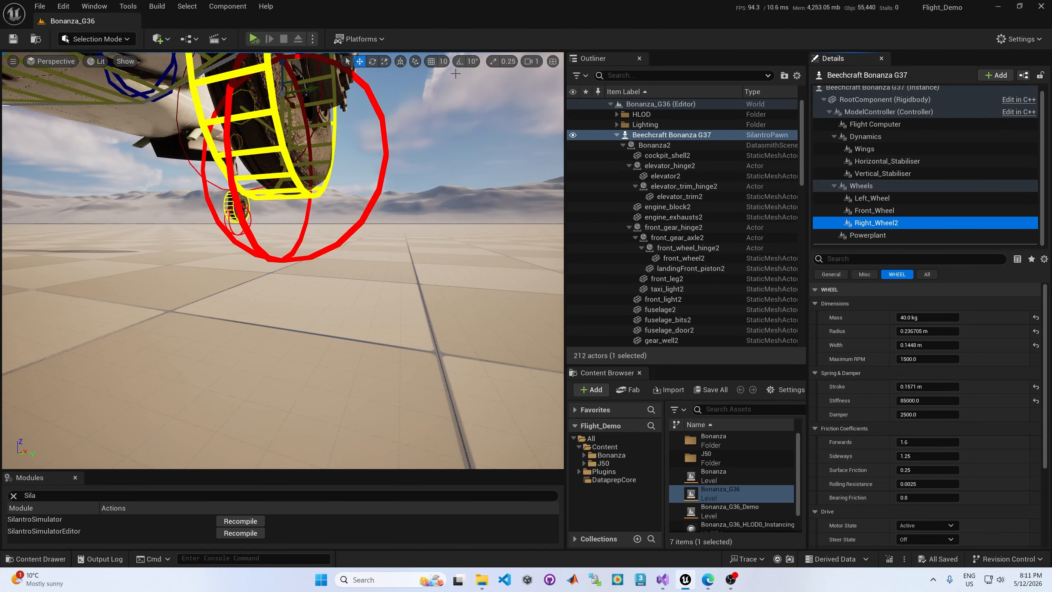
# Test Right_Wheel2's current suspension stroke and stiffness in a short simulation of the level.
pyautogui.click(252, 41)
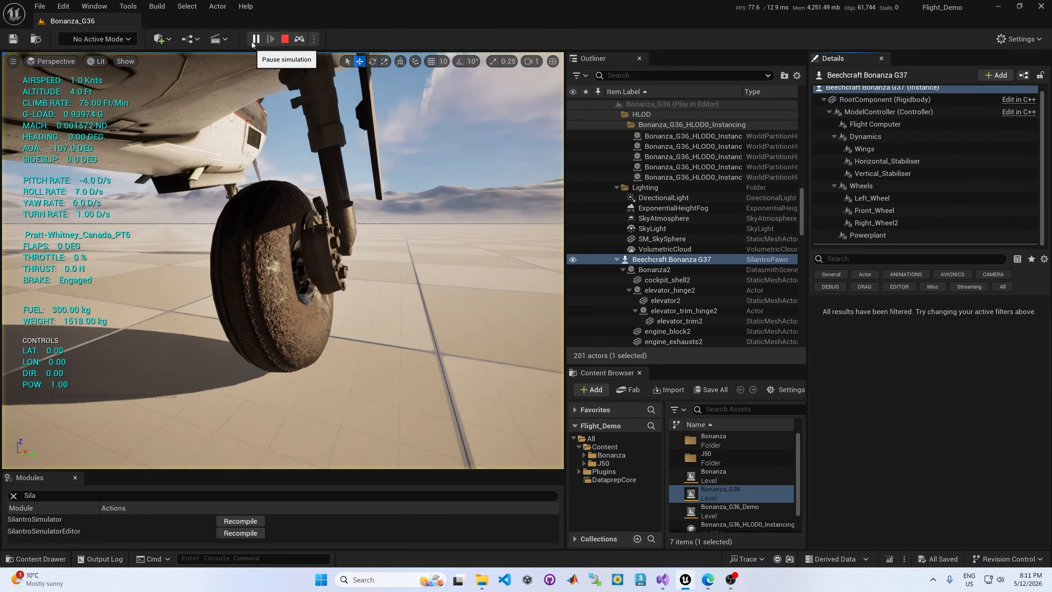
pyautogui.click(284, 39)
# Try a softer suspension stiffness of 45000 on Right_Wheel2 and test it in a short simulation.
pyautogui.click(876, 223)
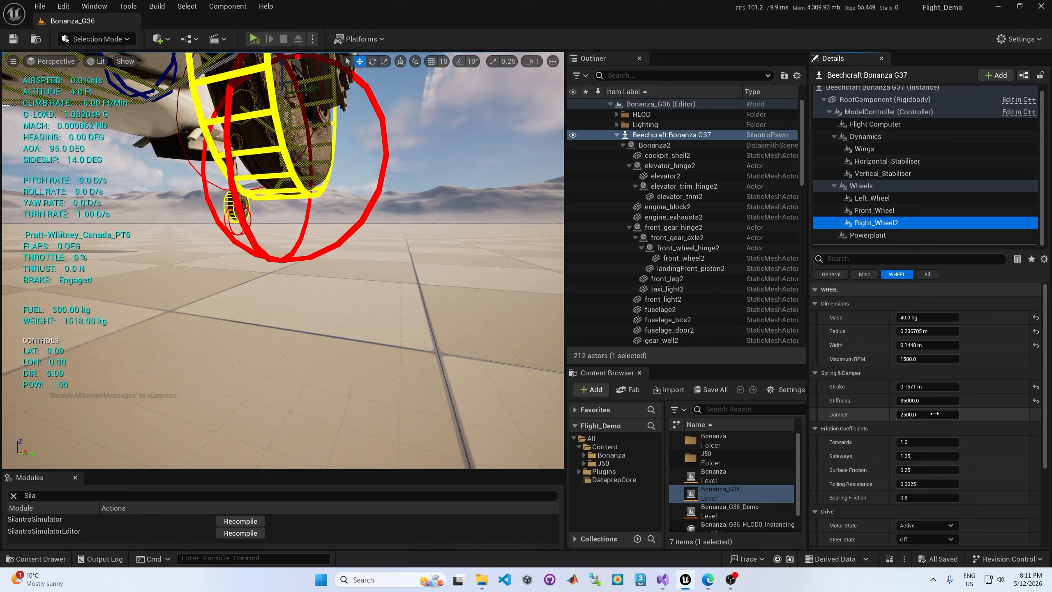
pyautogui.click(932, 400)
pyautogui.write('4')
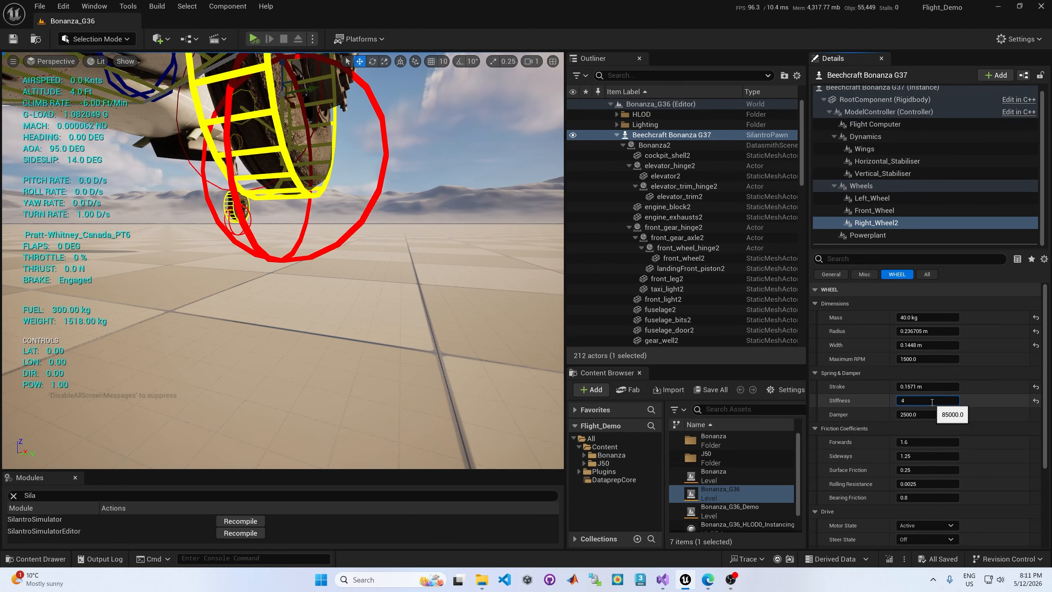
pyautogui.write('5000')
pyautogui.press('Return')
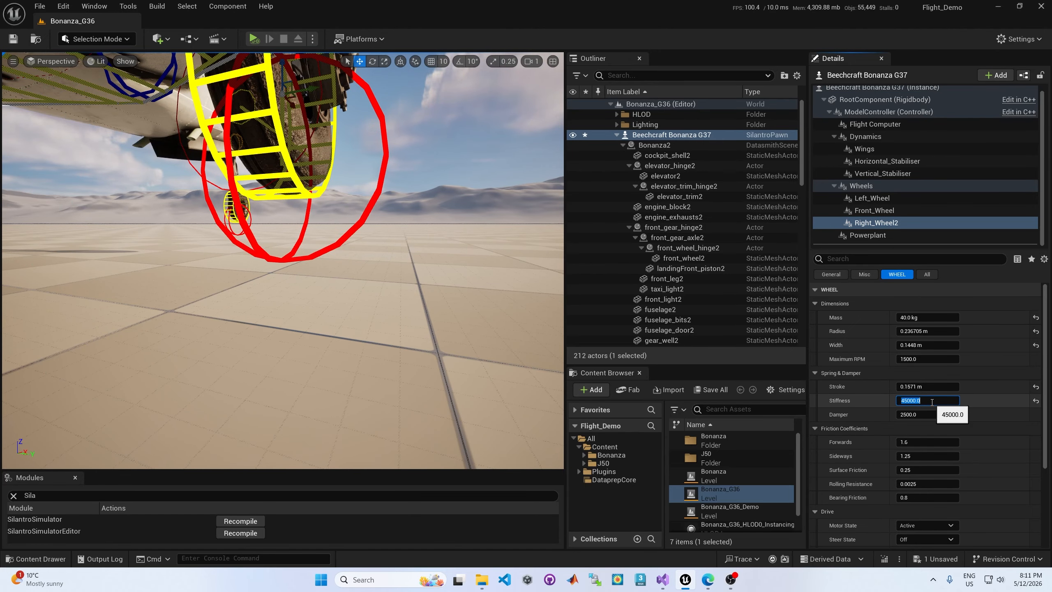
pyautogui.click(253, 39)
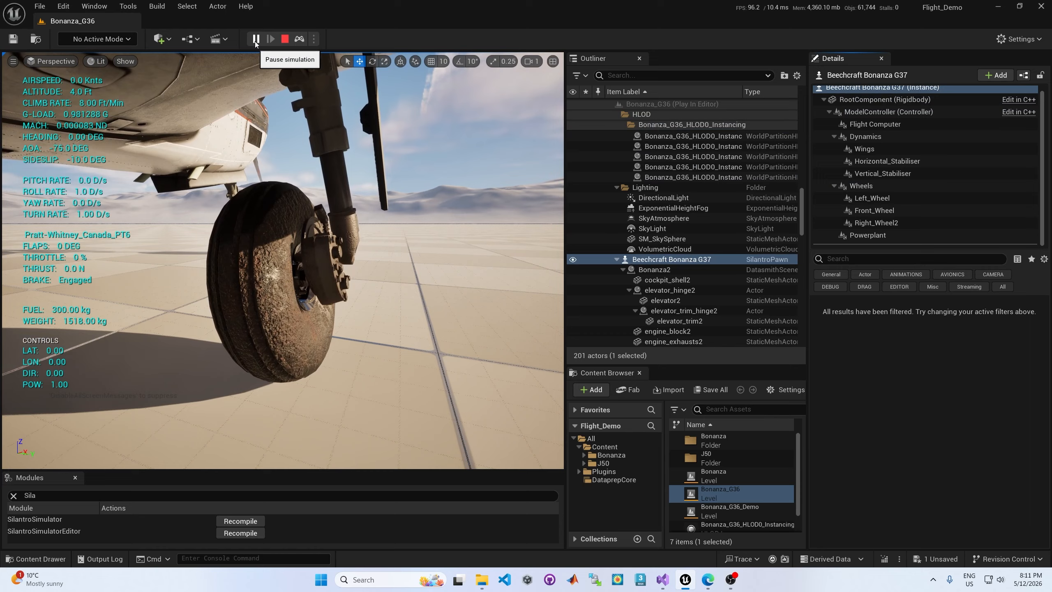
pyautogui.click(287, 43)
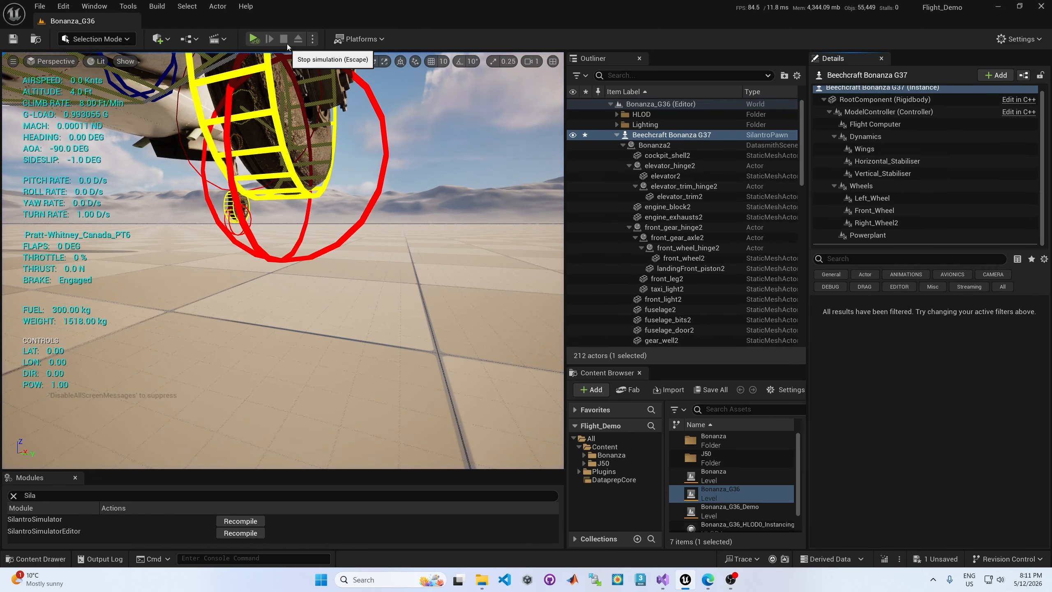
# Try a very low suspension damper value of 500 on Right_Wheel2.
pyautogui.click(894, 224)
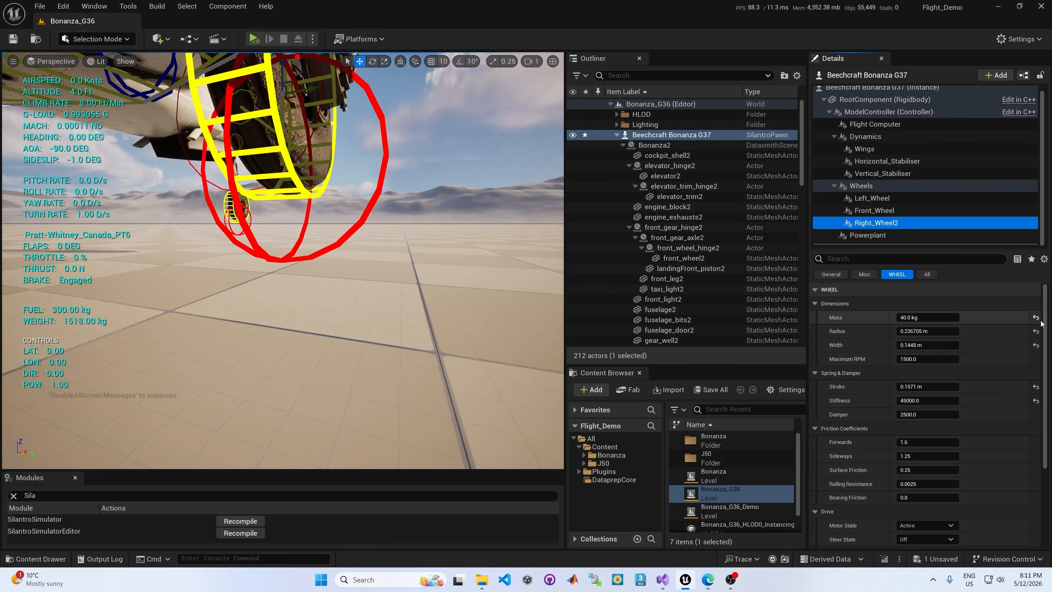
pyautogui.click(922, 414)
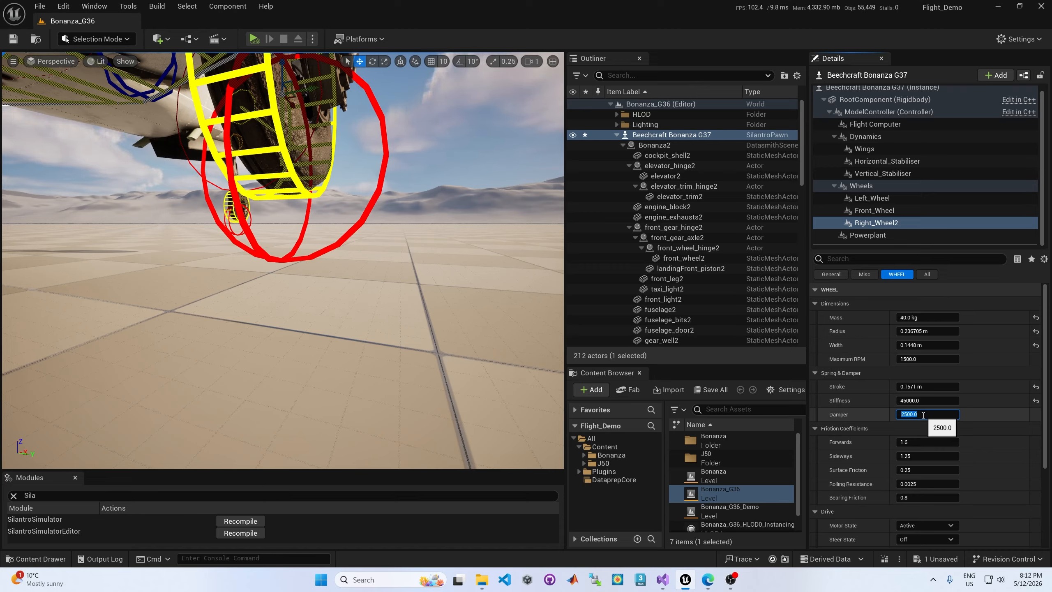
pyautogui.click(923, 401)
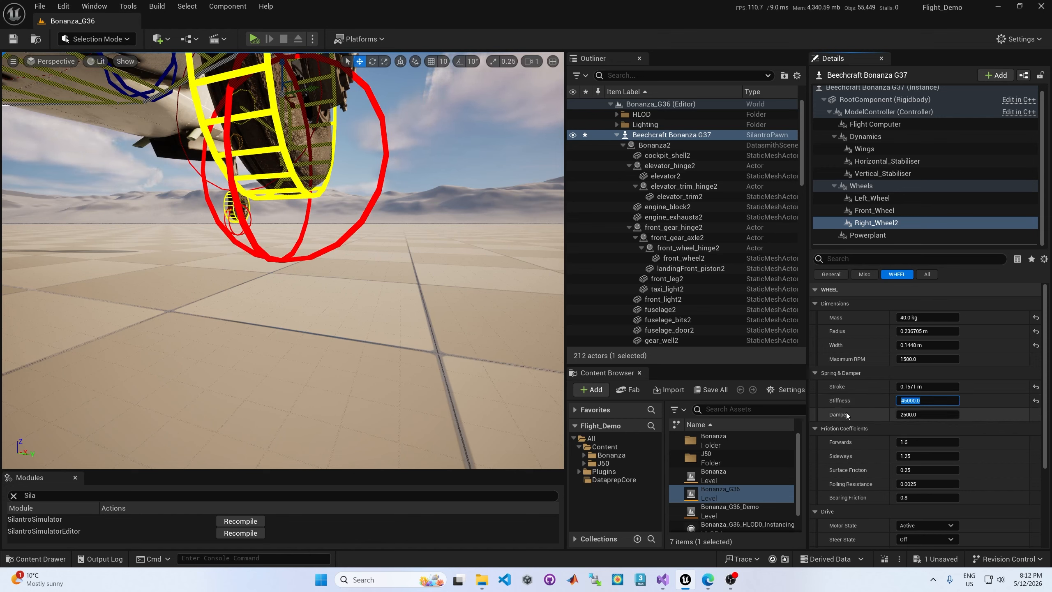
pyautogui.click(899, 414)
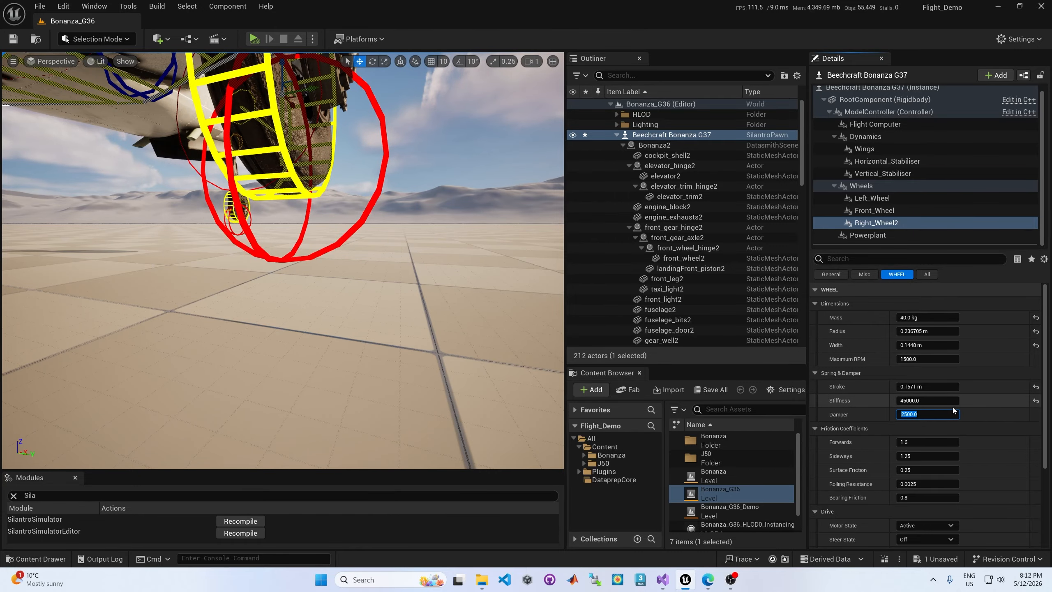
pyautogui.write('5')
pyautogui.press('Return')
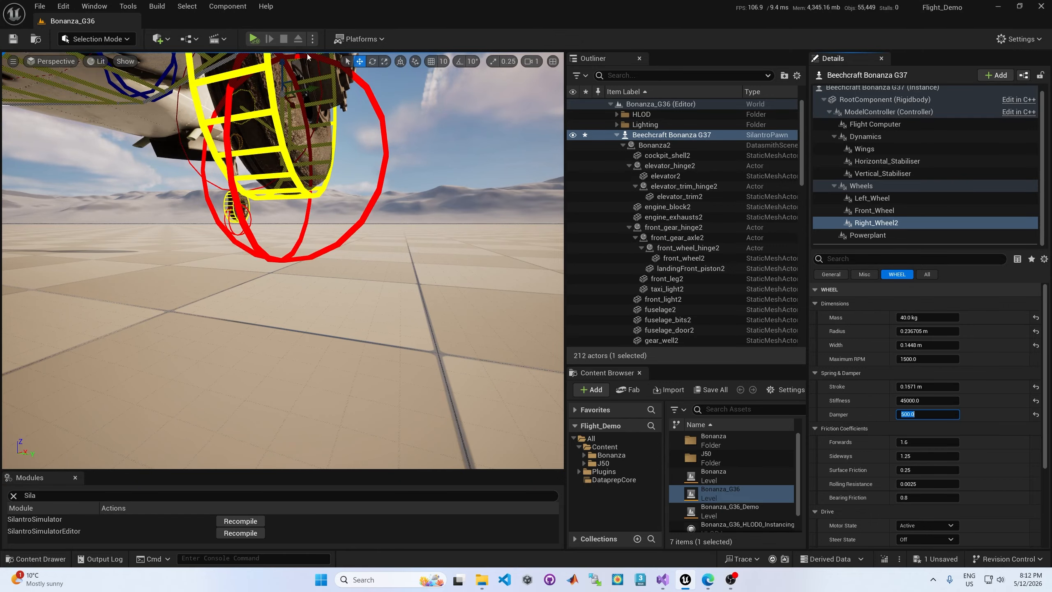
# Simulate the level twice to examine how the right wheel's suspension settles with the weak damper.
pyautogui.click(254, 39)
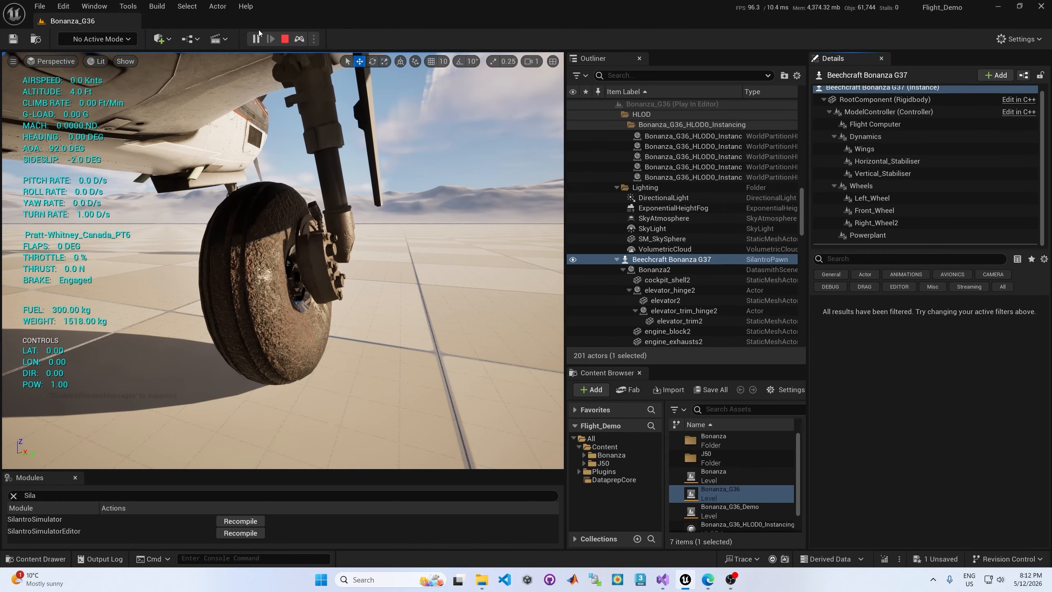
pyautogui.click(286, 39)
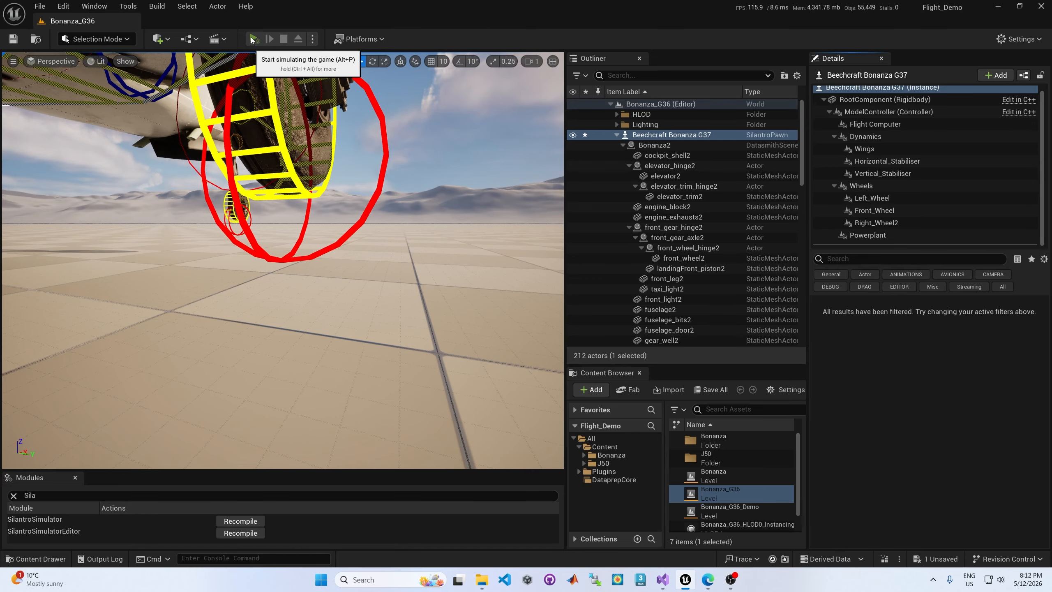
pyautogui.click(253, 39)
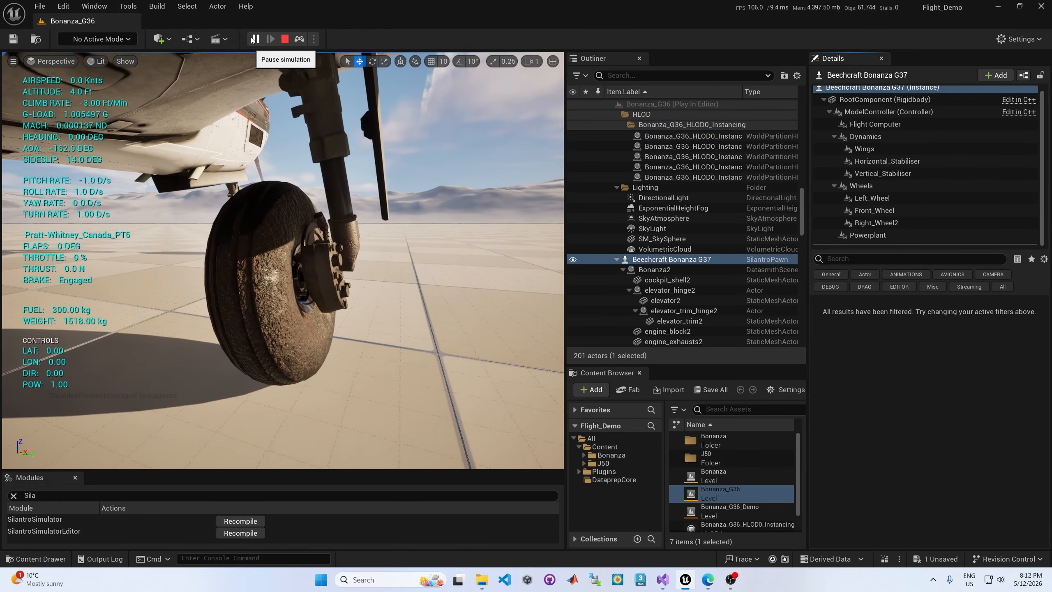
pyautogui.click(284, 39)
# Try a much higher damper value of 20000 on Right_Wheel2 and test it in a short simulation.
pyautogui.click(876, 223)
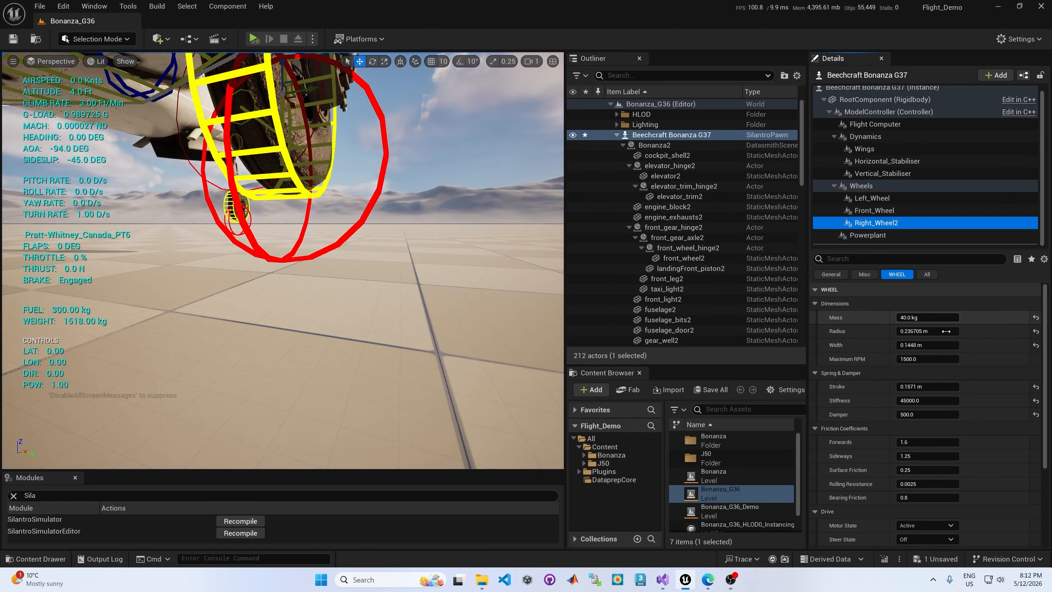
pyautogui.click(932, 416)
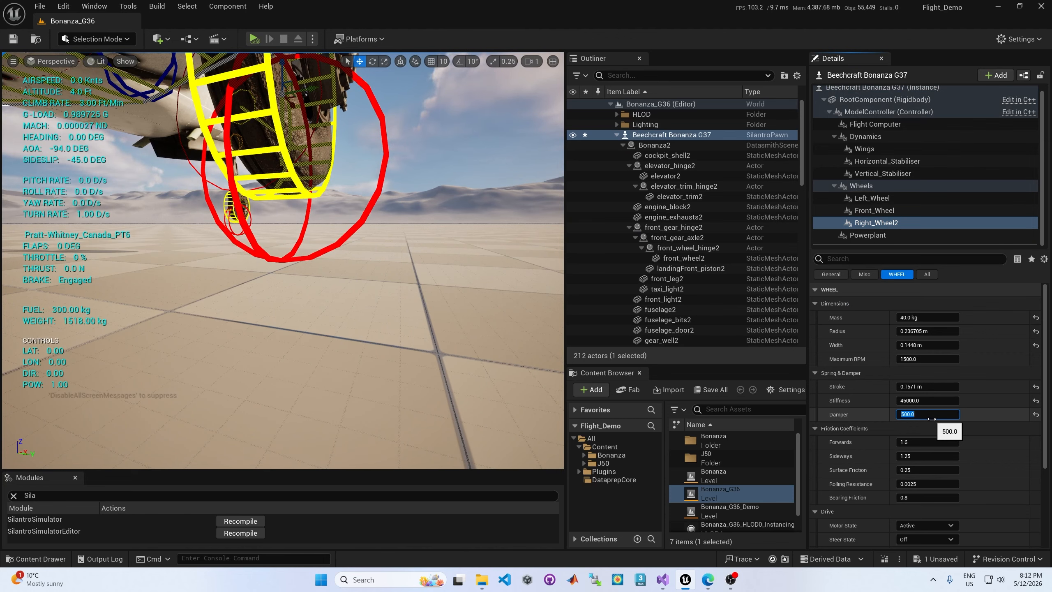
pyautogui.write('20000')
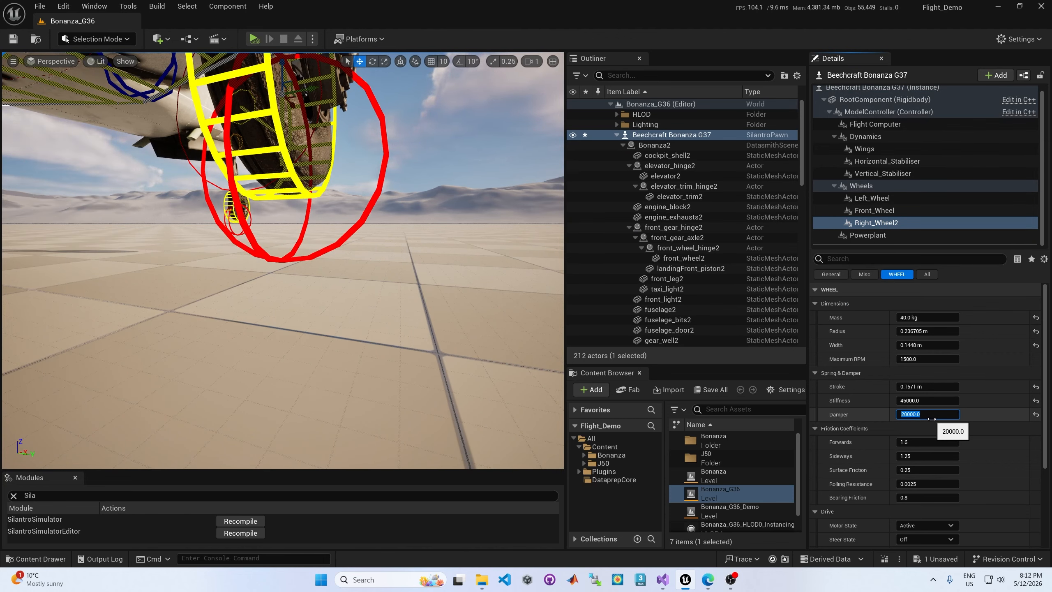
pyautogui.press('Return')
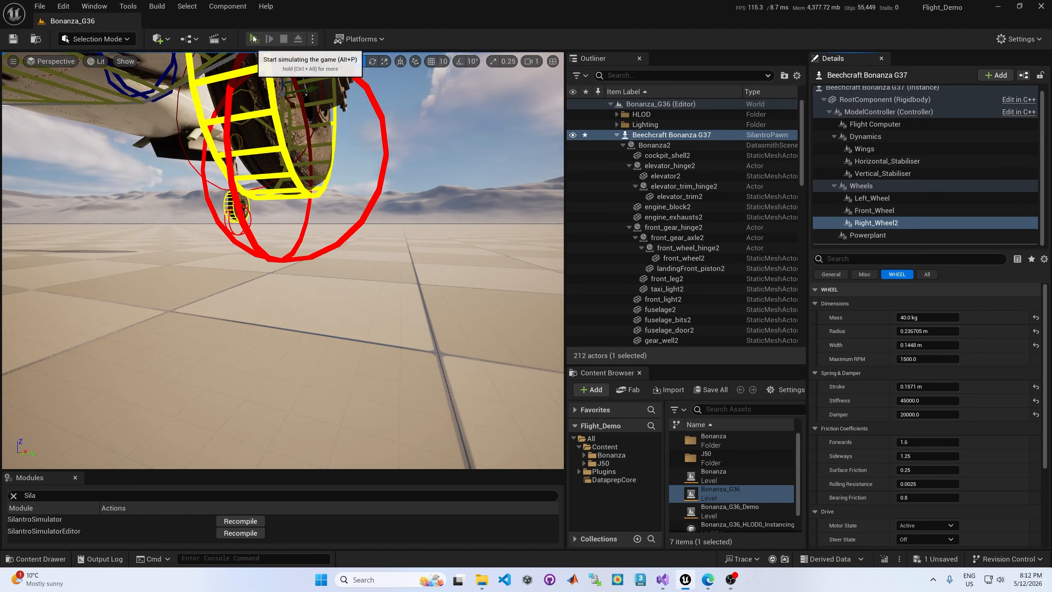
pyautogui.click(254, 38)
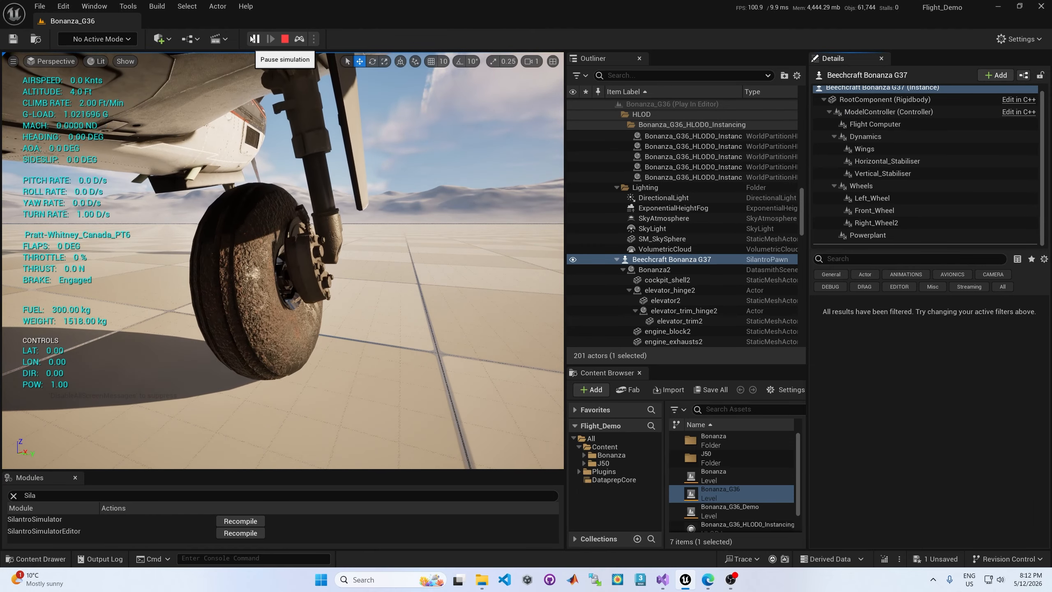
pyautogui.click(284, 39)
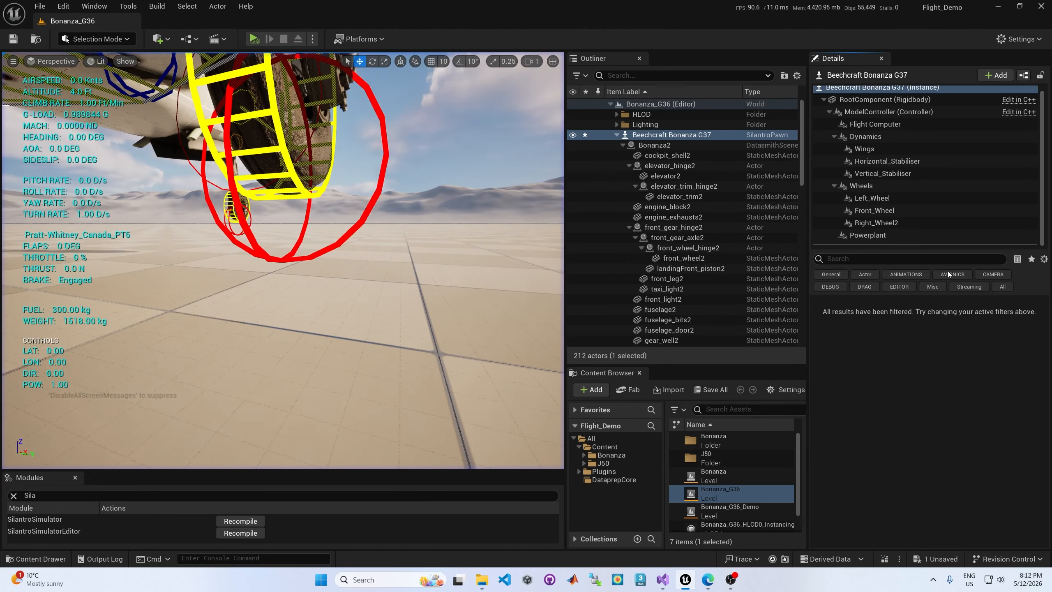
# Try an extreme damper value of 90000 on Right_Wheel2 and run a short simulation with it.
pyautogui.click(887, 224)
pyautogui.click(930, 412)
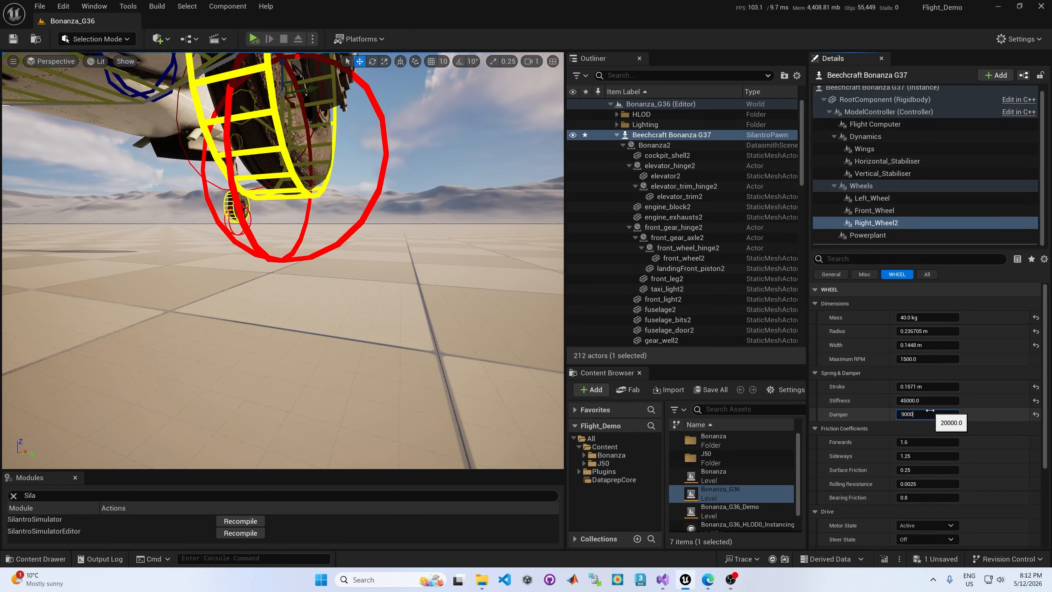
pyautogui.click(255, 42)
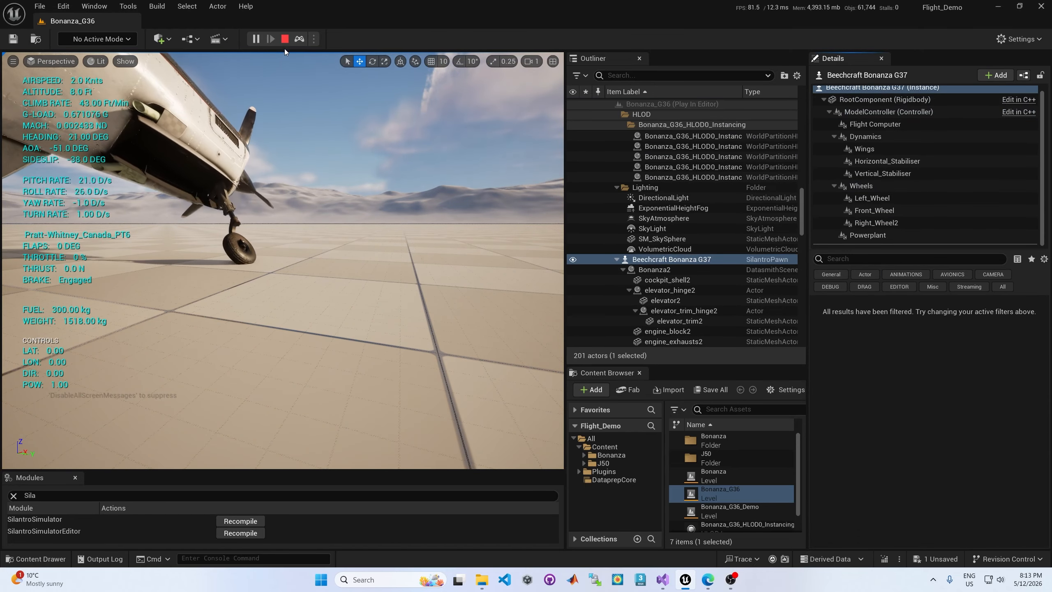
pyautogui.click(285, 39)
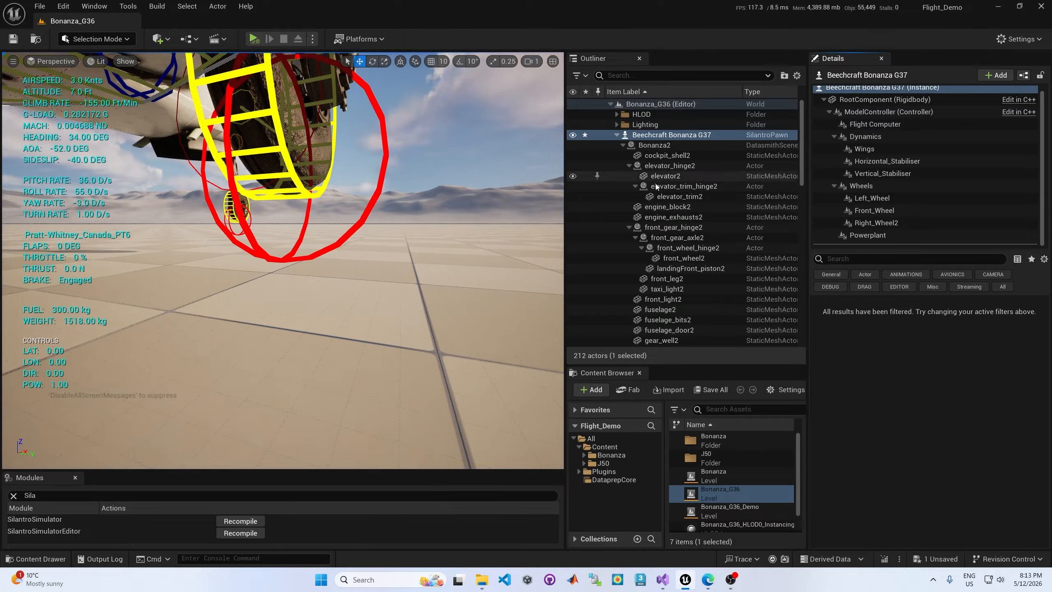
# Set Right_Wheel2's suspension stiffness back to 85000.
pyautogui.click(883, 223)
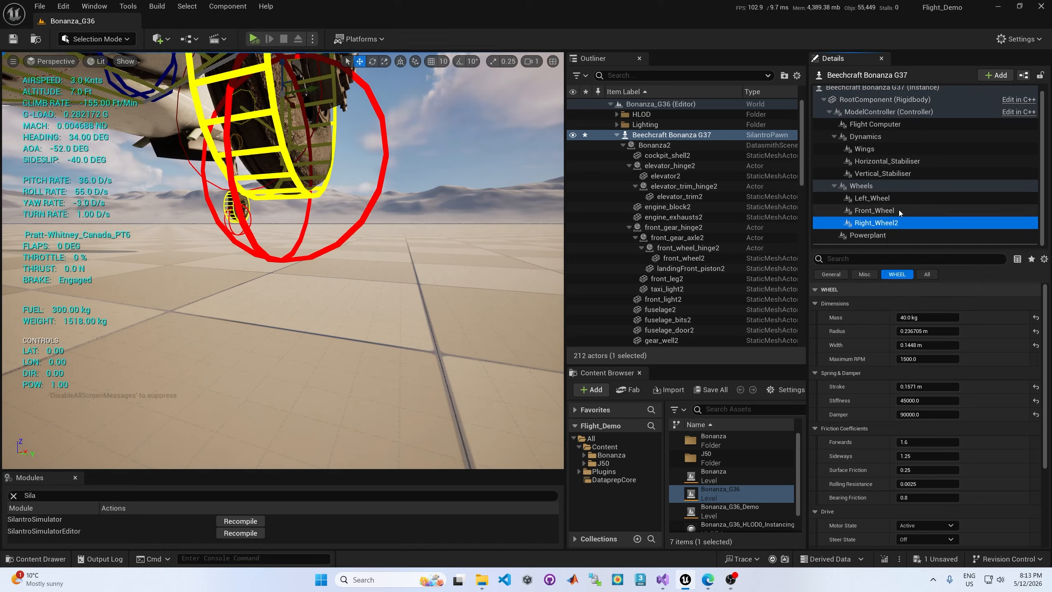
pyautogui.click(929, 414)
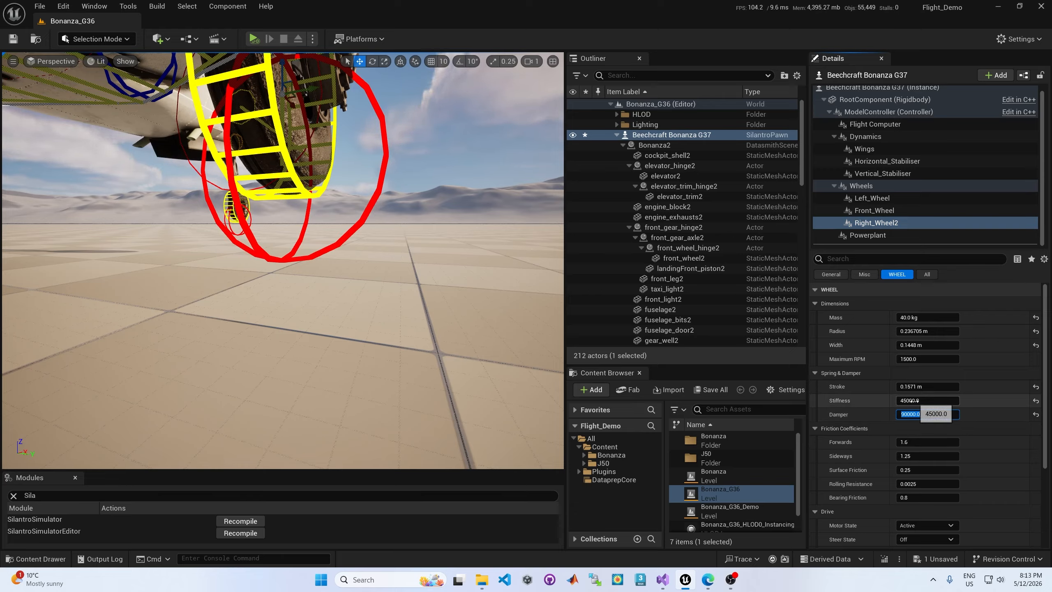
pyautogui.click(917, 400)
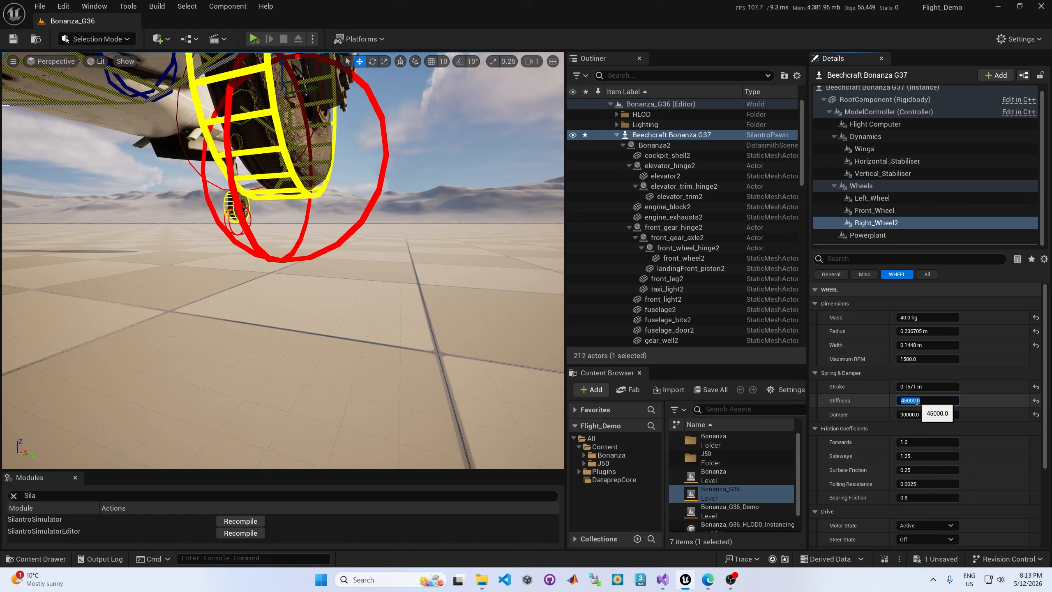
pyautogui.write('85000')
pyautogui.press('Return')
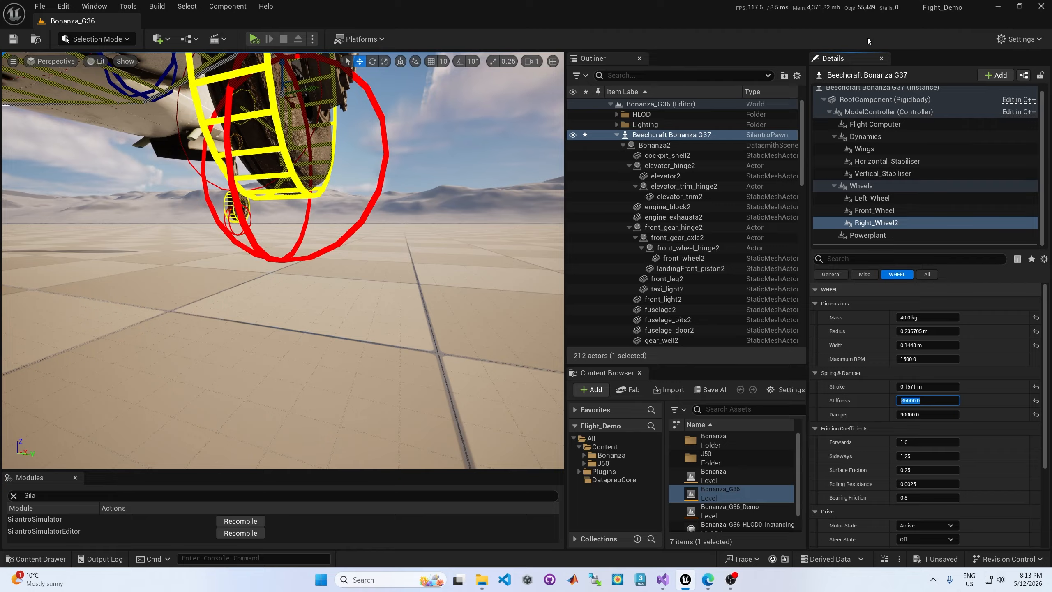
# Try a damper value of 7500 on Right_Wheel2 and test it in a short simulation.
pyautogui.click(937, 415)
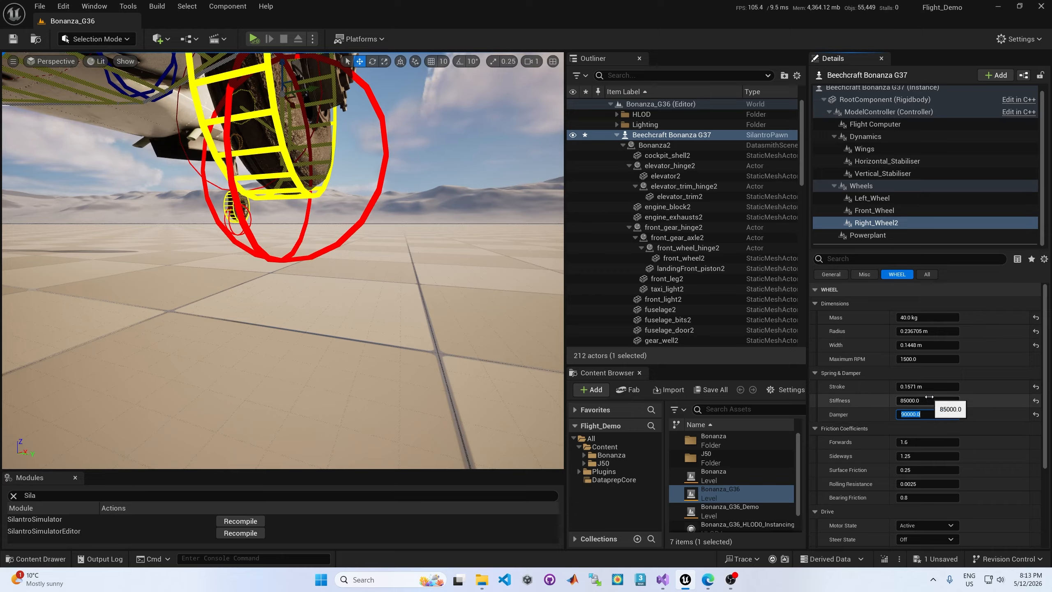
pyautogui.click(930, 398)
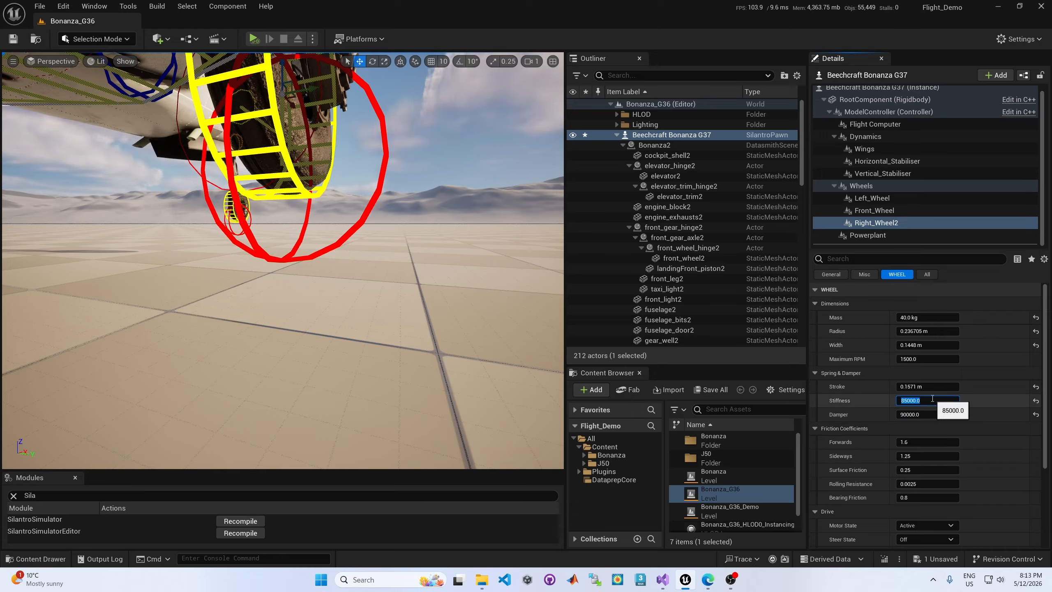
pyautogui.click(926, 412)
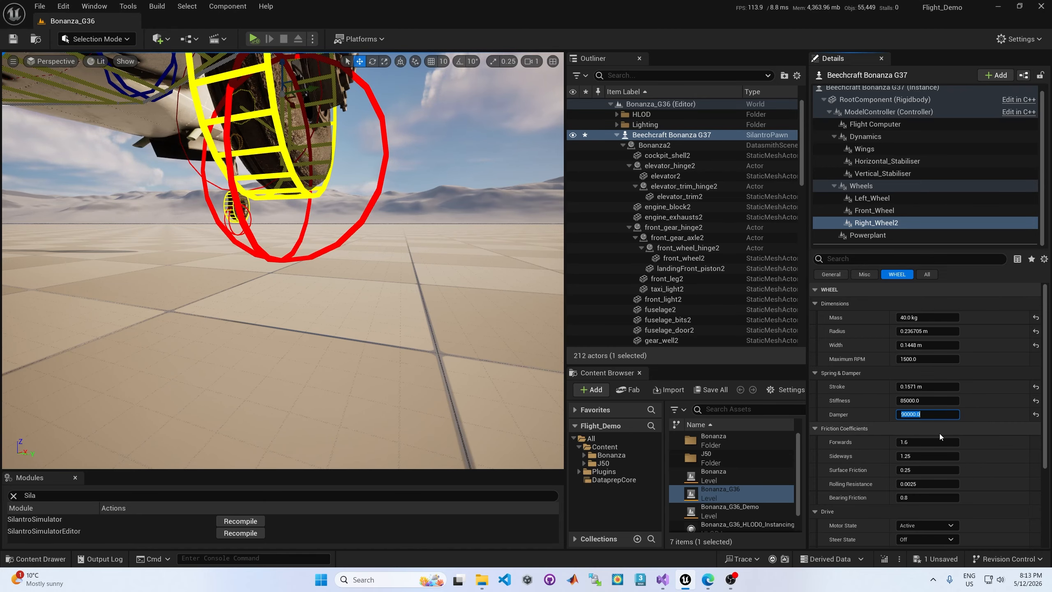
pyautogui.write('7500')
pyautogui.press('Return')
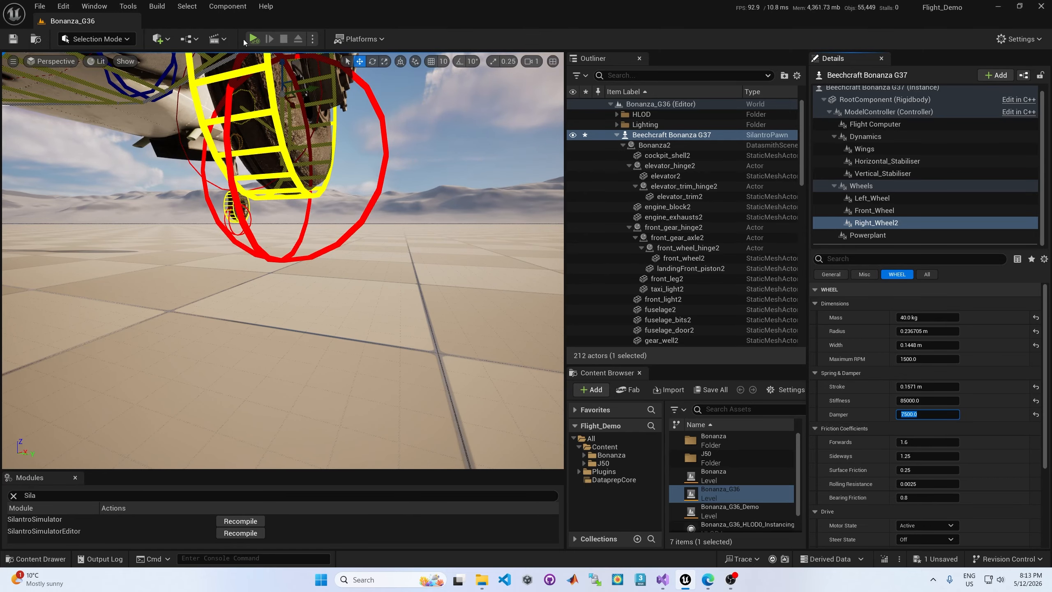
pyautogui.click(249, 40)
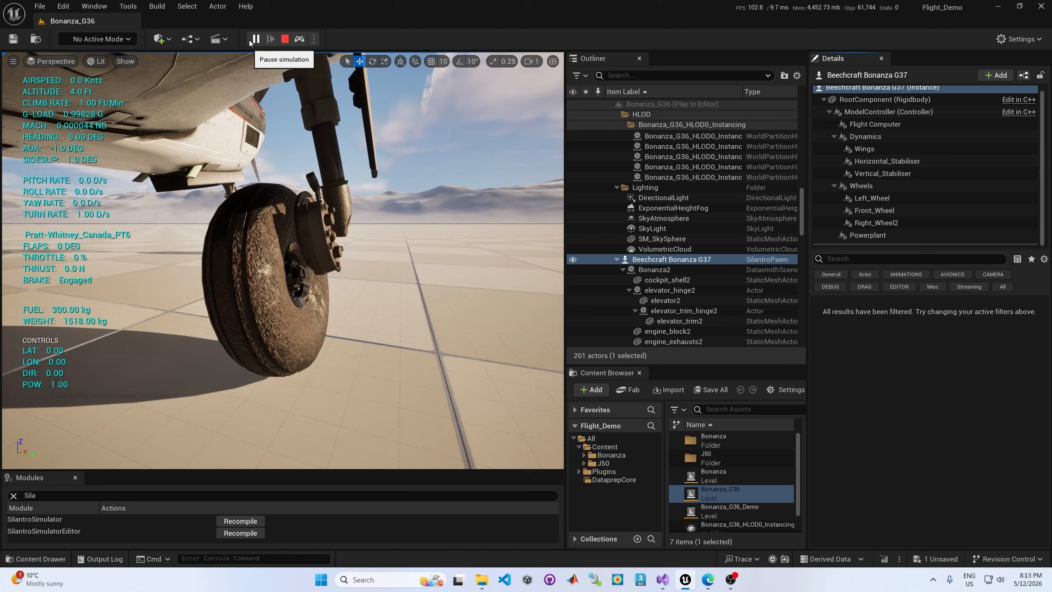
pyautogui.click(285, 39)
# Set Right_Wheel2's suspension damper to 4500.
pyautogui.click(876, 223)
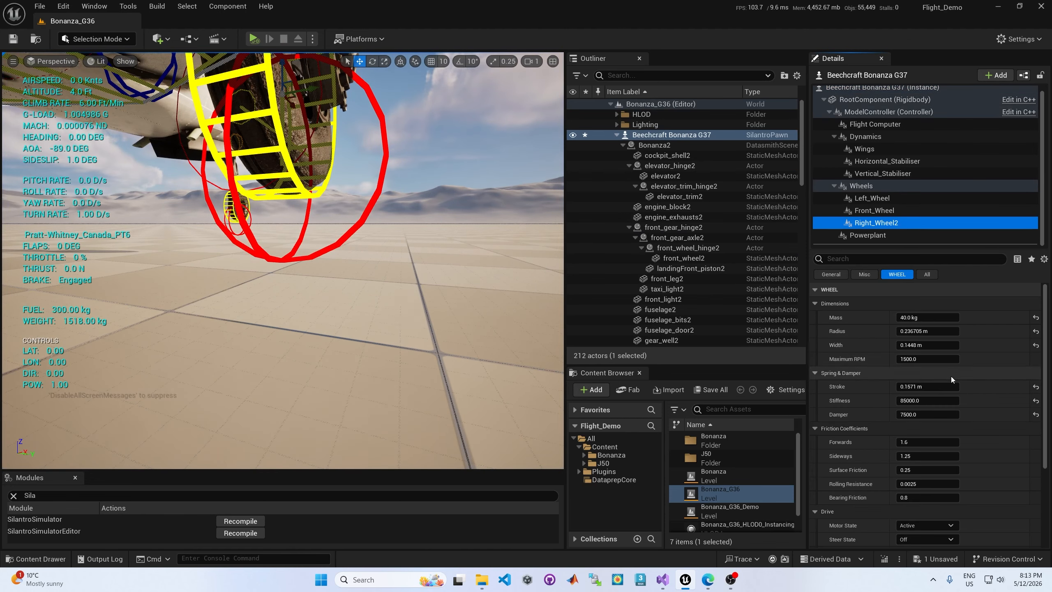
pyautogui.click(941, 411)
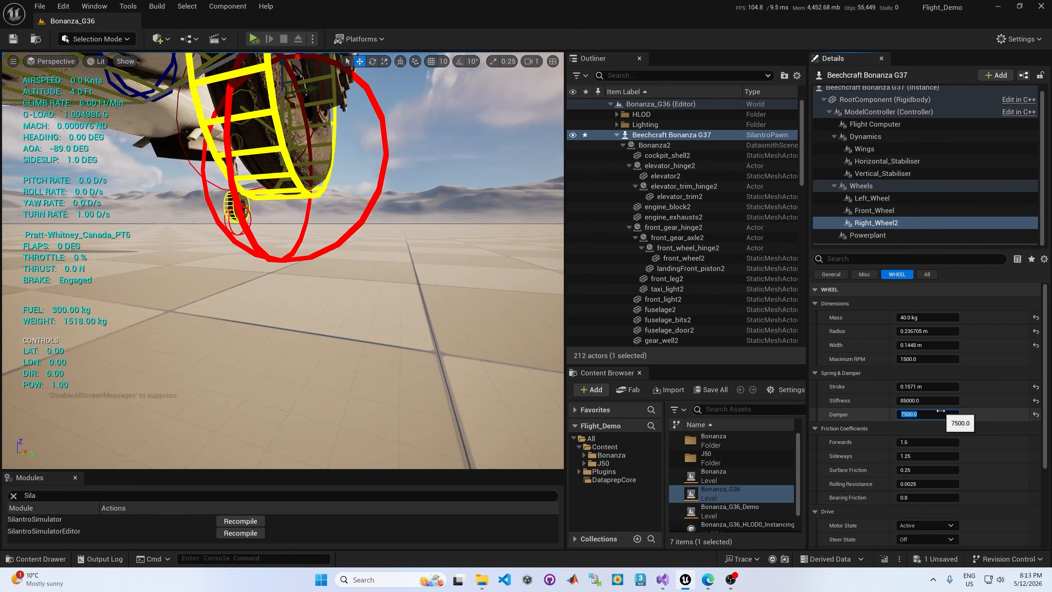
pyautogui.write('4500')
pyautogui.press('Return')
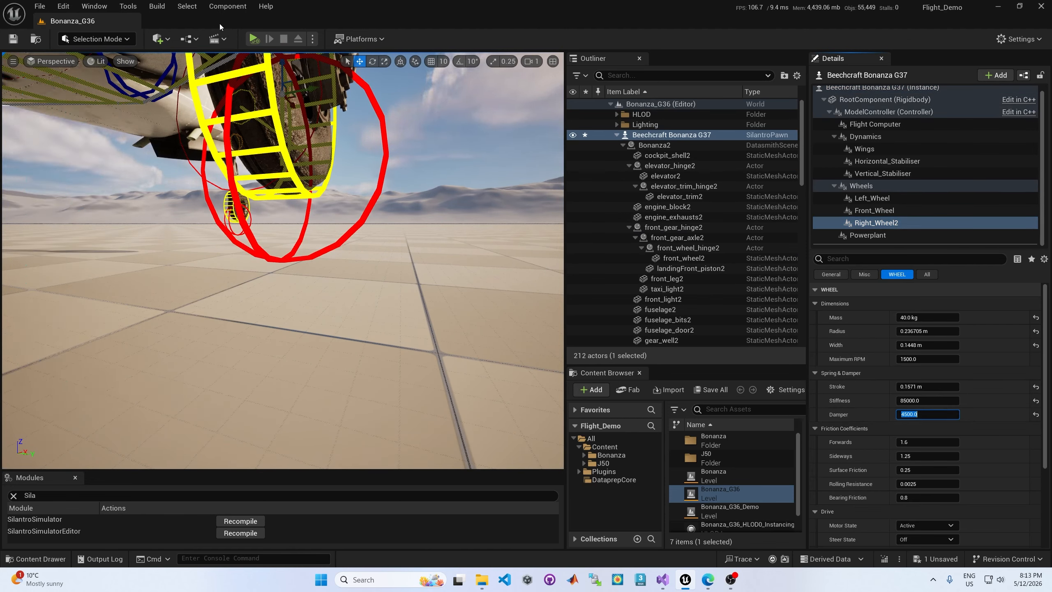
# Run a short simulation to check how Right_Wheel2 behaves with the 4500 damper value.
pyautogui.click(251, 38)
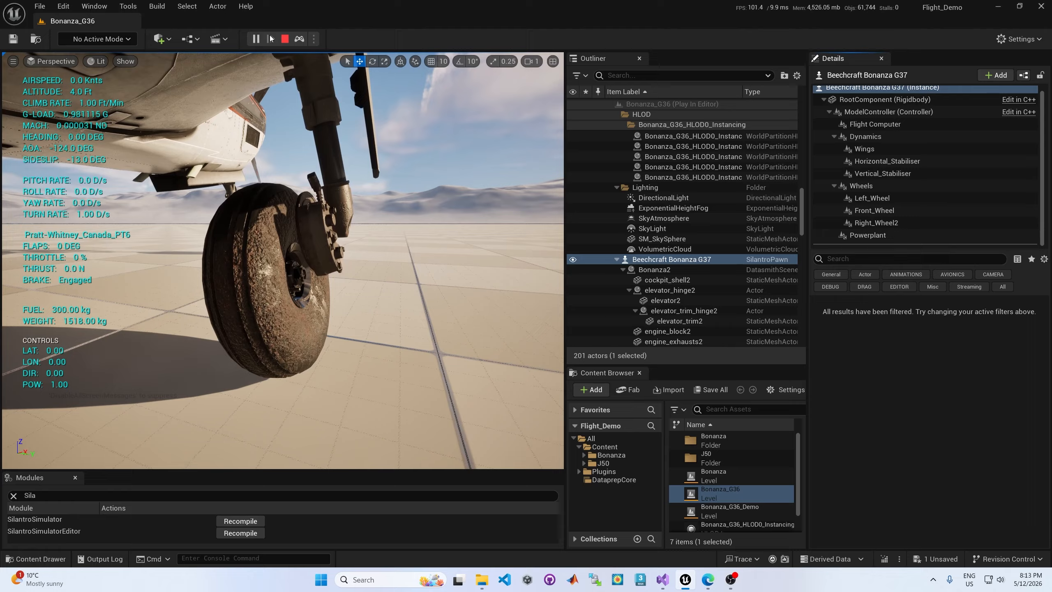
pyautogui.click(284, 39)
# Set Right_Wheel2's suspension damper to 2500 and test it in a short simulation.
pyautogui.click(876, 223)
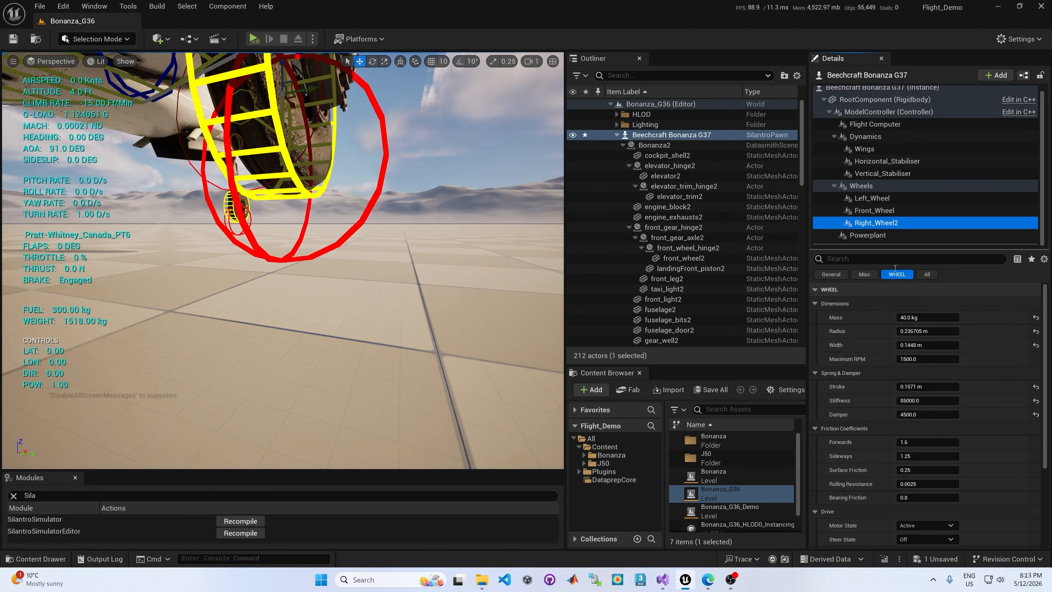
pyautogui.click(938, 414)
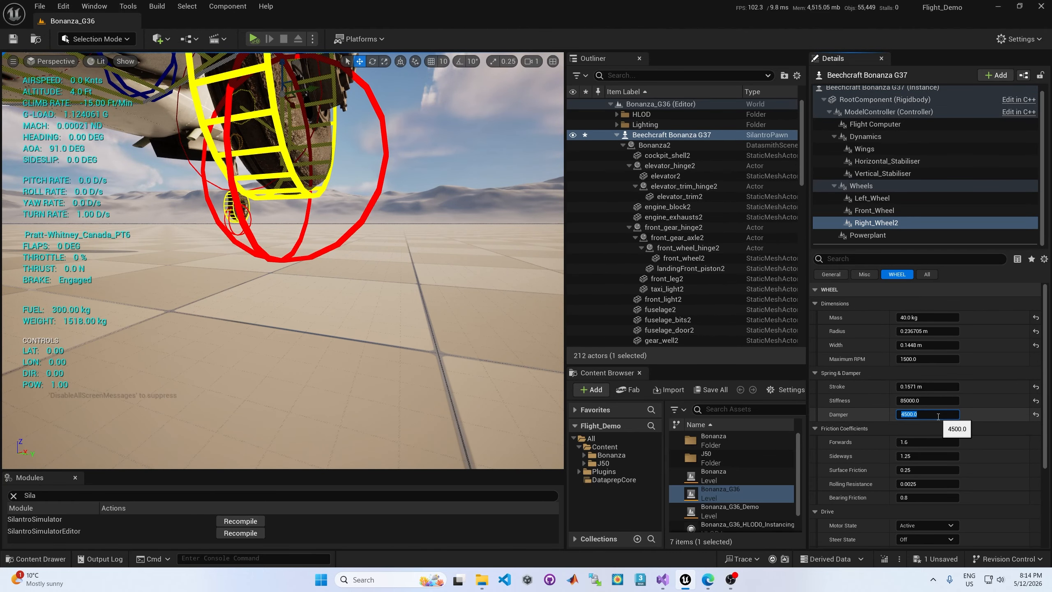
pyautogui.write('2500')
pyautogui.press('Return')
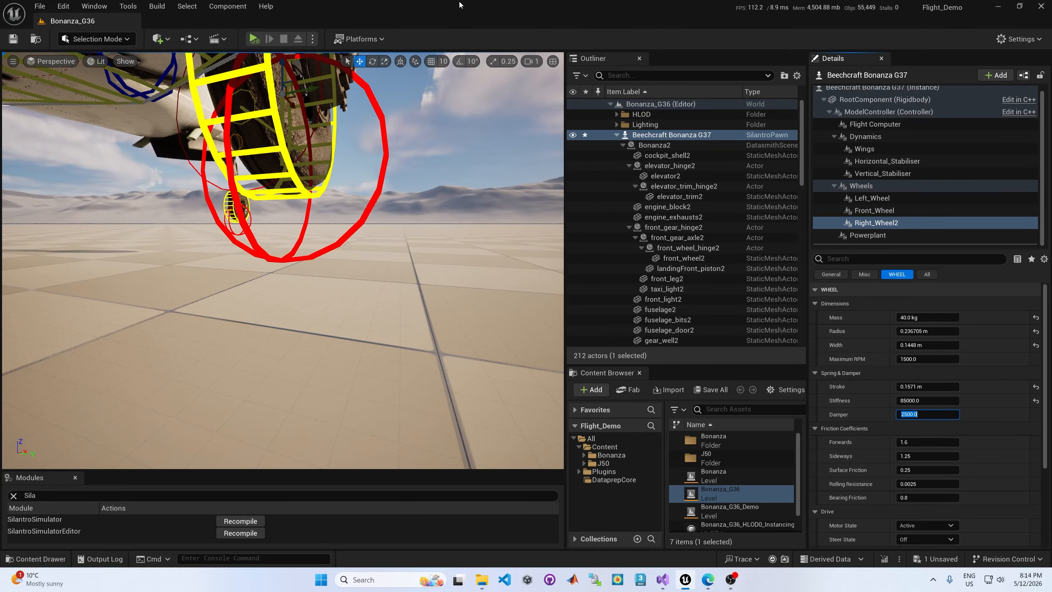
pyautogui.click(252, 38)
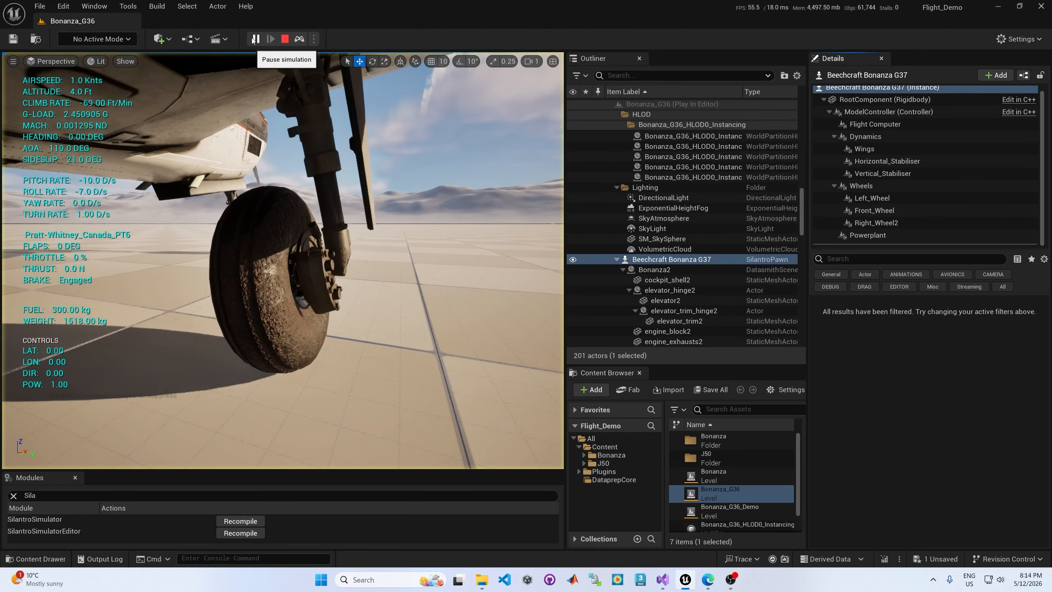
pyautogui.scroll(-8, 283, 261)
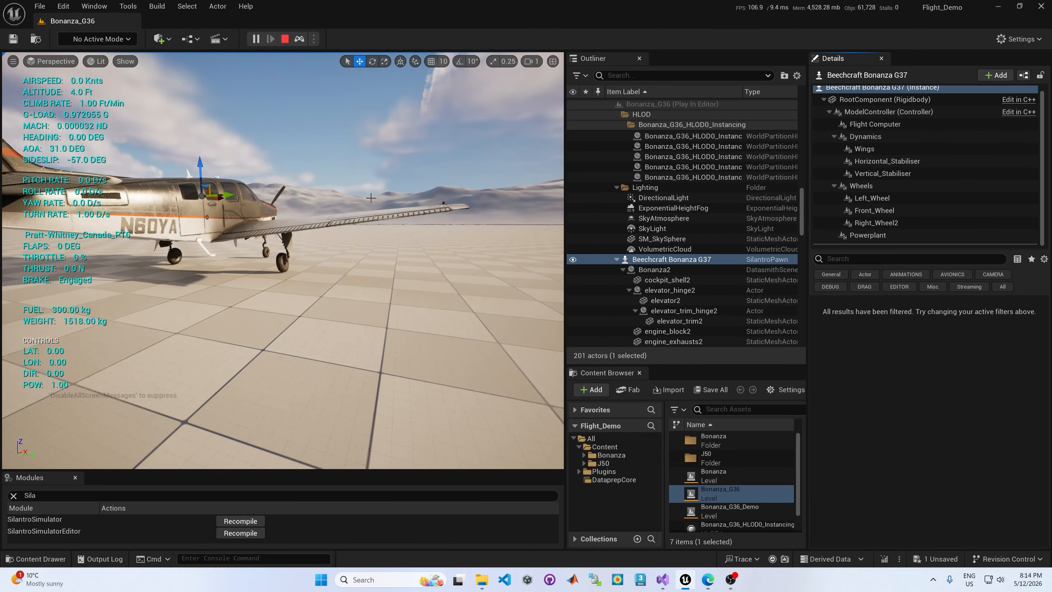
pyautogui.press('Escape')
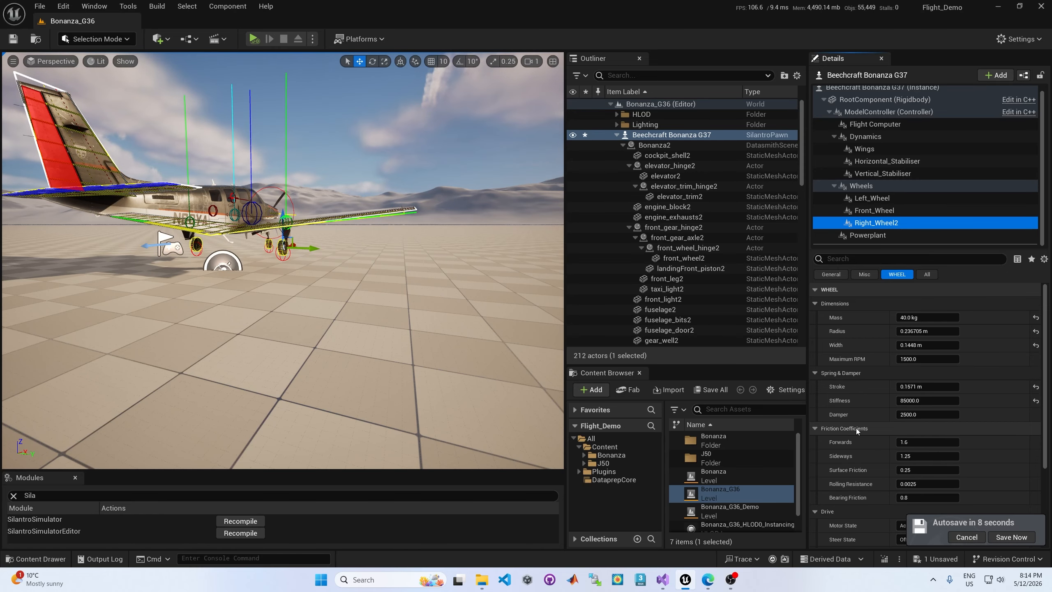
# Save the pending changes and play the level in the active viewport to check the aircraft standing on its wheels.
pyautogui.click(1012, 538)
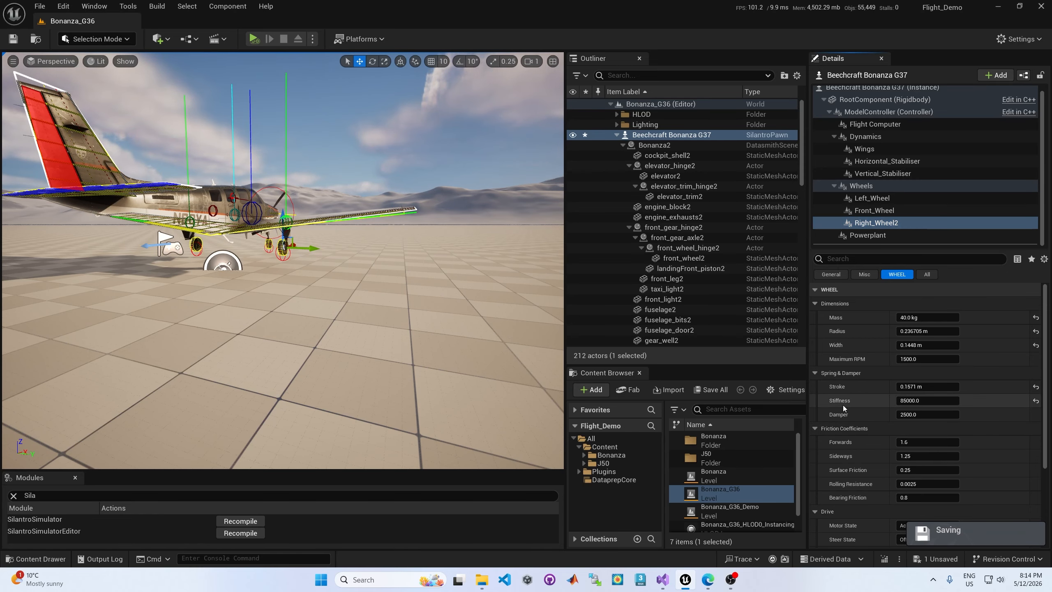
pyautogui.scroll(1, 395, 164)
pyautogui.keyDown('alt'); pyautogui.moveTo(395, 146); pyautogui.dragTo(452, 147); pyautogui.keyUp('alt')
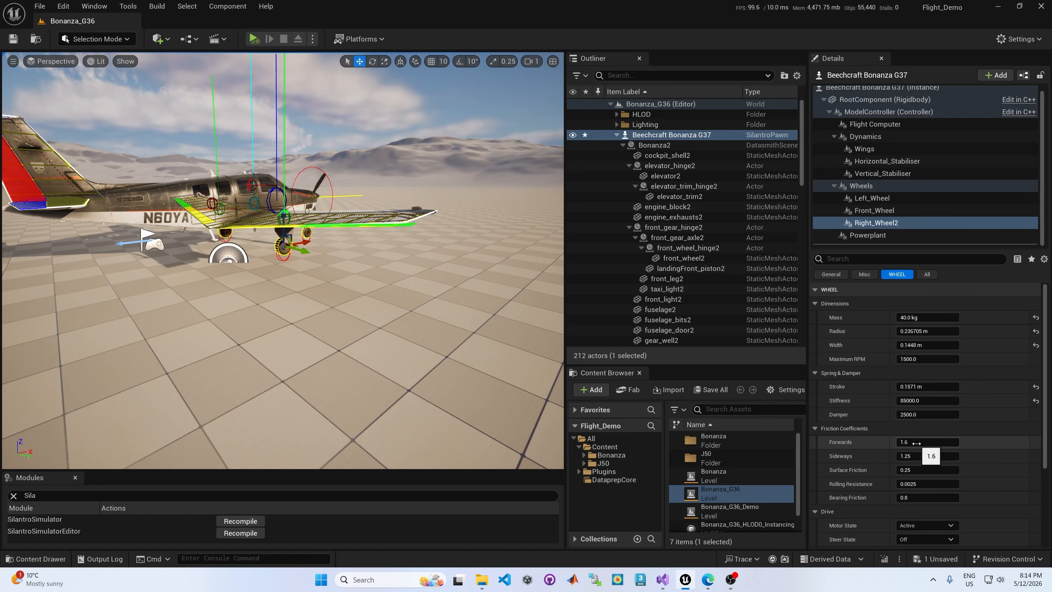
pyautogui.click(314, 39)
pyautogui.click(351, 80)
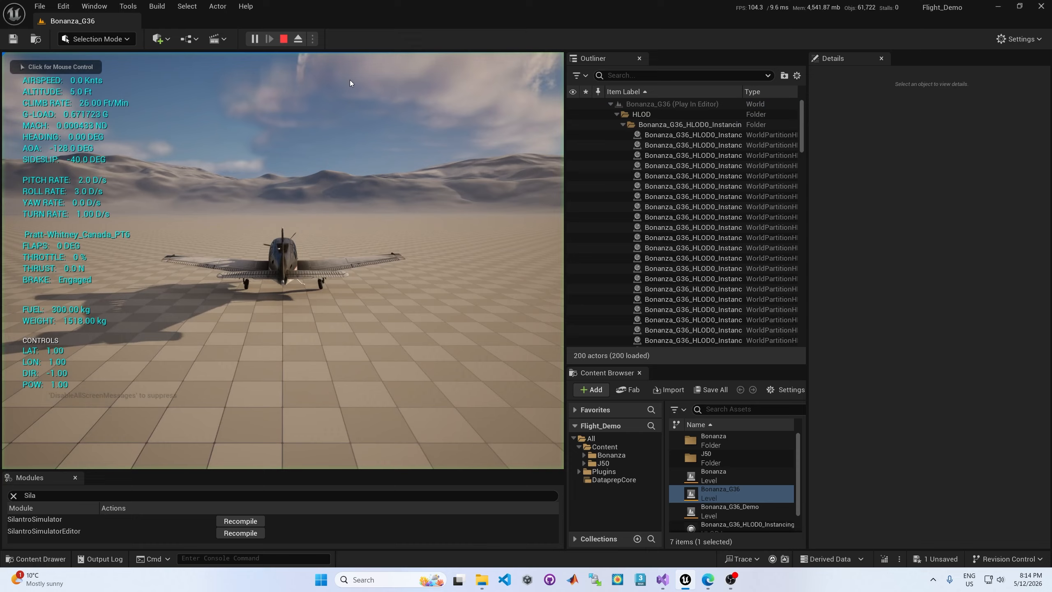
pyautogui.click(412, 184)
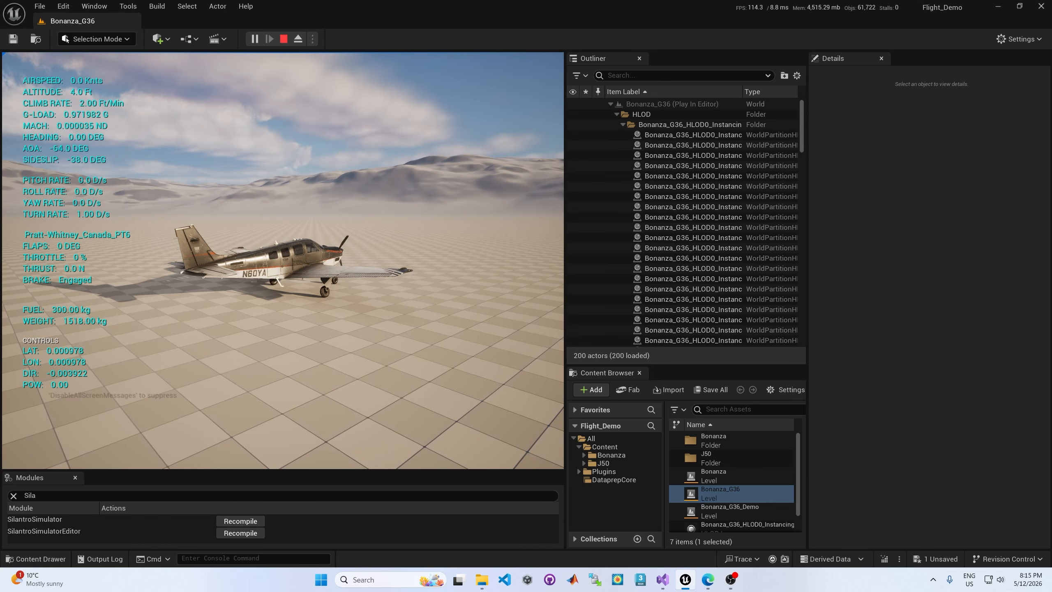
pyautogui.press('Escape')
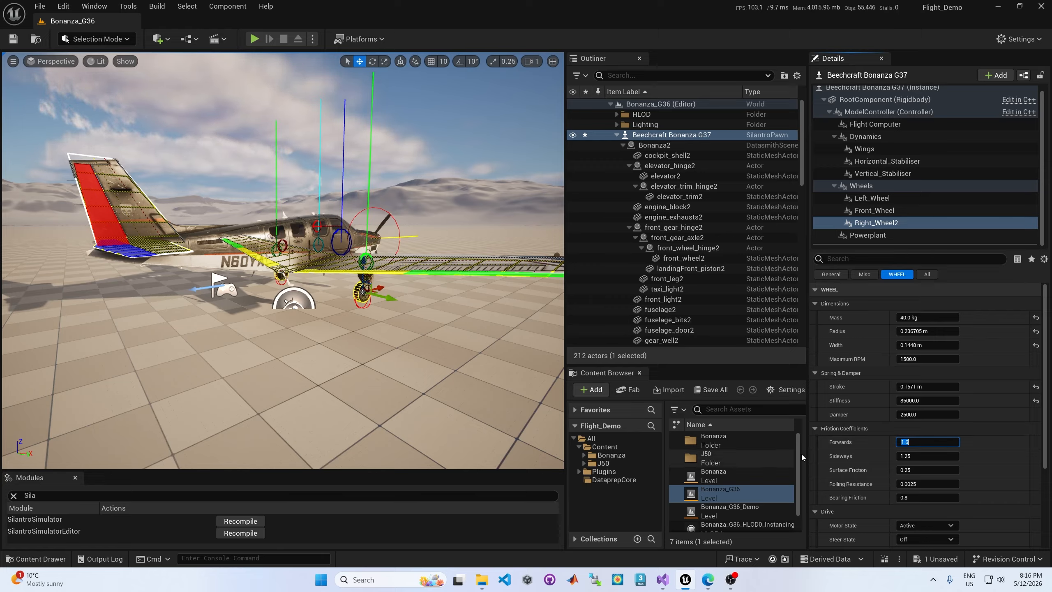
# Review the forward, sideways and surface friction coefficients of Right_Wheel2.
pyautogui.click(856, 459)
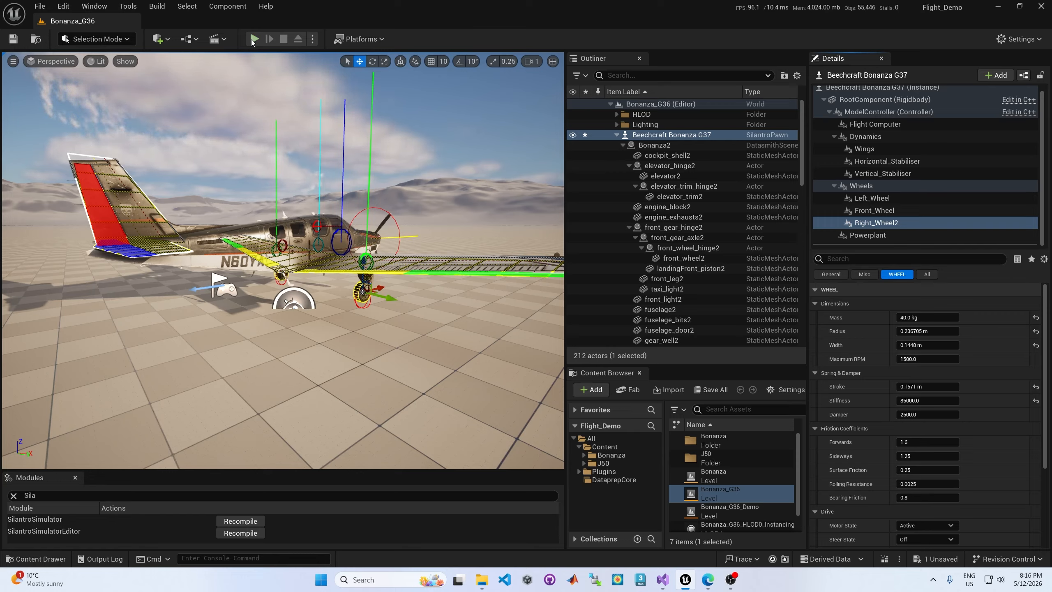
pyautogui.click(927, 454)
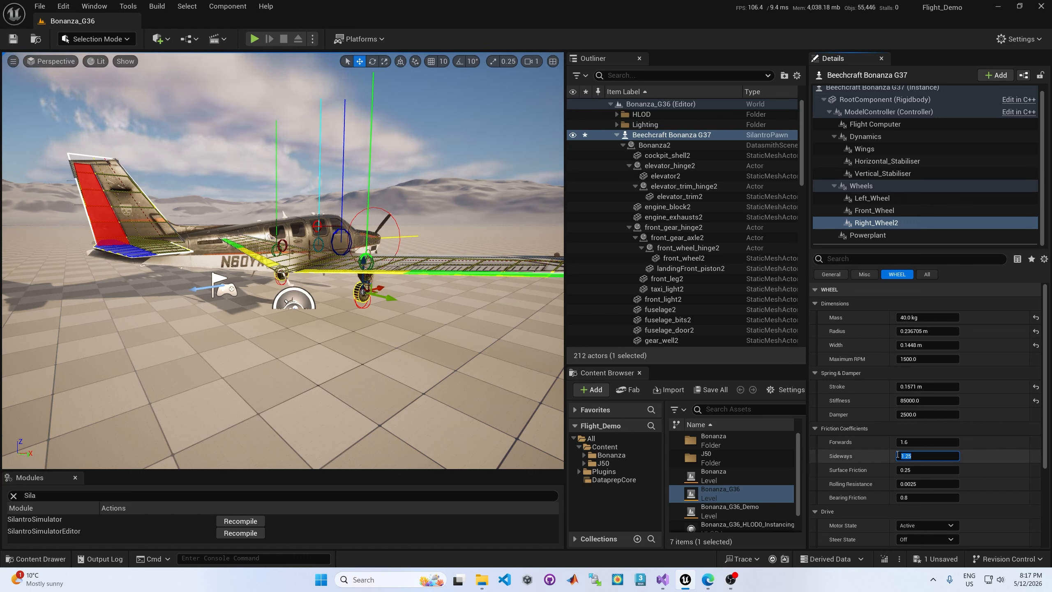
pyautogui.click(853, 472)
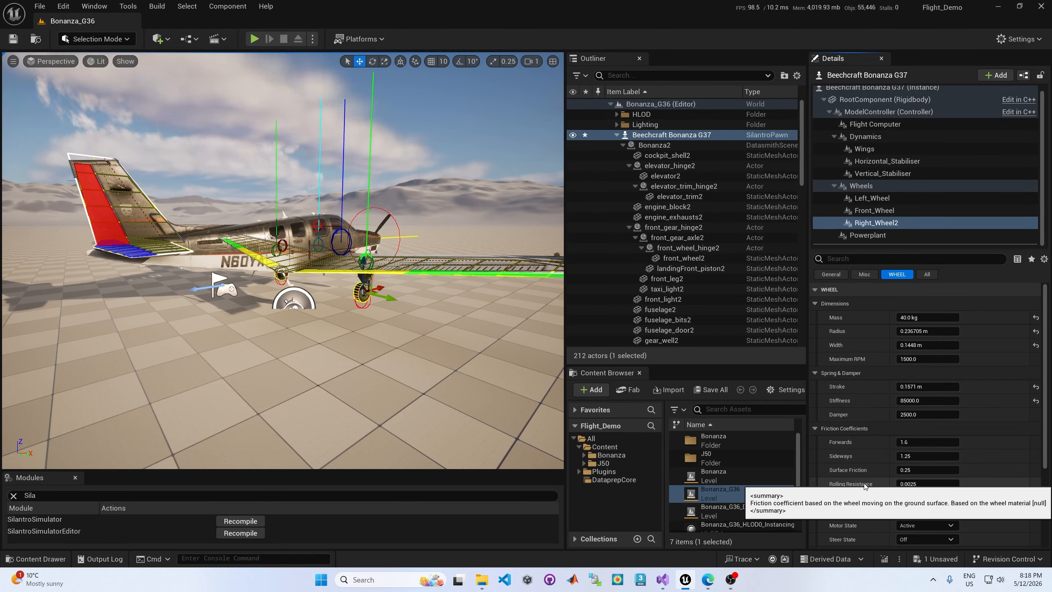
pyautogui.click(933, 470)
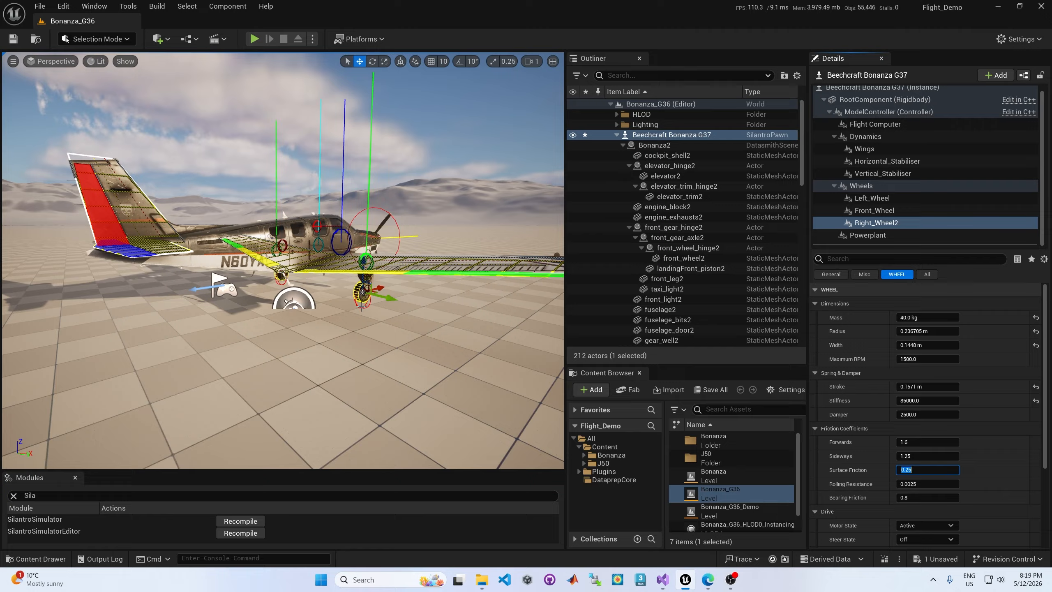
# Play the level and test how the aircraft rolls along the ground with its brakes disengaged.
pyautogui.click(255, 38)
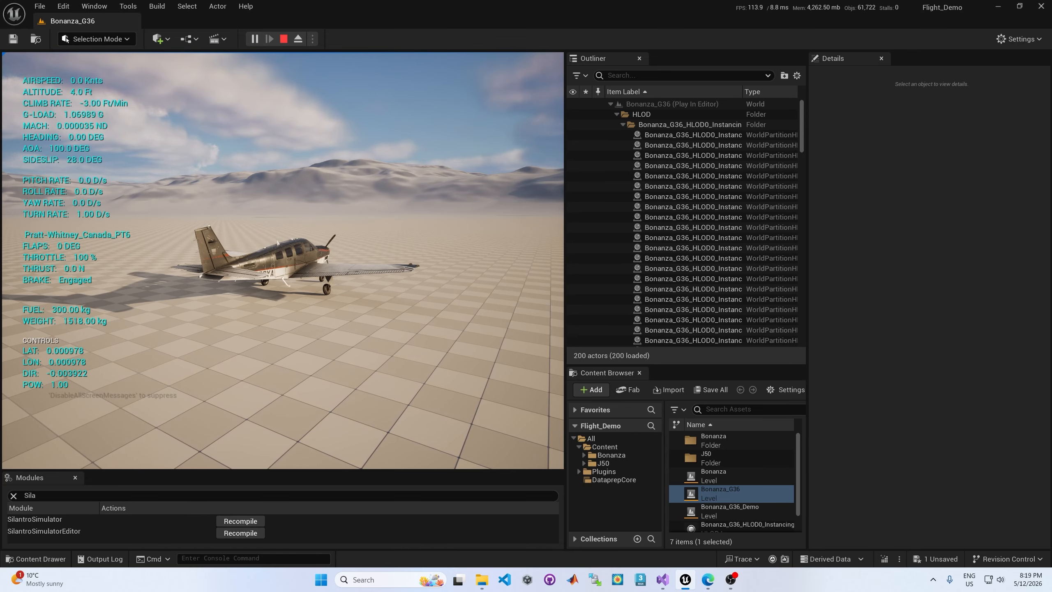
pyautogui.press('b')
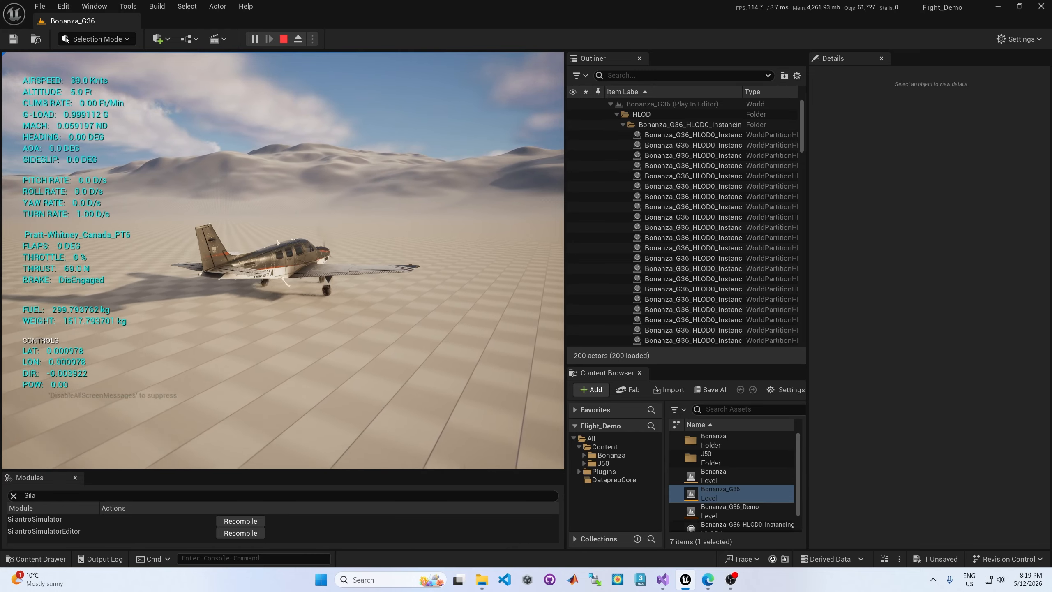
pyautogui.press('Escape')
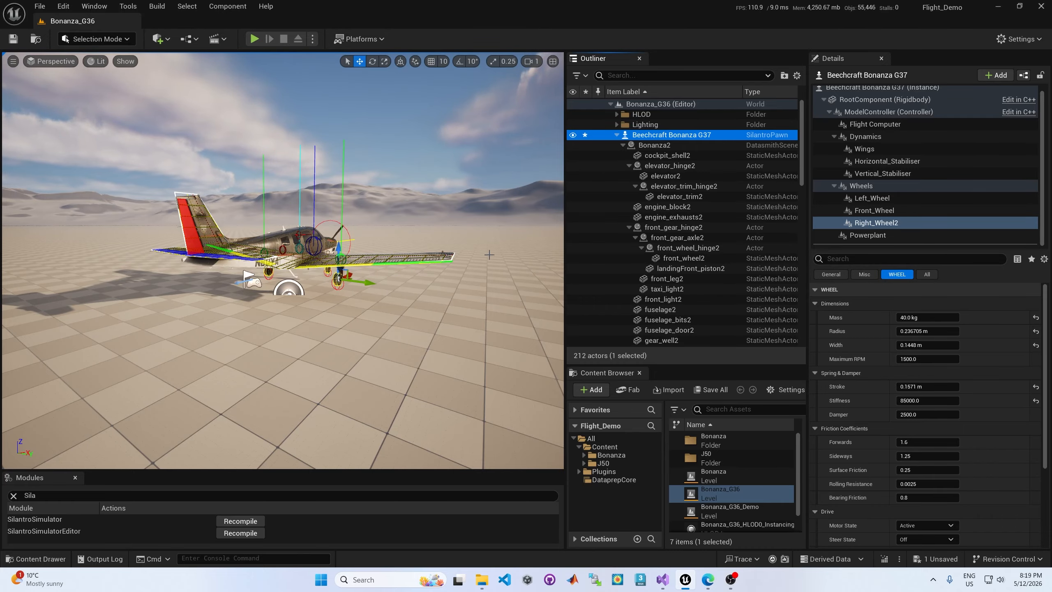
# Run two full-throttle takeoff tests with the brakes disengaged, ending the play session after each.
pyautogui.click(260, 40)
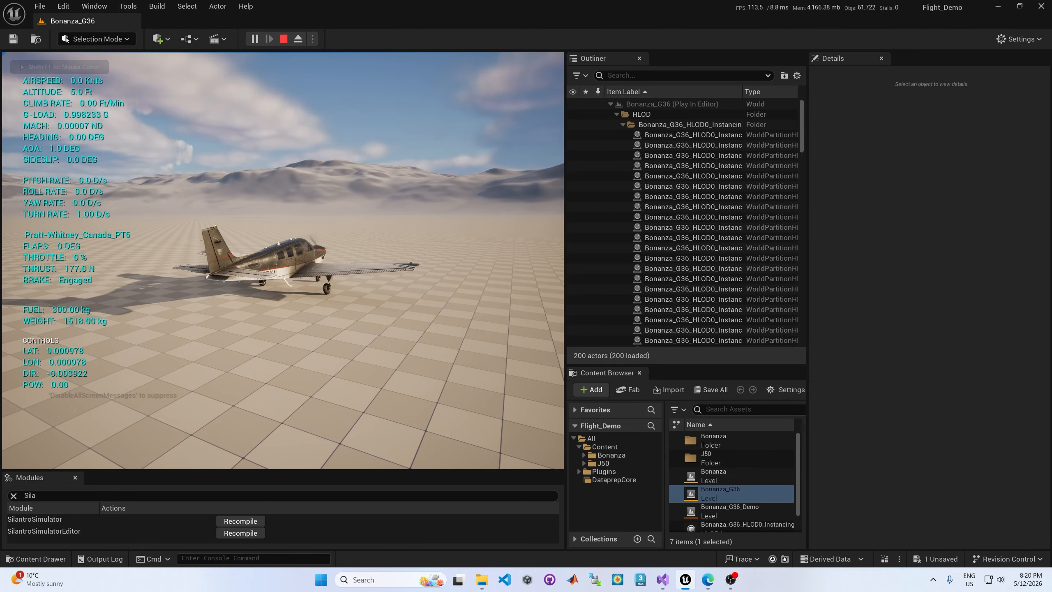
pyautogui.press('x')
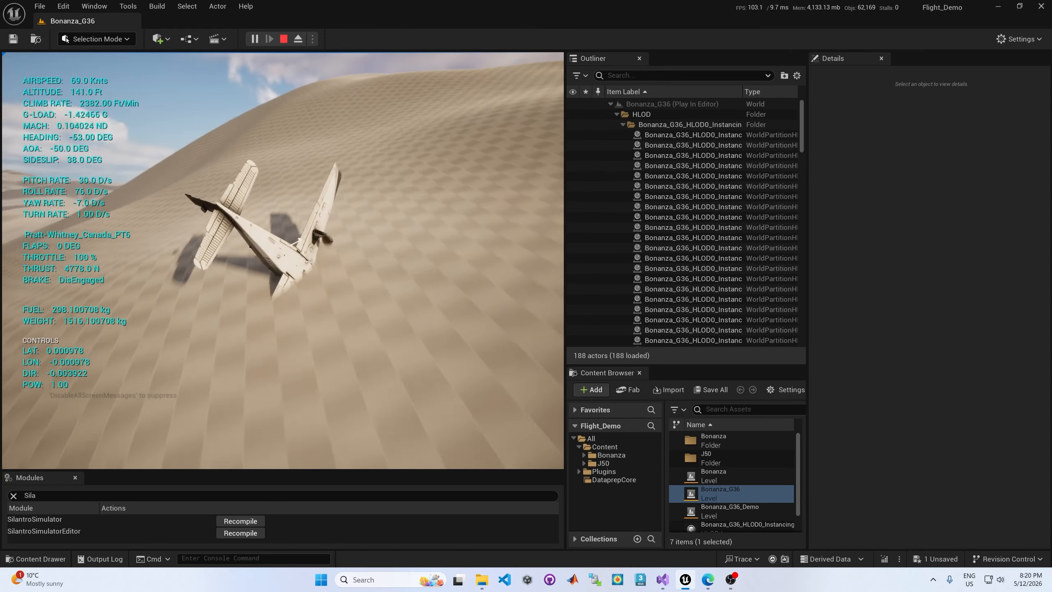
pyautogui.press('Escape')
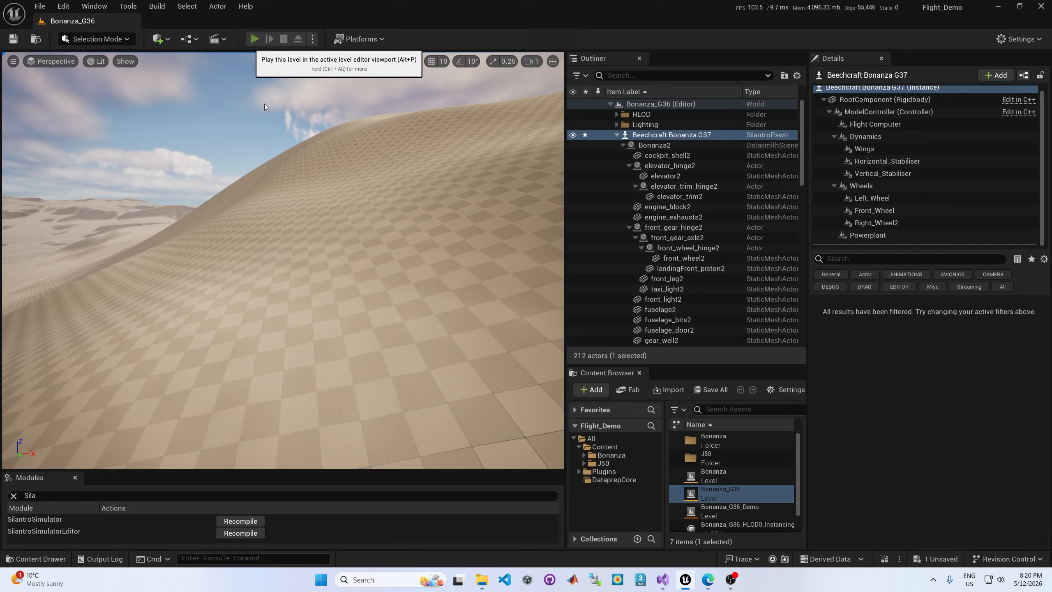
pyautogui.click(254, 39)
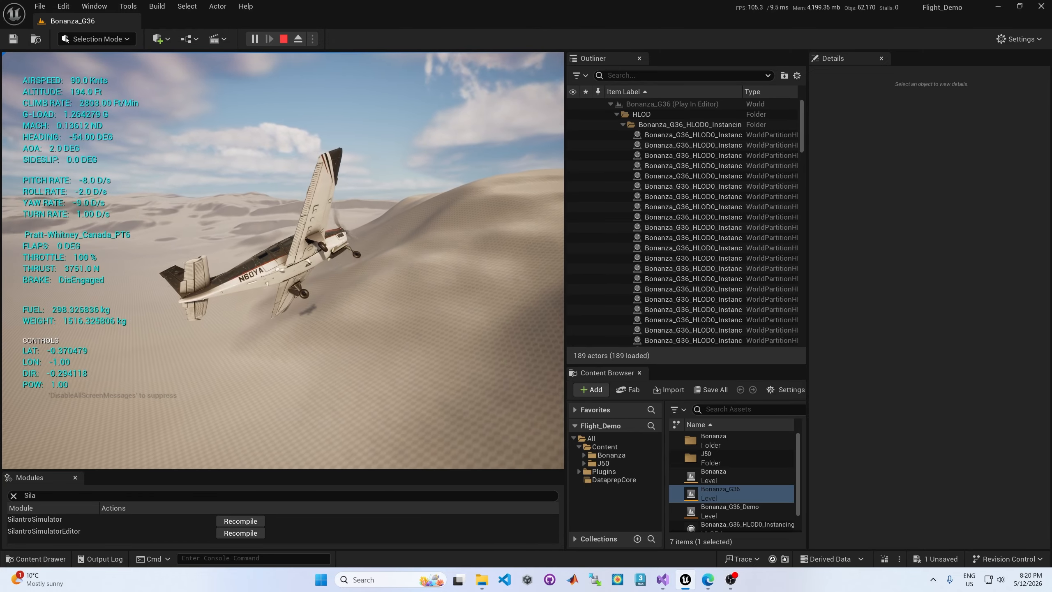
pyautogui.press('Escape')
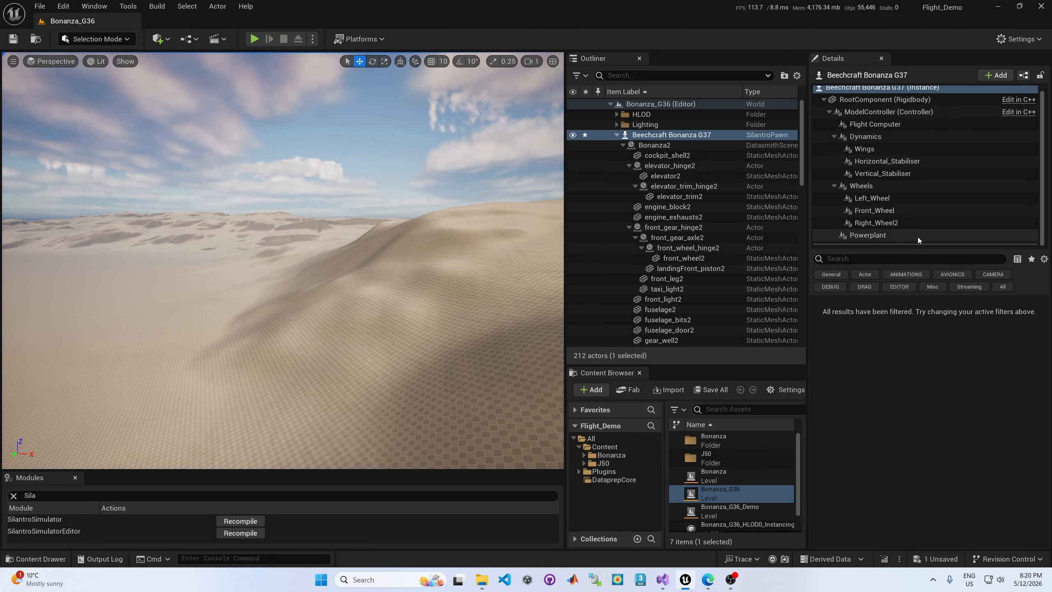
# Select Right_Wheel2 and examine its bearing friction and drive settings.
pyautogui.click(885, 224)
pyautogui.scroll(-3, 850, 459)
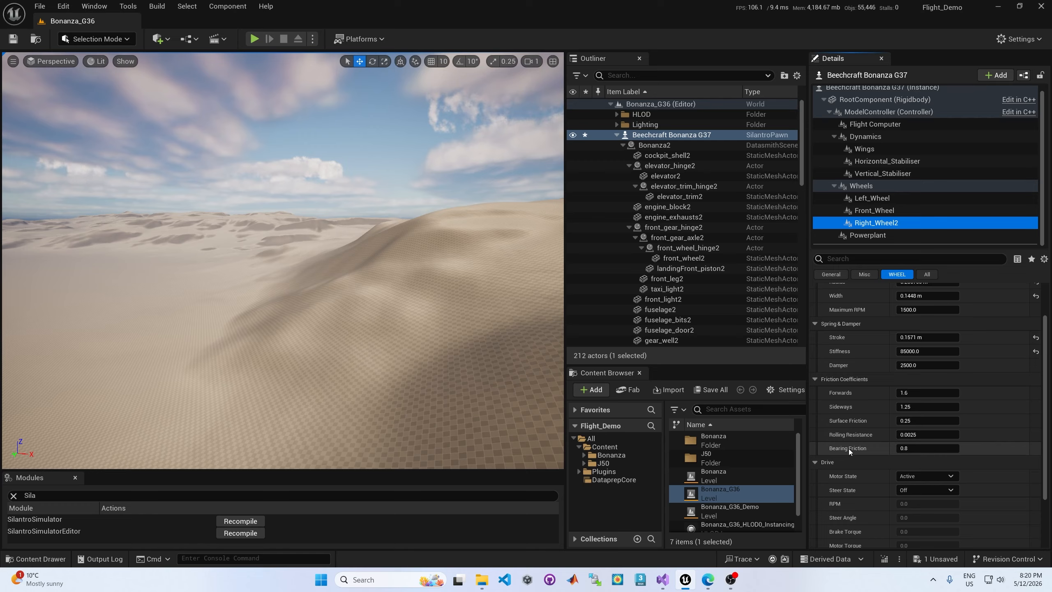
pyautogui.moveTo(848, 449)
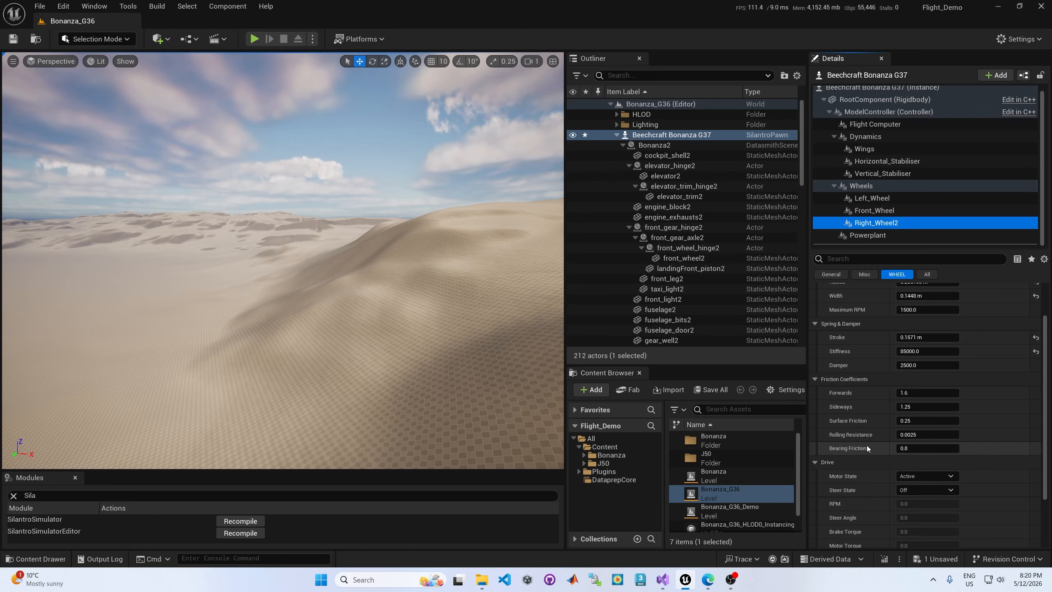
# Set both the motor state and the steer state of Left_Wheel to Active.
pyautogui.doubleClick(658, 135)
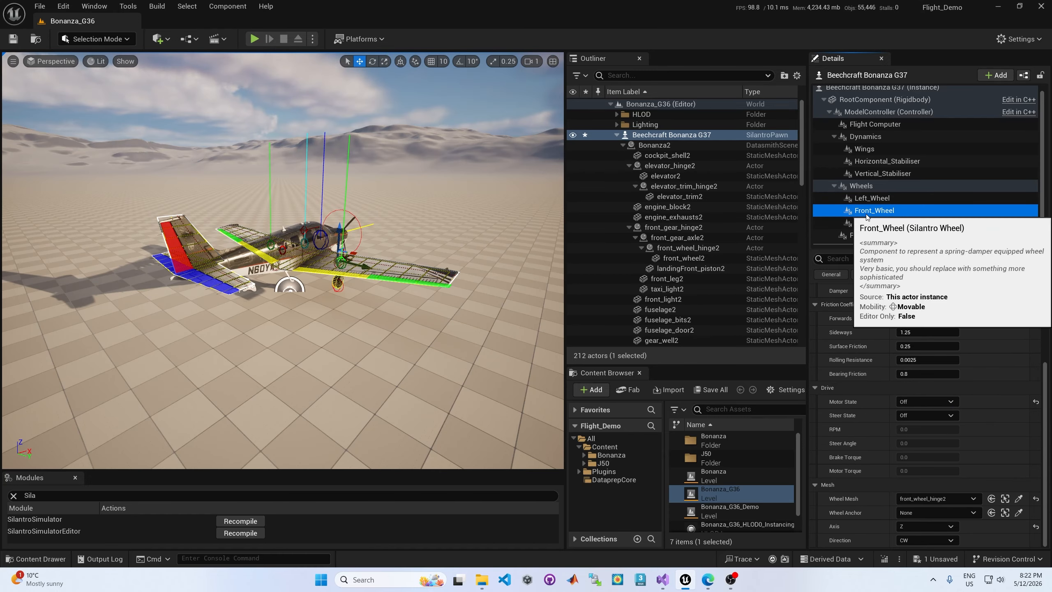
pyautogui.click(874, 199)
pyautogui.click(922, 401)
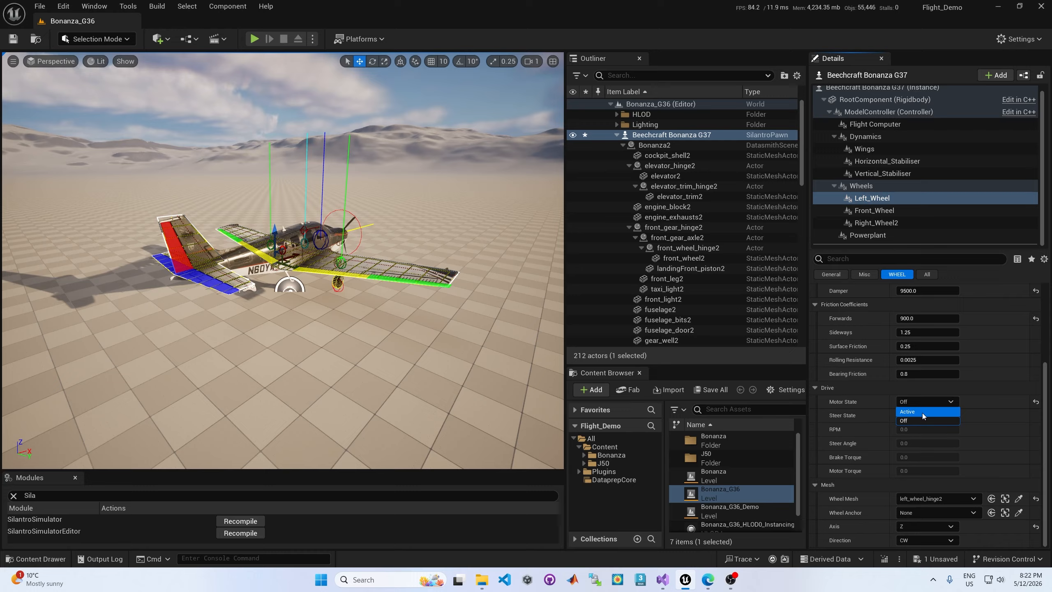
pyautogui.click(921, 414)
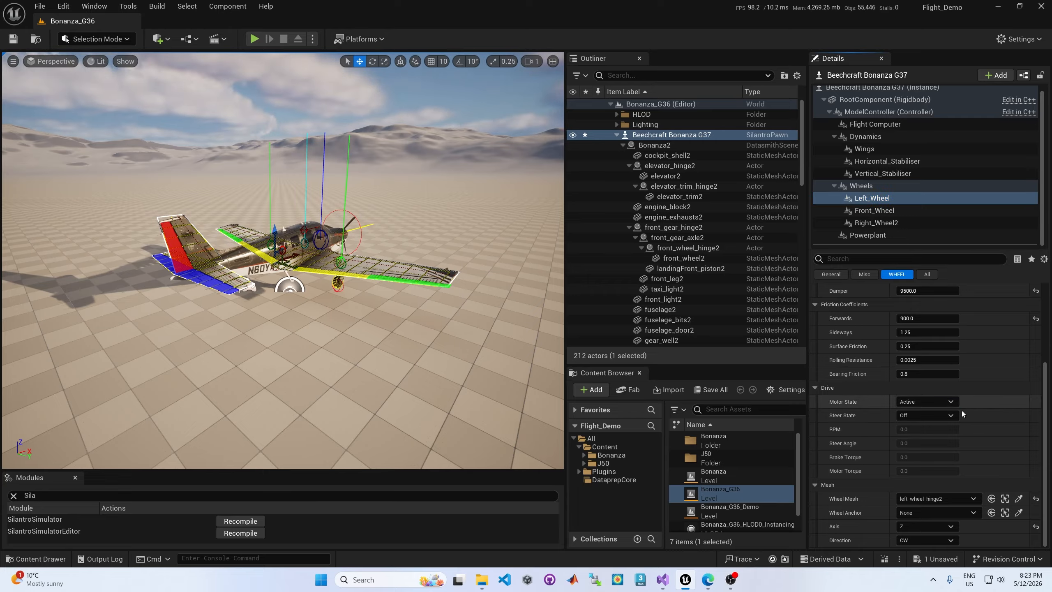
pyautogui.click(920, 417)
pyautogui.click(920, 426)
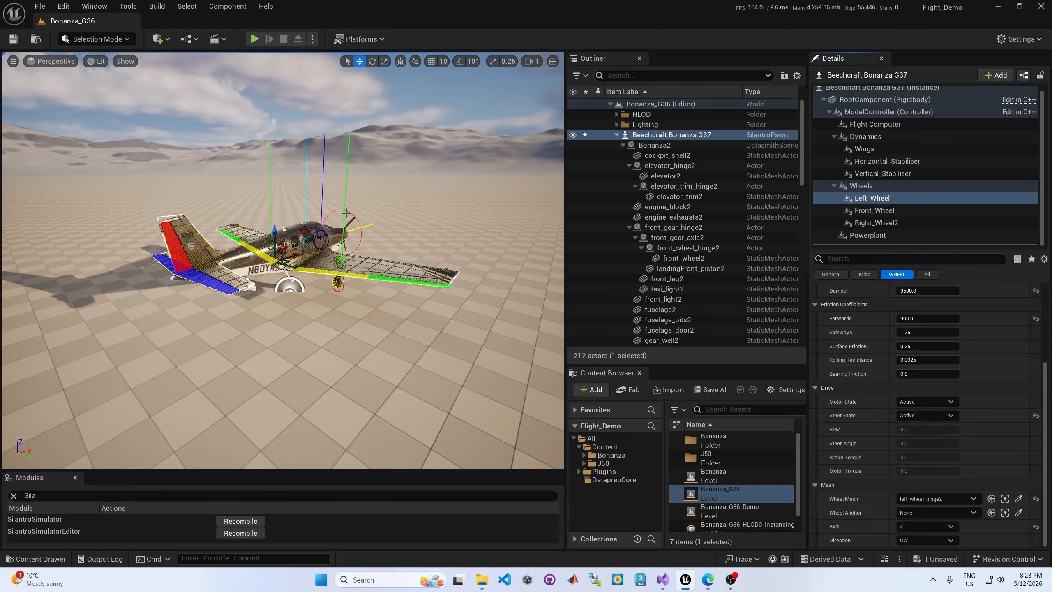
# Select Front_Wheel and inspect its drive and mesh settings and its placement on the nose gear up close.
pyautogui.click(874, 211)
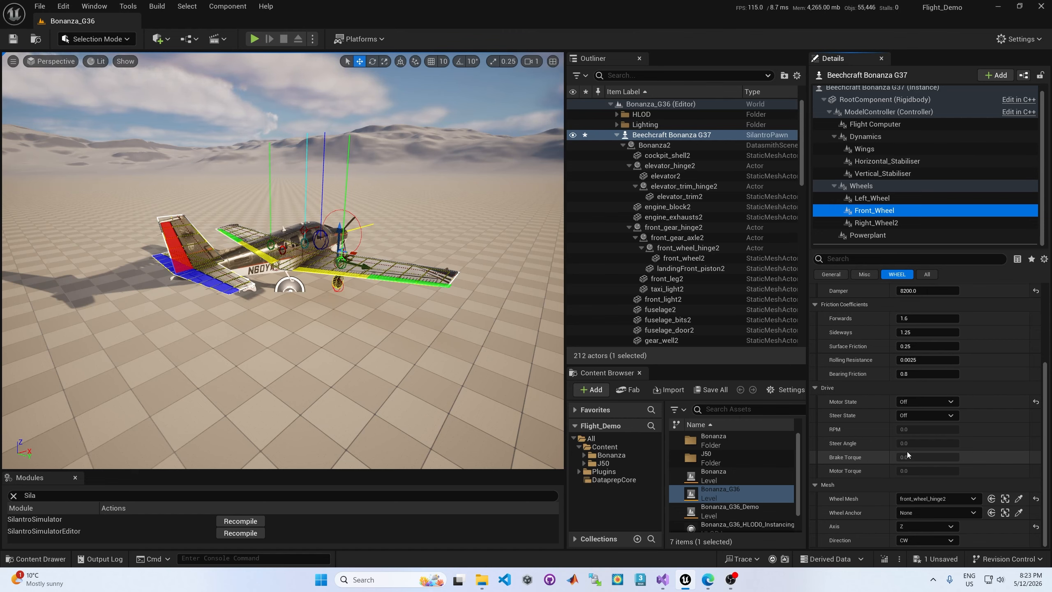
pyautogui.click(1046, 409)
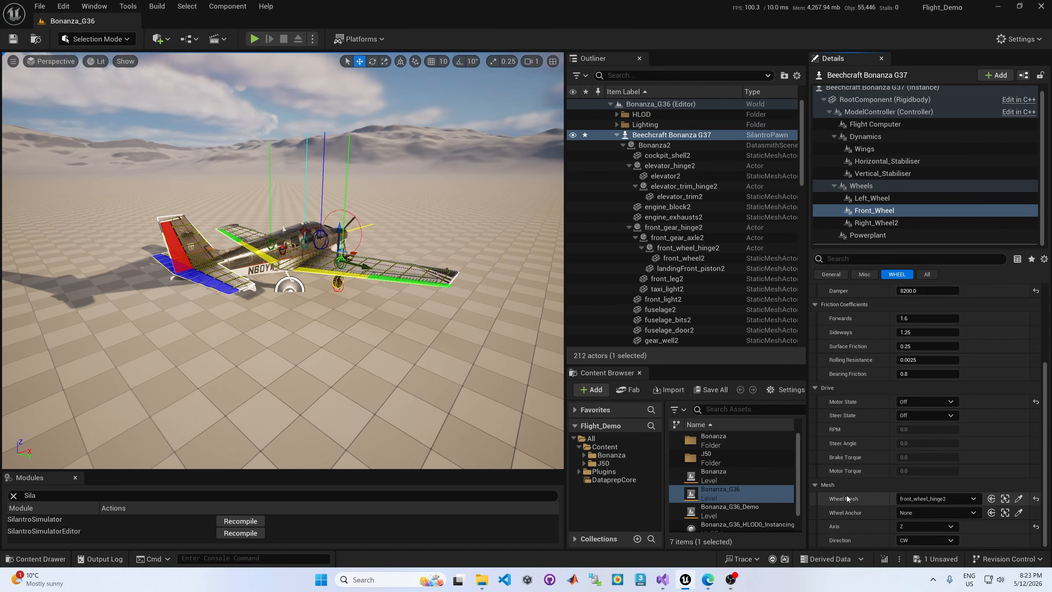
pyautogui.doubleClick(880, 211)
pyautogui.scroll(-6, 447, 278)
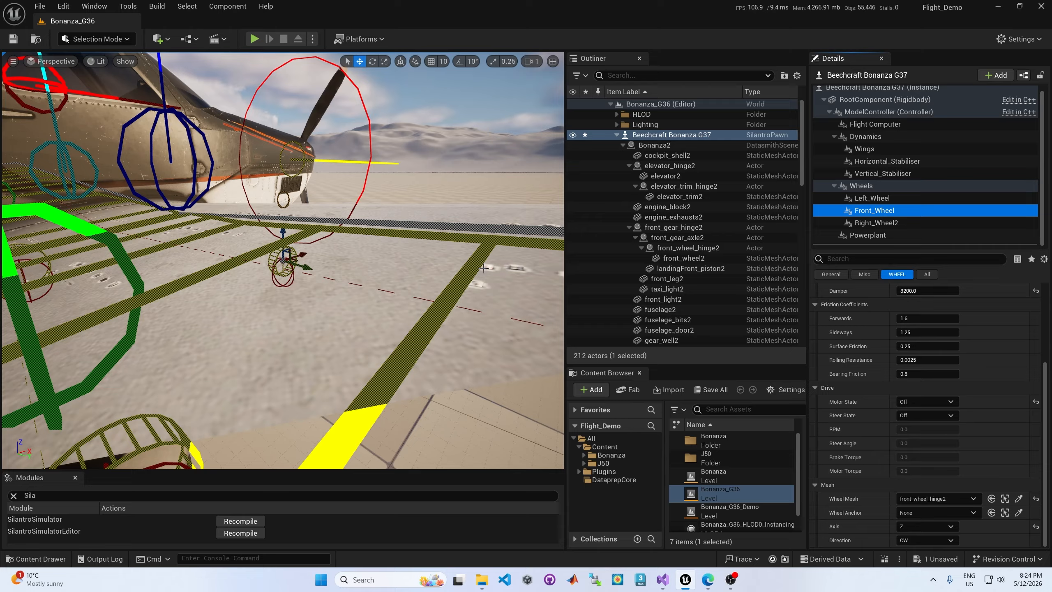
pyautogui.keyDown('alt'); pyautogui.moveTo(478, 240); pyautogui.dragTo(477, 206); pyautogui.keyUp('alt')
pyautogui.scroll(4, 270, 219)
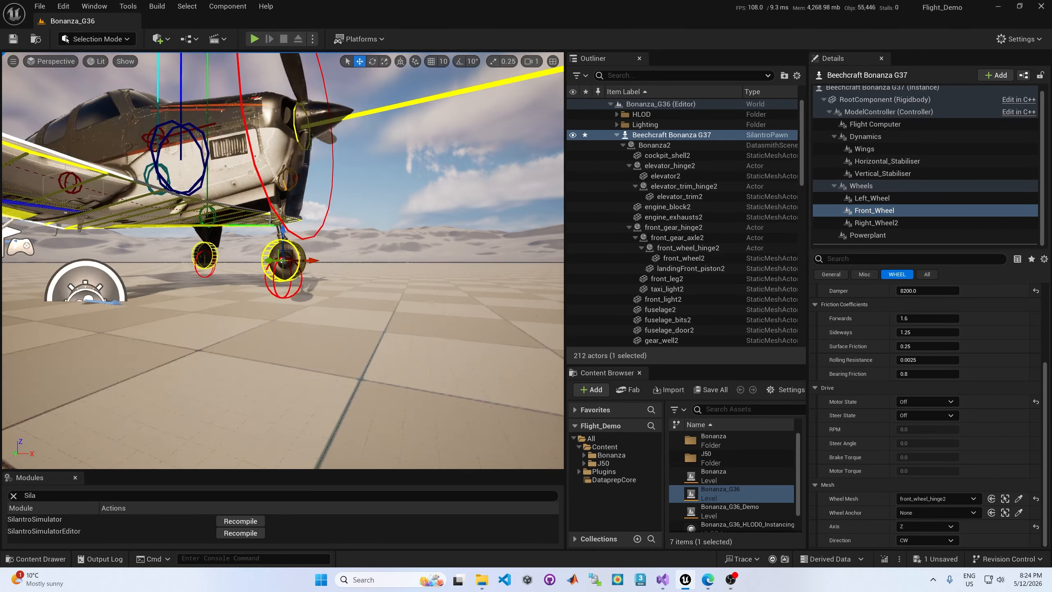
pyautogui.keyDown('alt'); pyautogui.moveTo(367, 203); pyautogui.dragTo(305, 203); pyautogui.keyUp('alt')
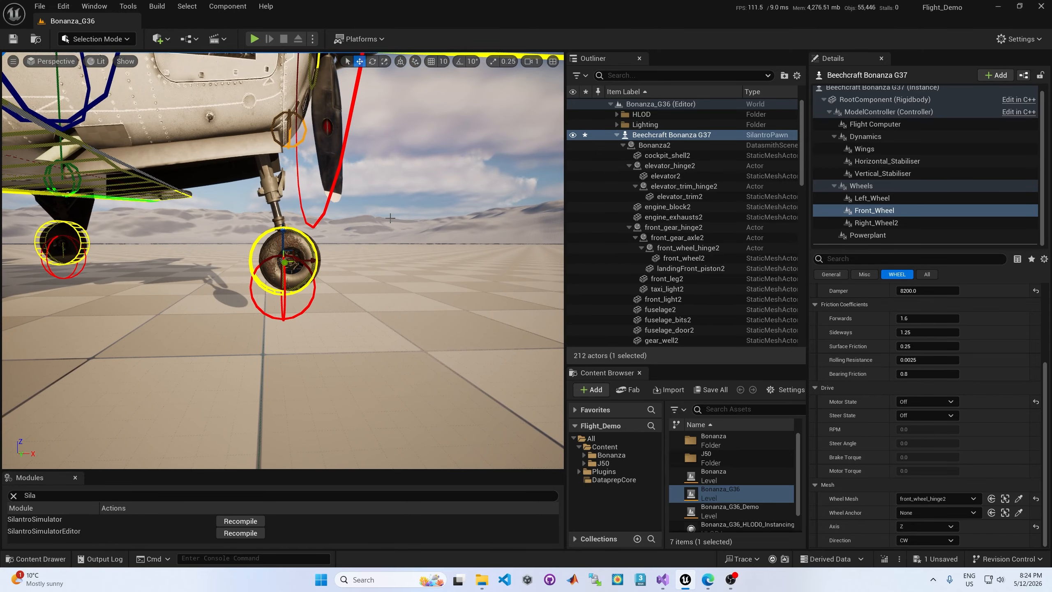
# Examine the actor choices available for Front_Wheel's wheel mesh and wheel anchor.
pyautogui.click(937, 499)
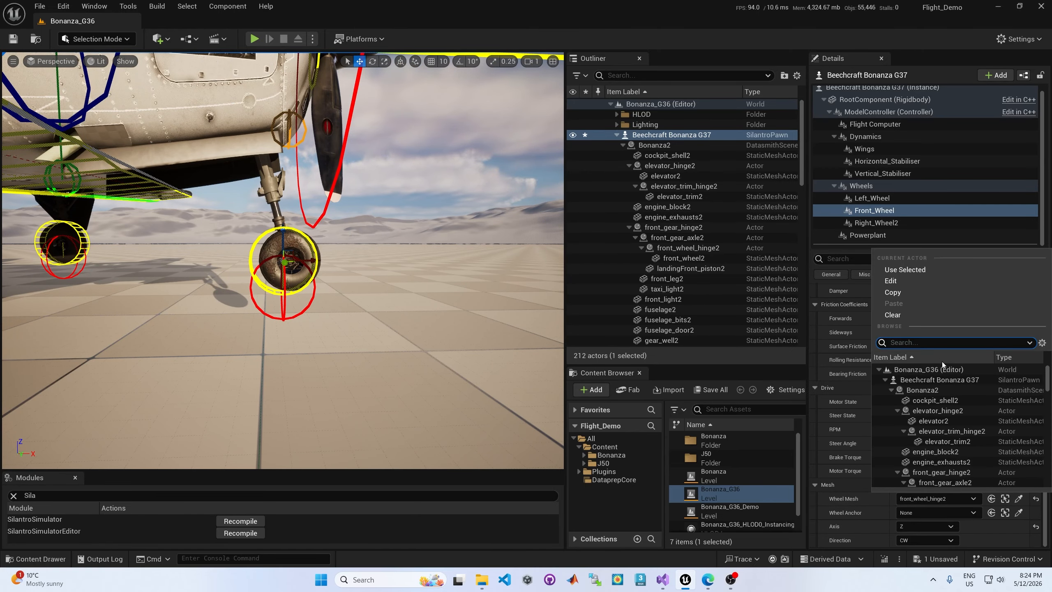
pyautogui.click(1047, 212)
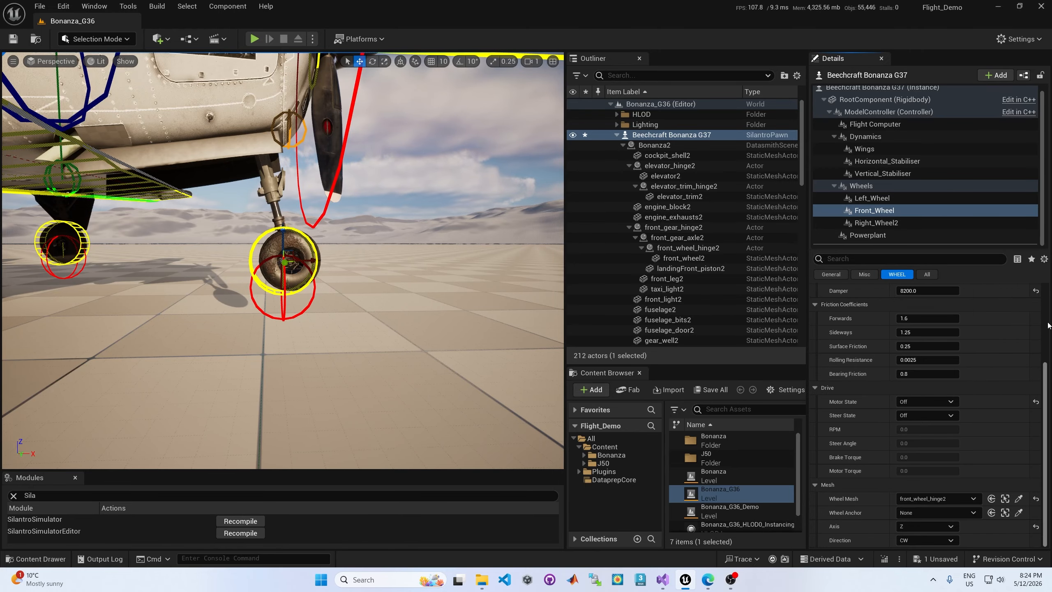
pyautogui.click(945, 500)
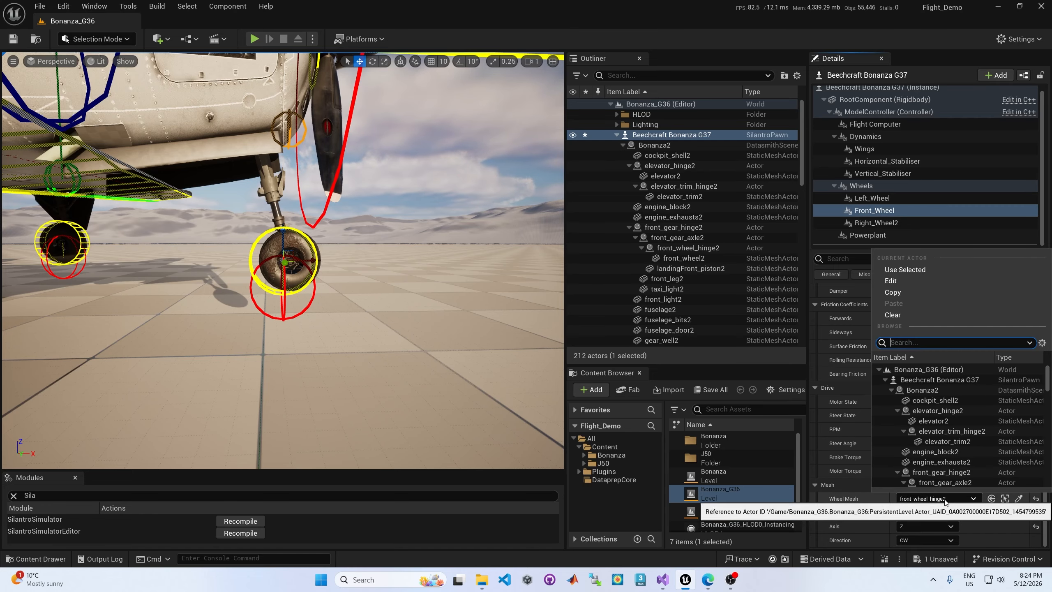
pyautogui.press('Escape')
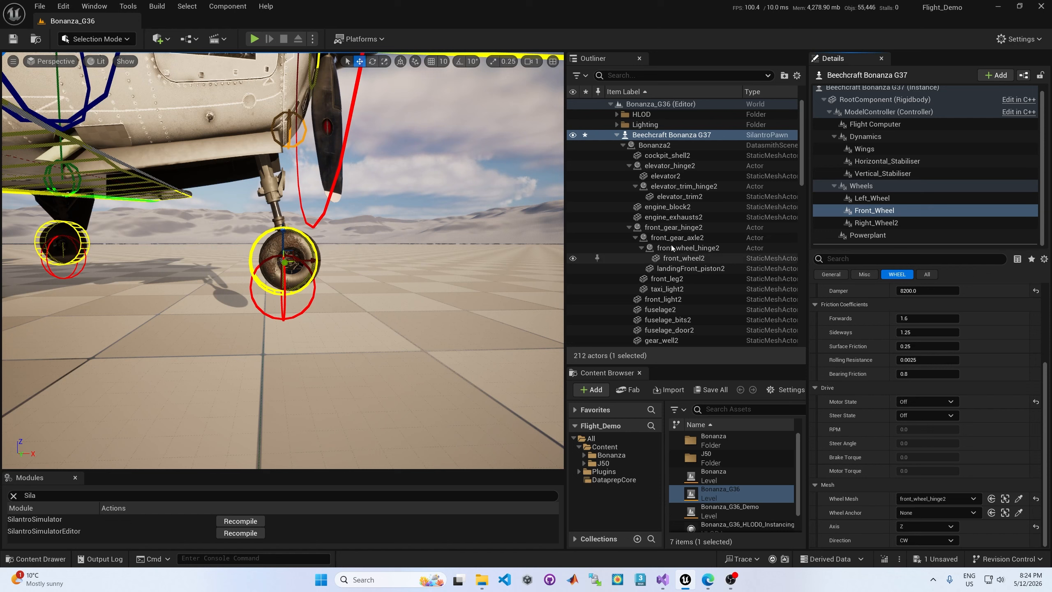
pyautogui.click(938, 500)
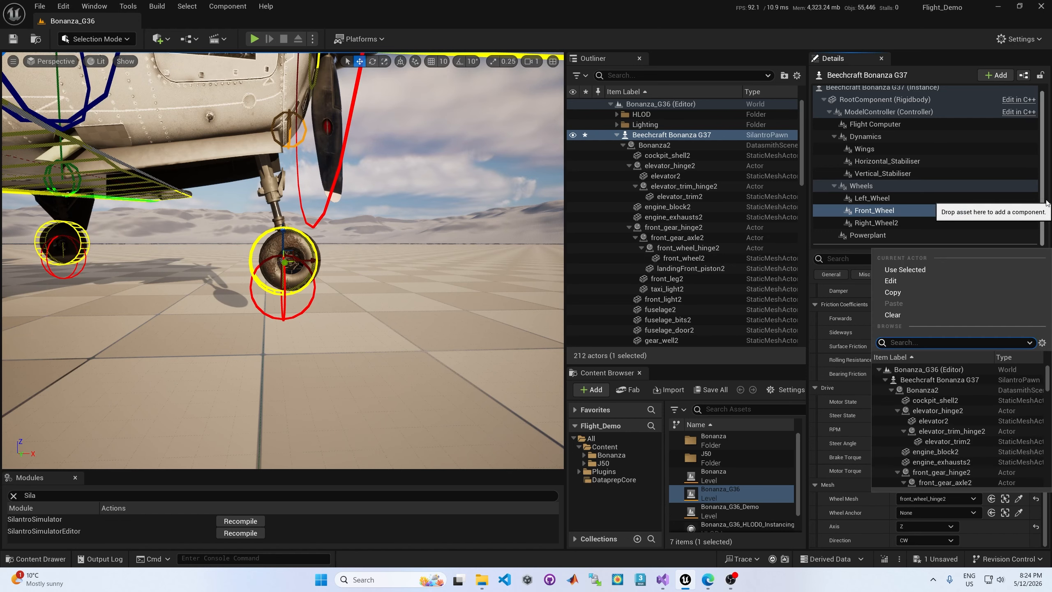
pyautogui.click(934, 512)
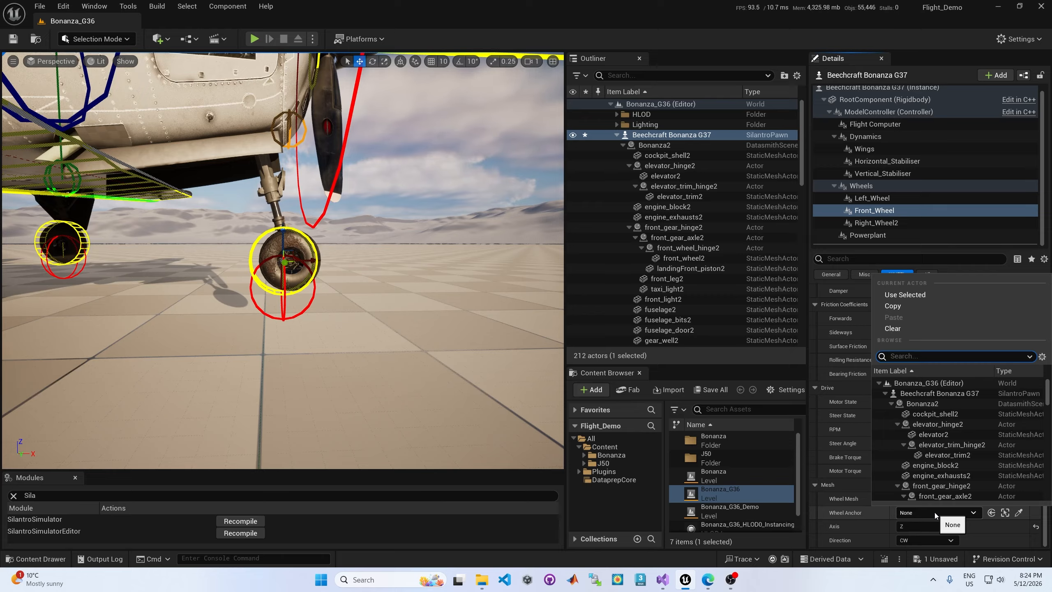
pyautogui.click(1046, 190)
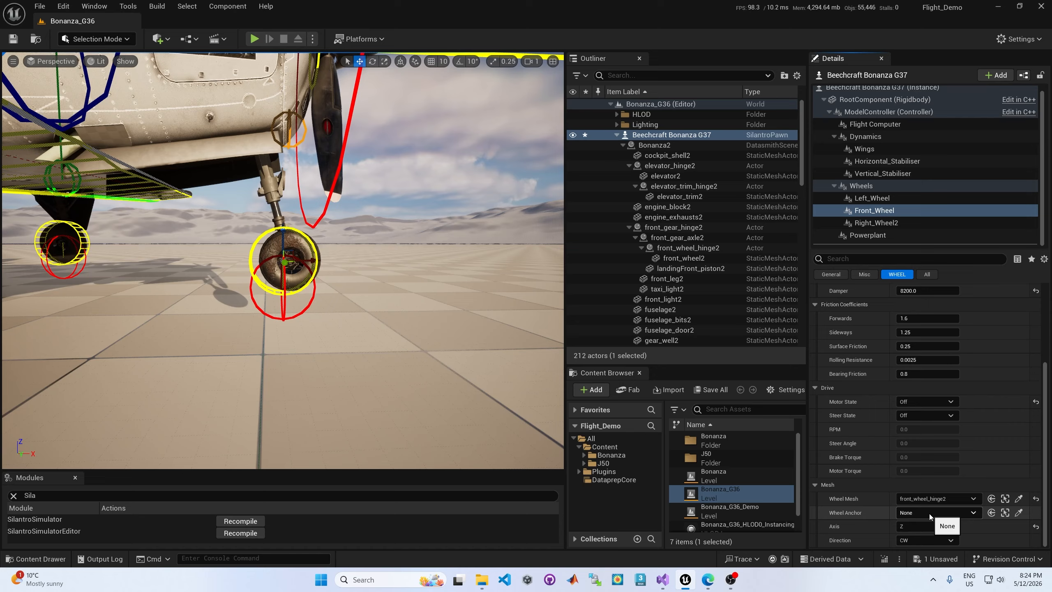
pyautogui.scroll(-8, 246, 194)
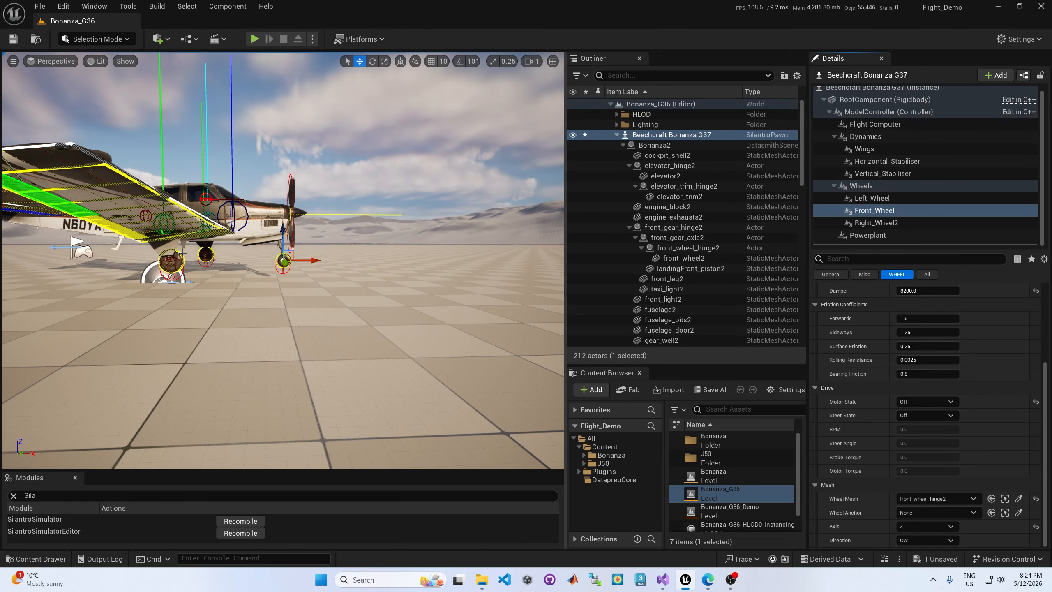
pyautogui.click(925, 499)
pyautogui.click(925, 500)
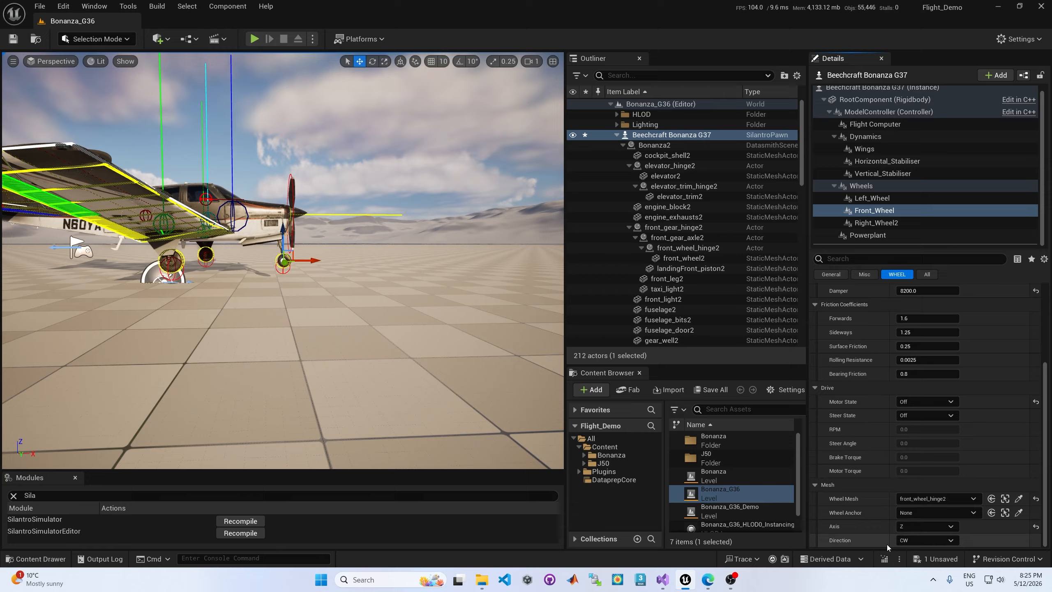
pyautogui.click(934, 513)
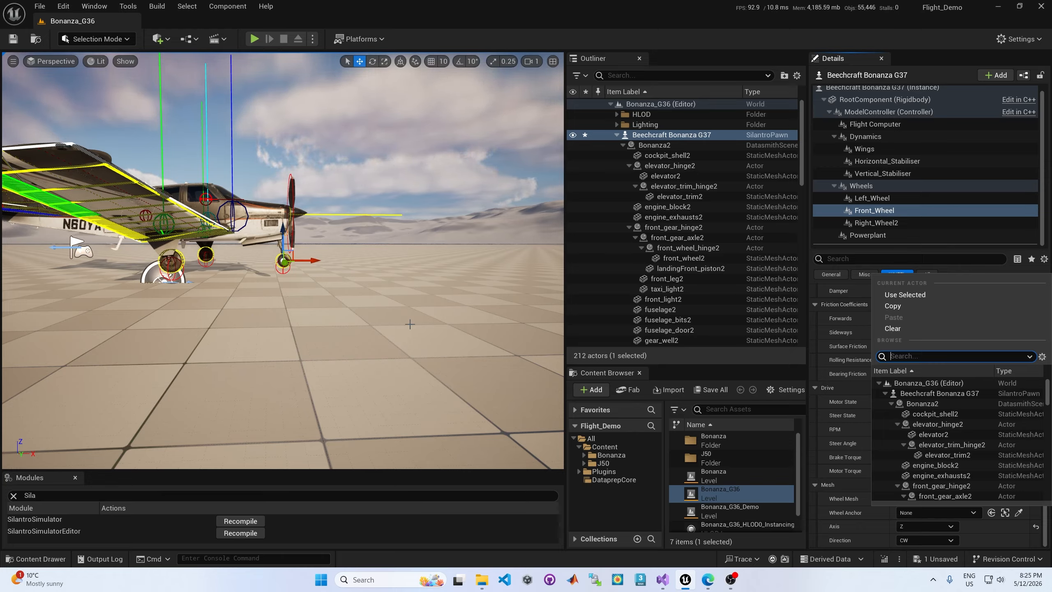
pyautogui.click(931, 515)
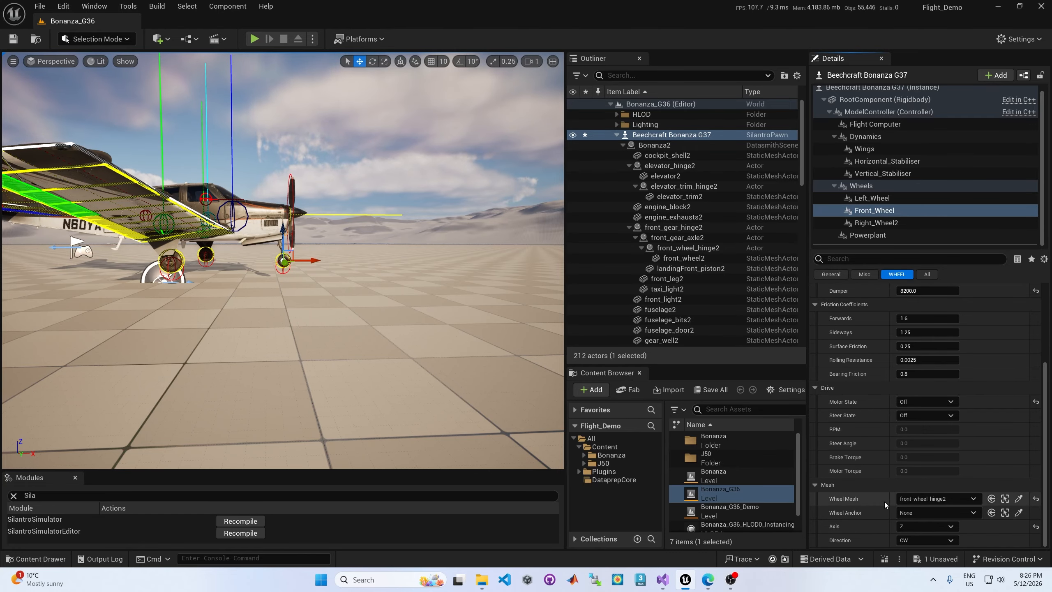
# Check Front_Wheel's mesh axis options and run a full-throttle ground roll with the brakes disengaged, ending the play session.
pyautogui.click(918, 527)
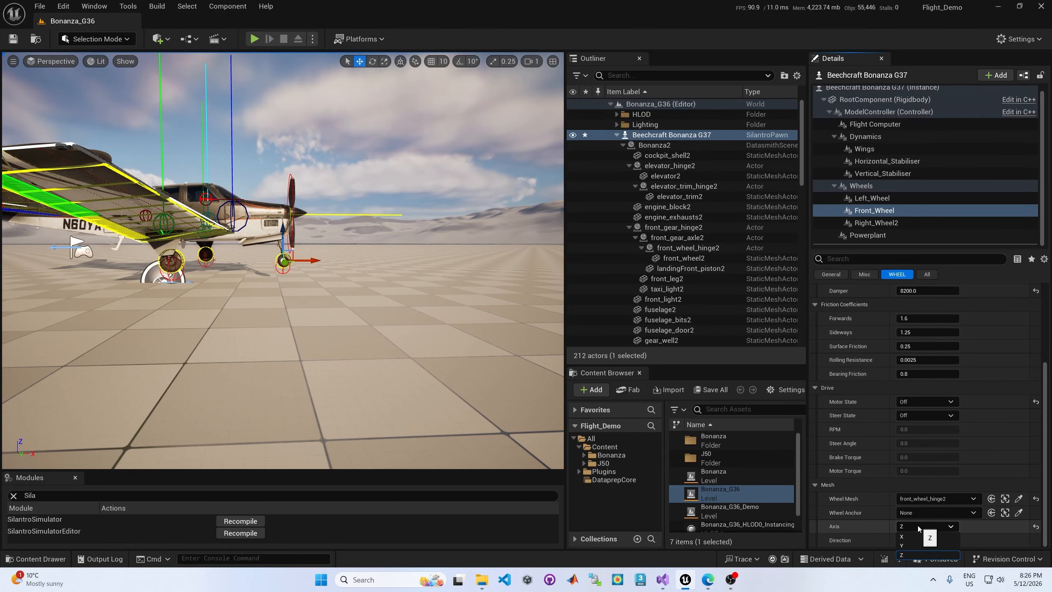
pyautogui.click(256, 41)
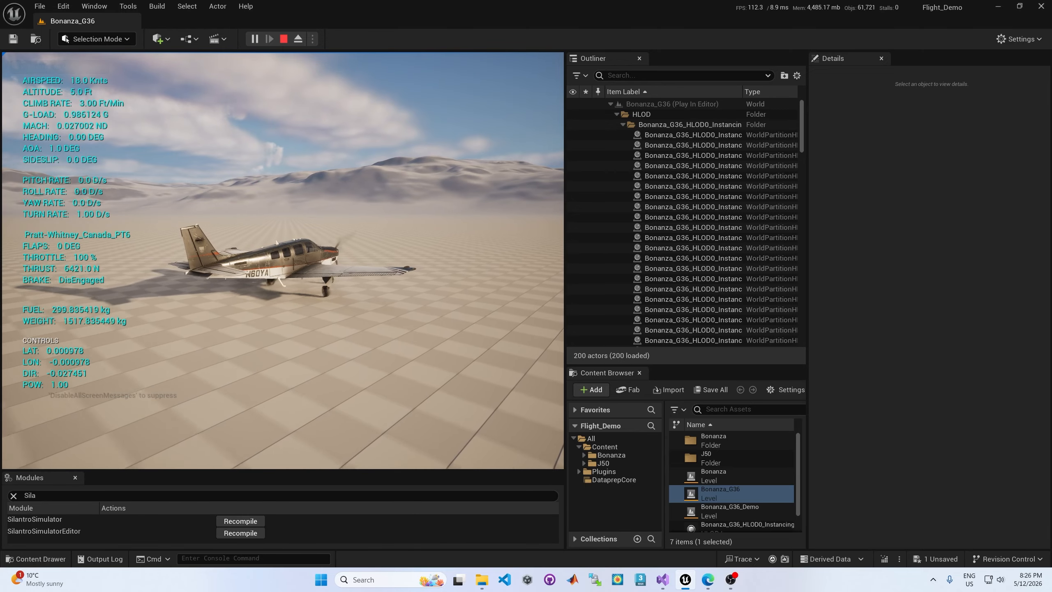
pyautogui.press('Escape')
# Set Right_Wheel2's mesh axis to Z and test it in a full-throttle ground roll with the brakes disengaged.
pyautogui.click(877, 223)
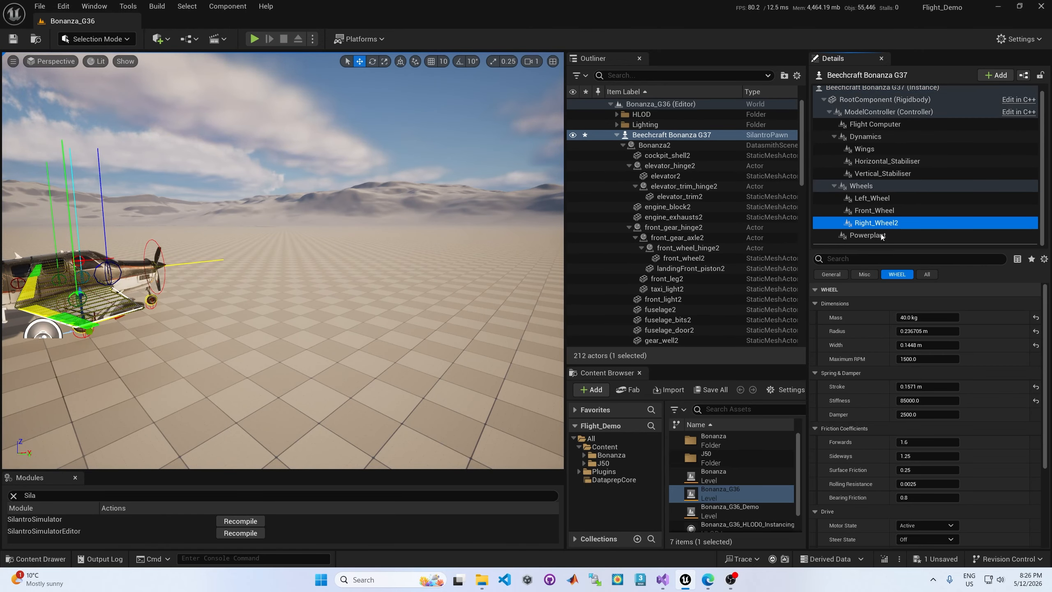
pyautogui.scroll(-1, 965, 387)
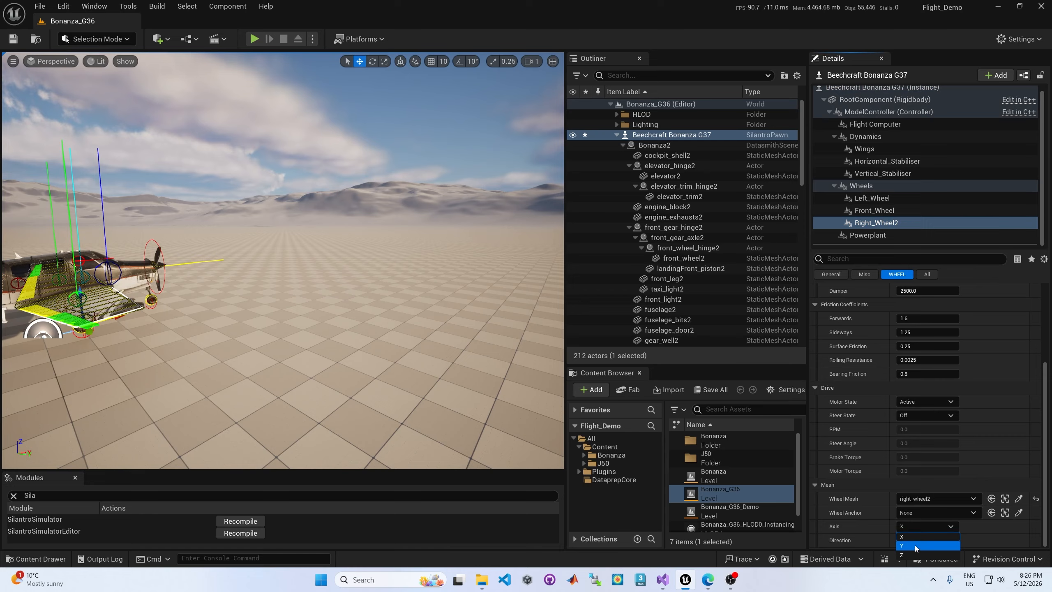
pyautogui.click(254, 38)
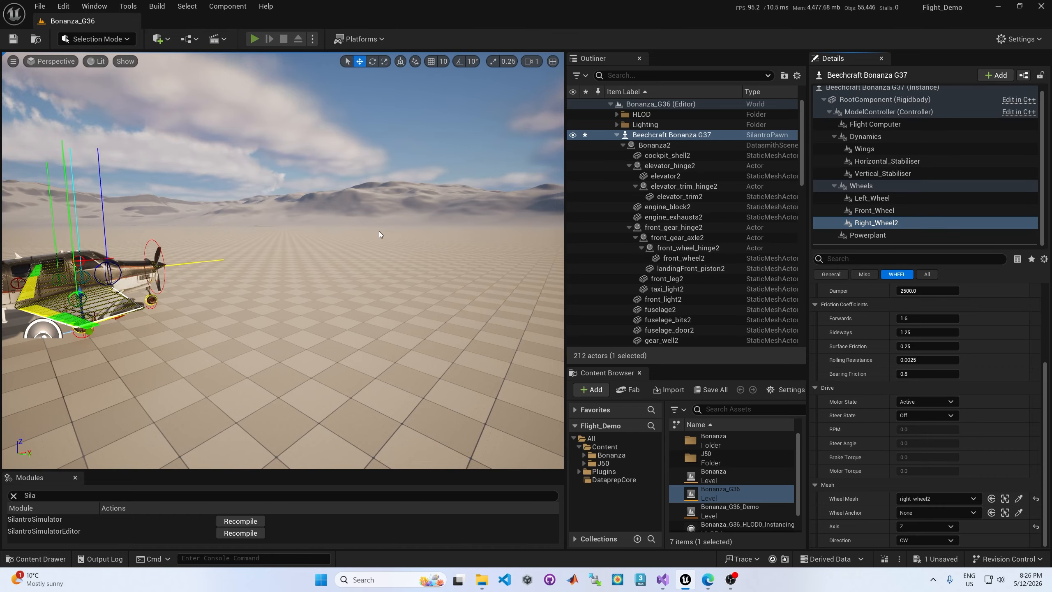
pyautogui.click(425, 213)
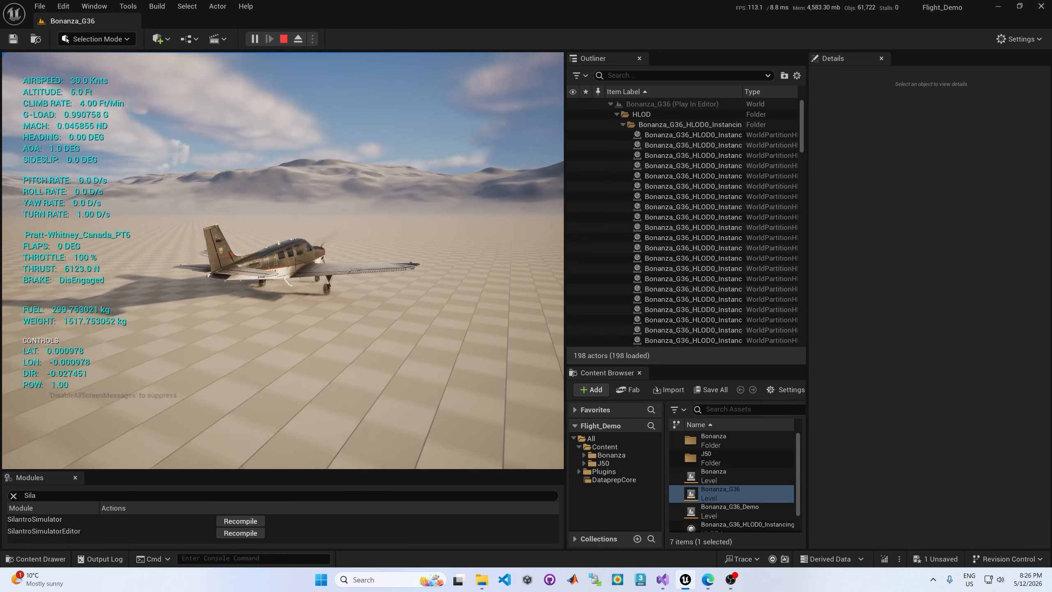
pyautogui.press('Escape')
# Try CCW as the mesh direction of Right_Wheel2 and set it back to CW.
pyautogui.click(883, 224)
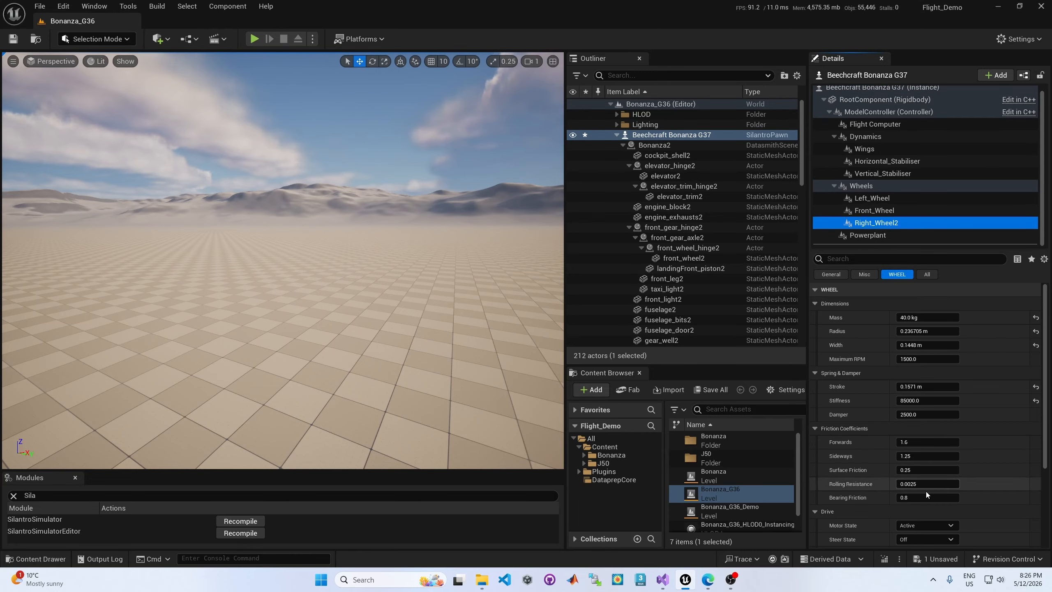
pyautogui.scroll(-1, 925, 492)
pyautogui.scroll(-1, 878, 524)
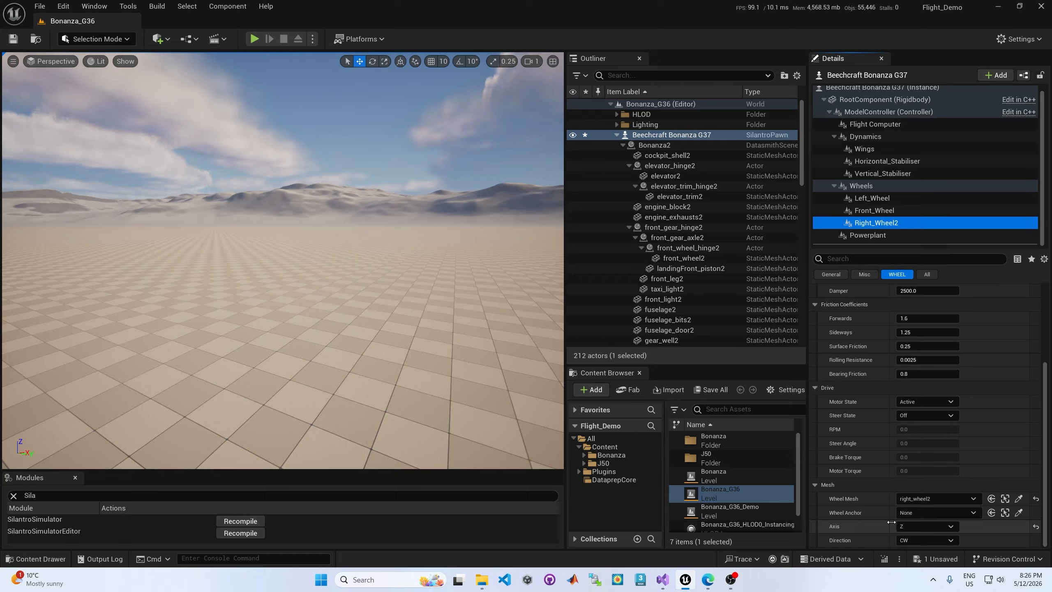
pyautogui.click(915, 539)
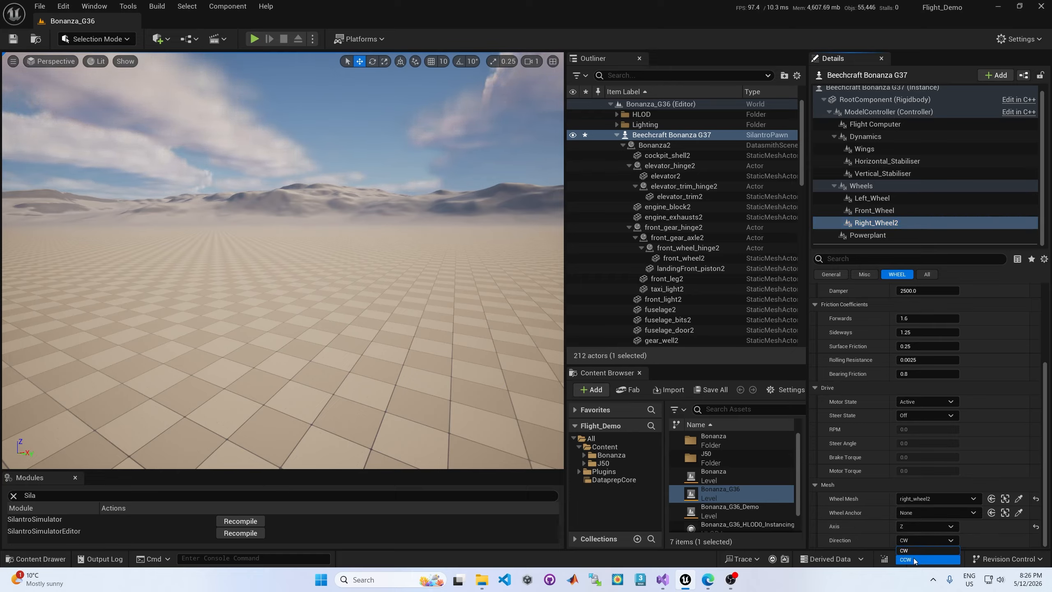
pyautogui.click(913, 559)
pyautogui.click(914, 539)
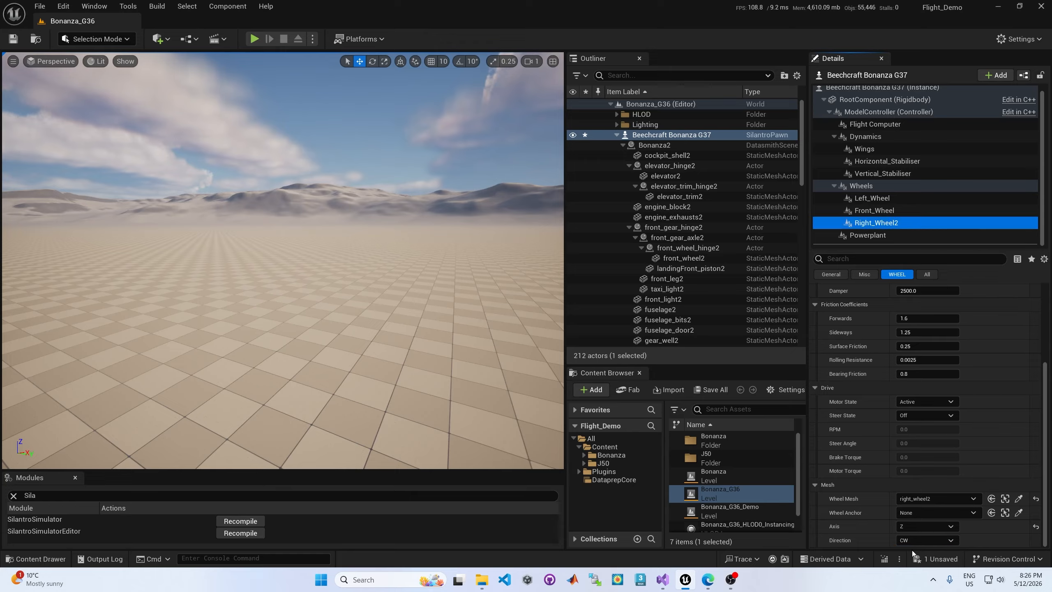
pyautogui.click(912, 550)
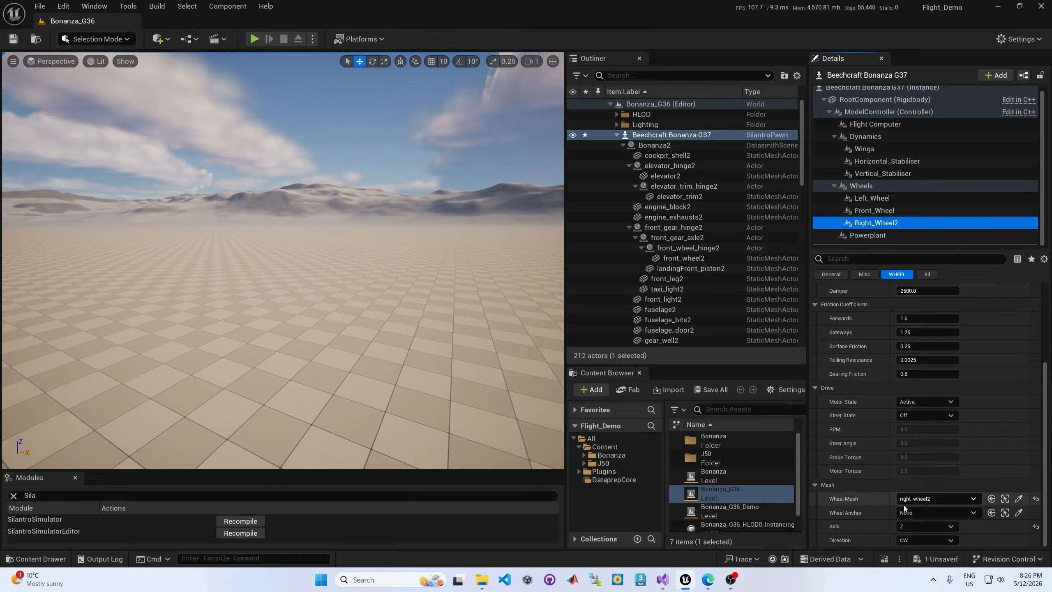
# Review Right_Wheel2's dimension, spring and friction settings and start a new play session.
pyautogui.scroll(2, 929, 460)
pyautogui.scroll(5, 929, 461)
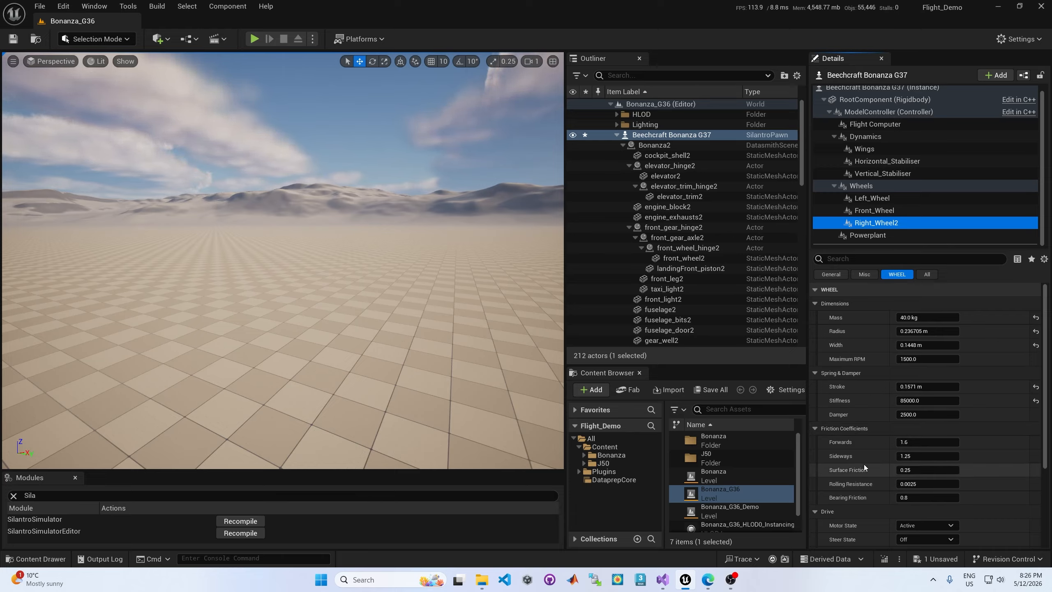
pyautogui.click(815, 430)
pyautogui.hotkey('alt', 'p')
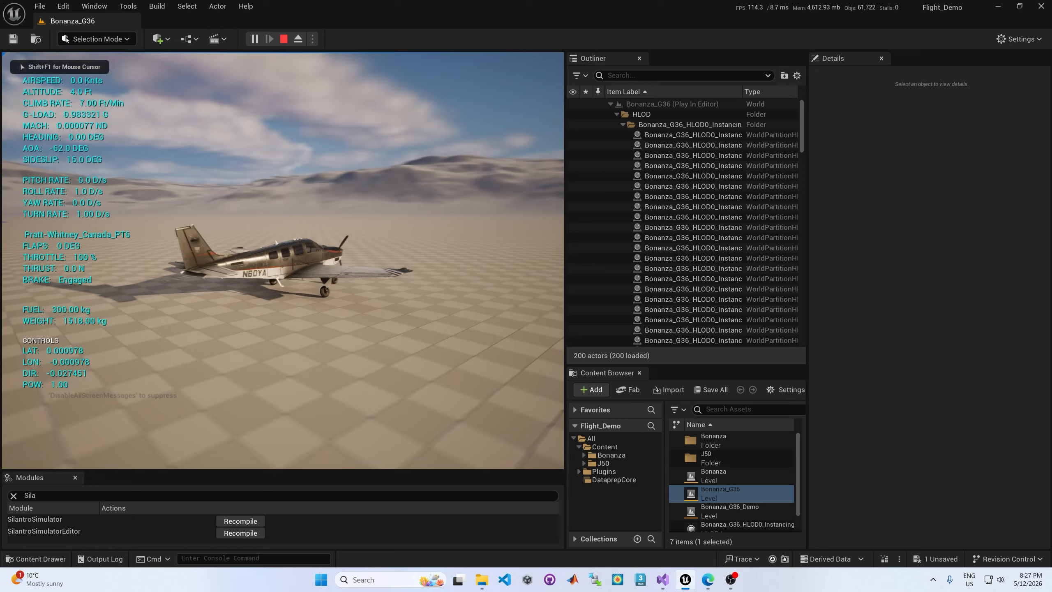